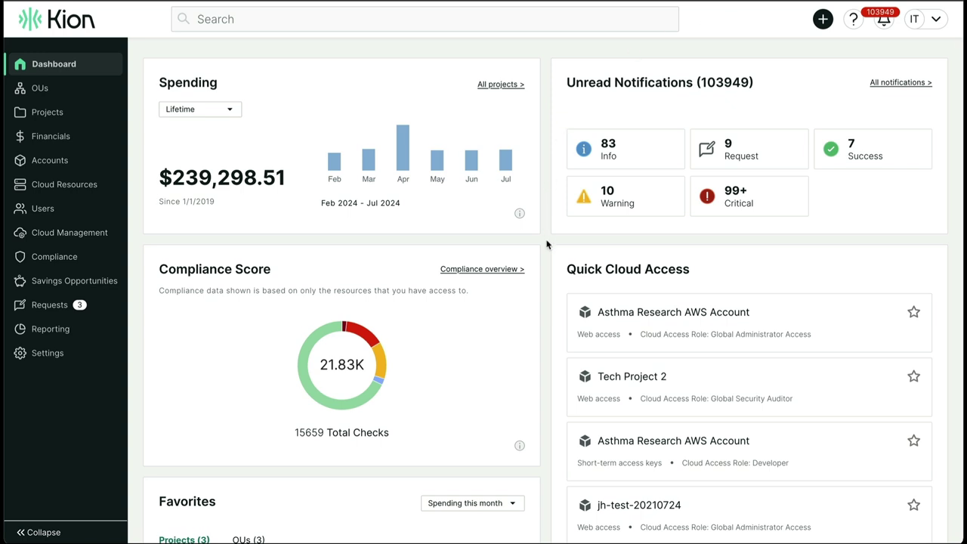
Sign out of the administrator and log back in as a developer user with 146 unread notifications
{"action": "scroll", "coordinate": [546, 244], "scroll_direction": "down", "scroll_amount": 1}
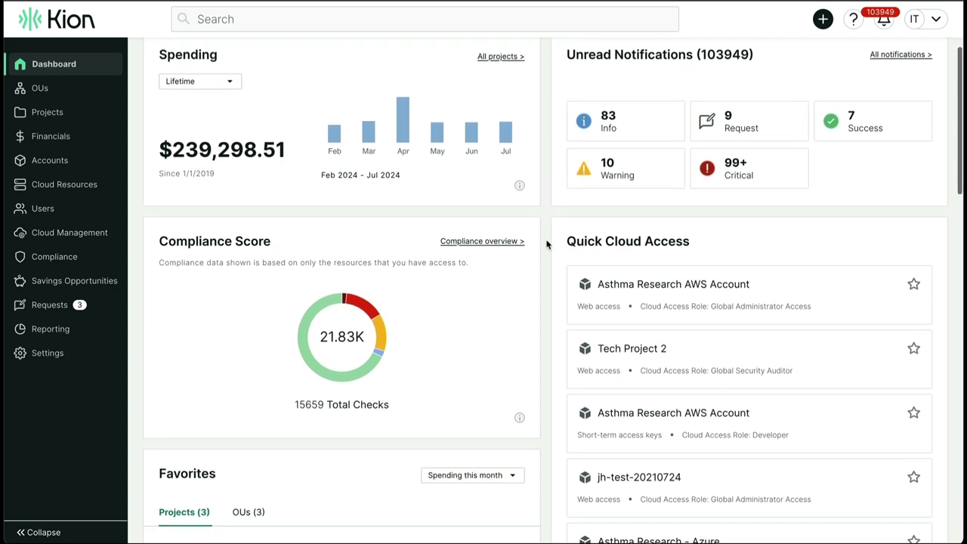
{"action": "scroll", "coordinate": [547, 244], "scroll_direction": "down", "scroll_amount": 1}
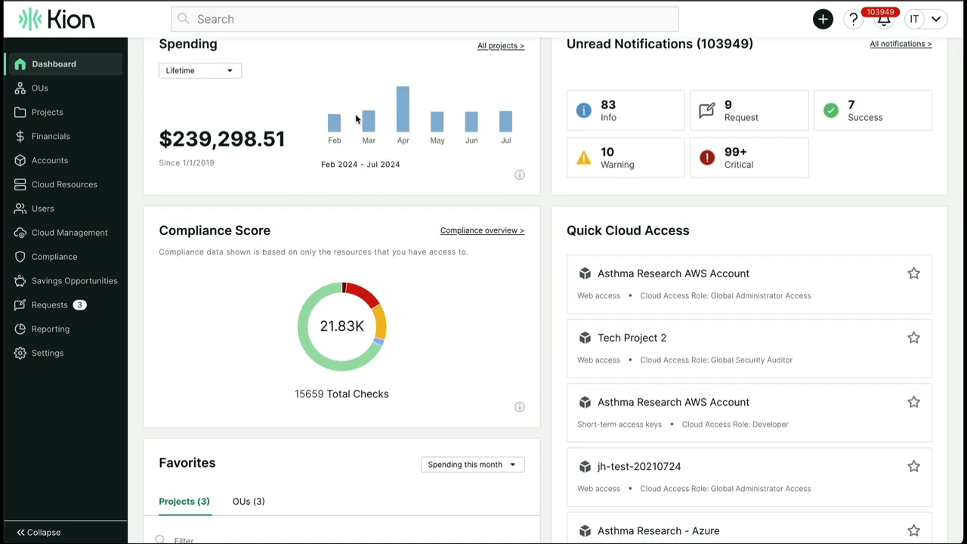
{"action": "scroll", "coordinate": [533, 217], "scroll_direction": "down", "scroll_amount": 3}
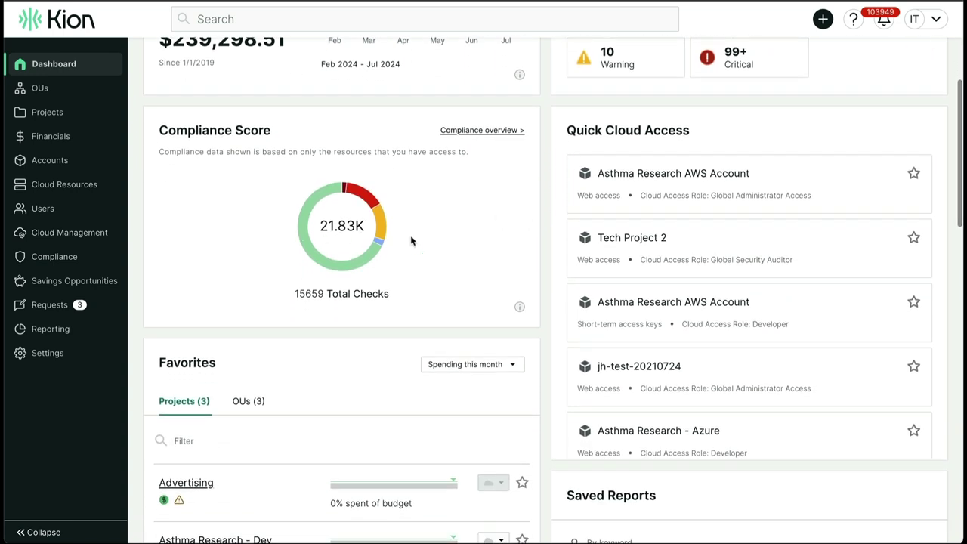
{"action": "scroll", "coordinate": [545, 204], "scroll_direction": "down", "scroll_amount": 5}
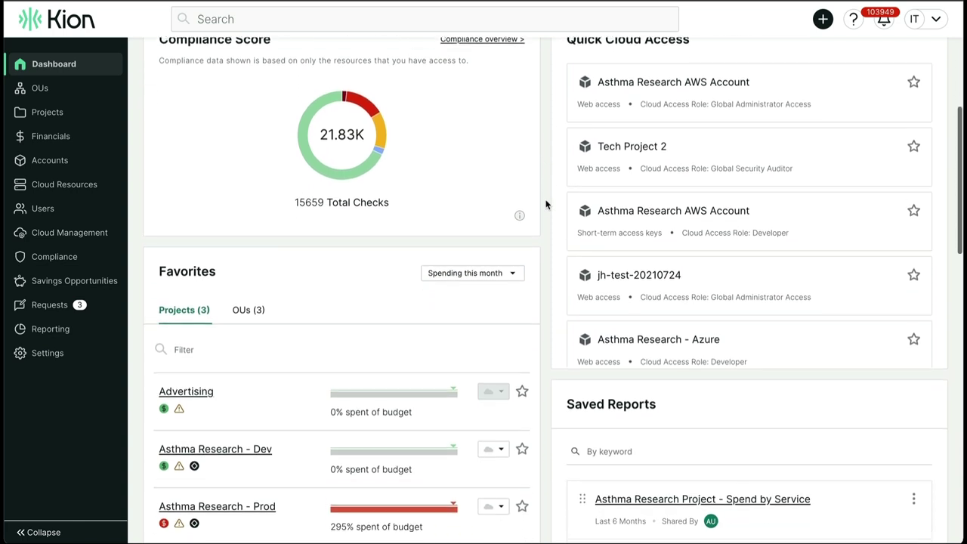
{"action": "scroll", "coordinate": [545, 204], "scroll_direction": "down", "scroll_amount": 5}
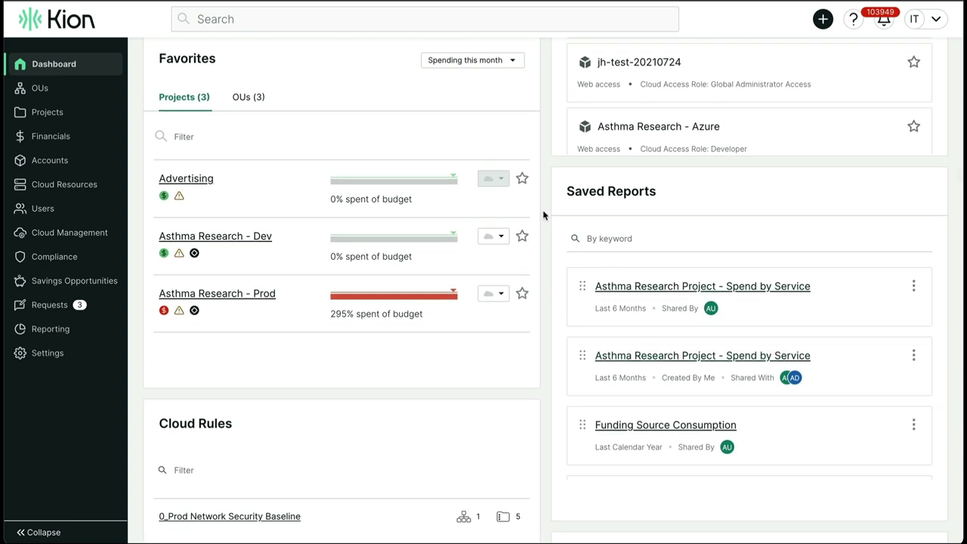
{"action": "scroll", "coordinate": [545, 213], "scroll_direction": "up", "scroll_amount": 12}
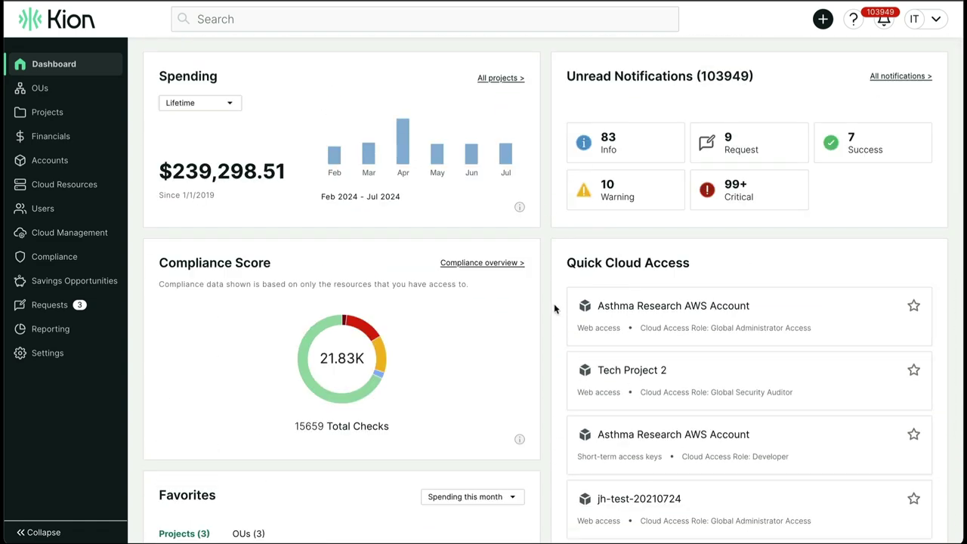
{"action": "scroll", "coordinate": [542, 279], "scroll_direction": "up", "scroll_amount": 1}
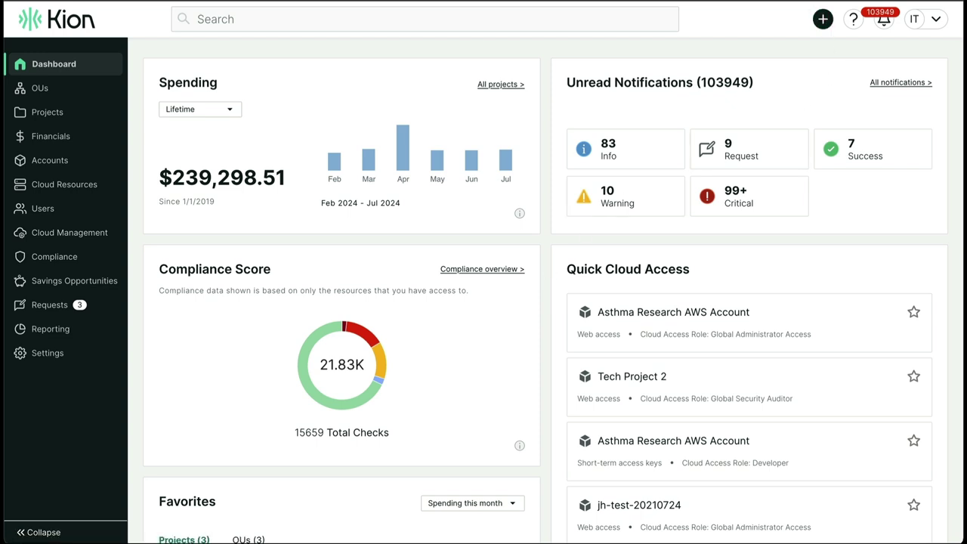
{"action": "left_click", "coordinate": [941, 23]}
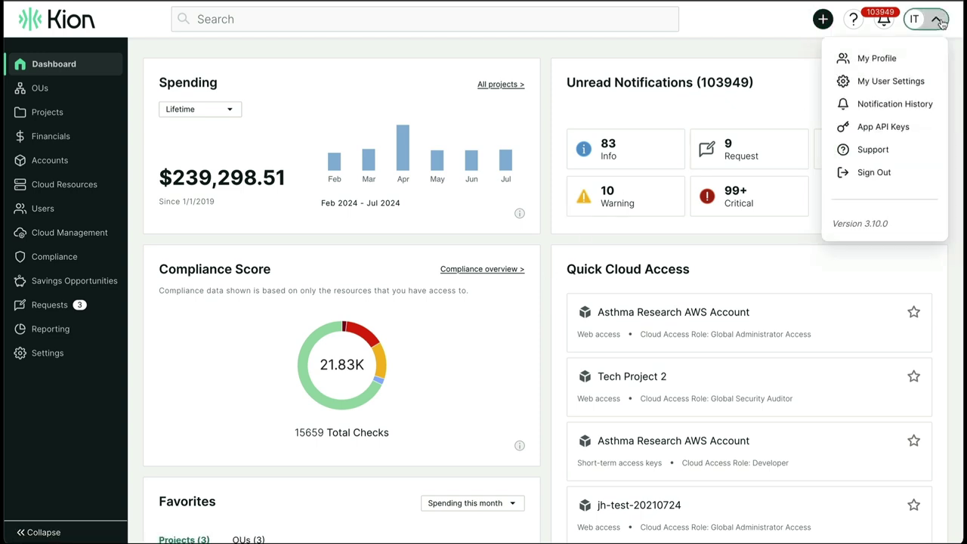
{"action": "left_click", "coordinate": [876, 173]}
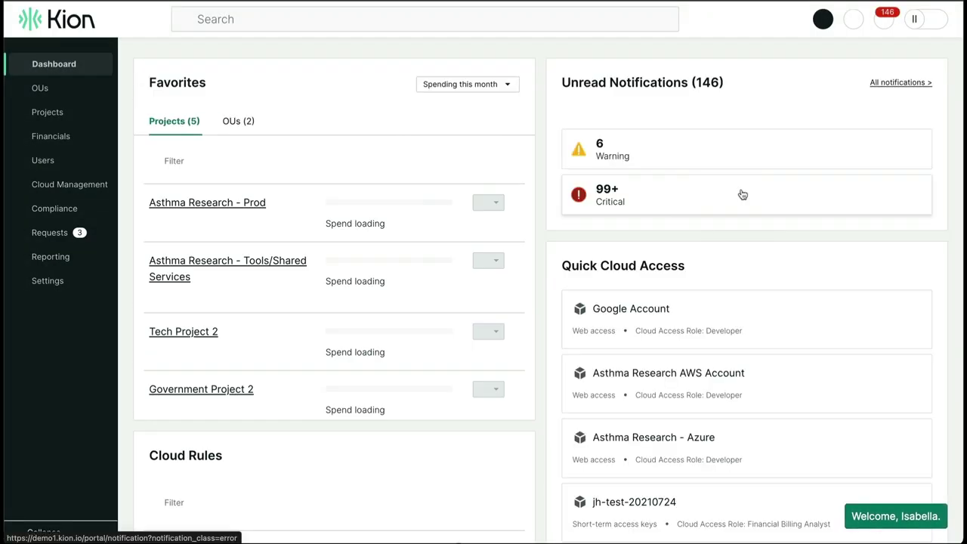
{"action": "scroll", "coordinate": [541, 252], "scroll_direction": "down", "scroll_amount": 3}
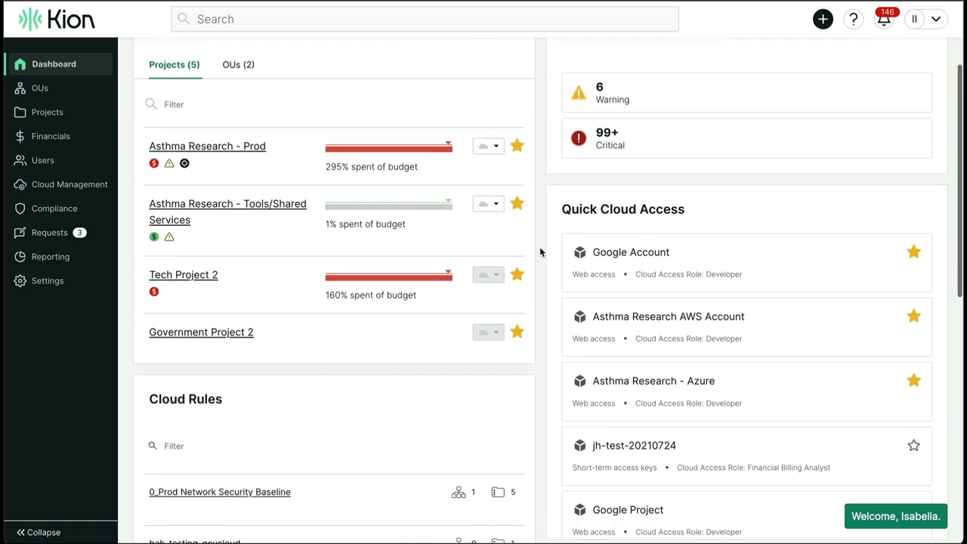
Launch quick cloud access from the Asthma Research - Azure card to open the Cardassia project in Google Cloud
{"action": "scroll", "coordinate": [541, 253], "scroll_direction": "down", "scroll_amount": 1}
{"action": "scroll", "coordinate": [537, 250], "scroll_direction": "up", "scroll_amount": 2}
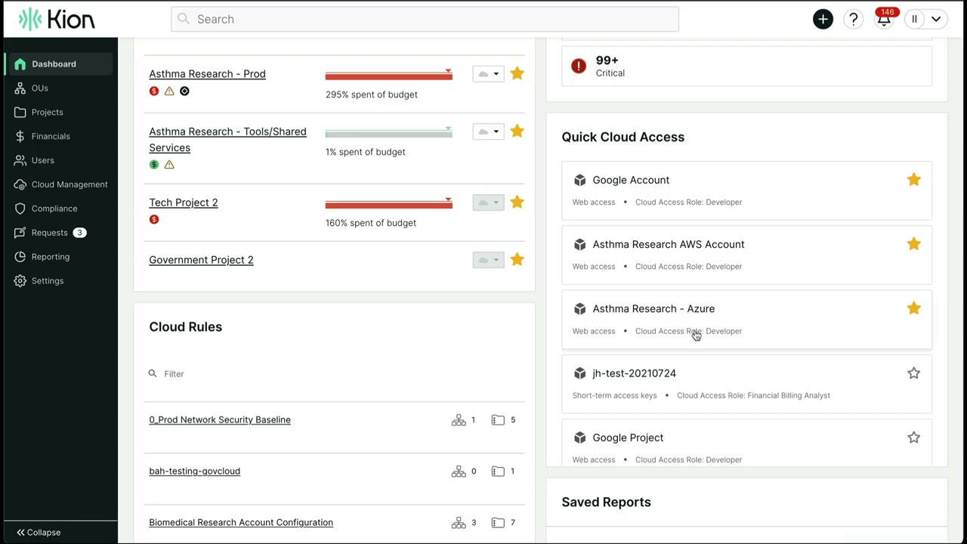
{"action": "left_click", "coordinate": [695, 335]}
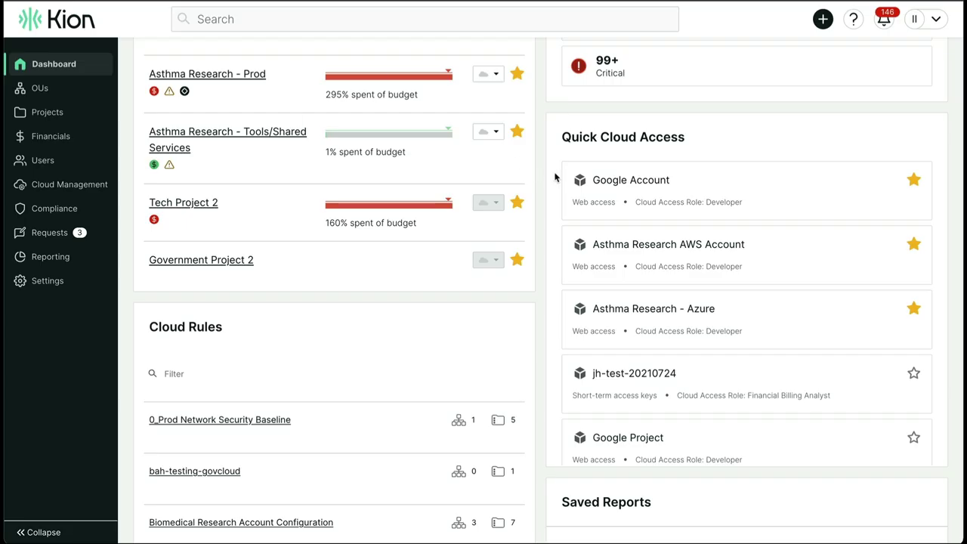
{"action": "scroll", "coordinate": [538, 172], "scroll_direction": "up", "scroll_amount": 3}
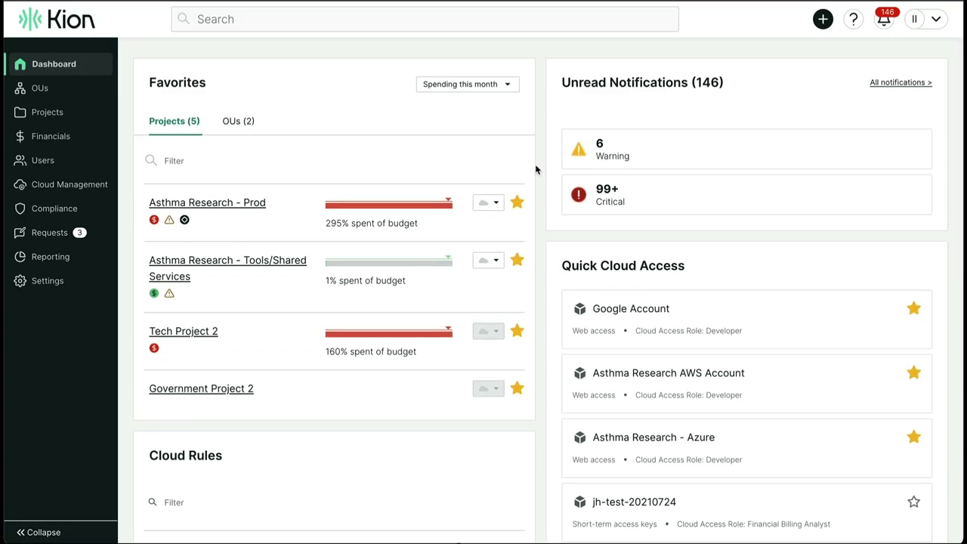
Sign out of the developer and return as the administrator, whose dashboard shows $5,975.06 spent this month
{"action": "left_click", "coordinate": [924, 19]}
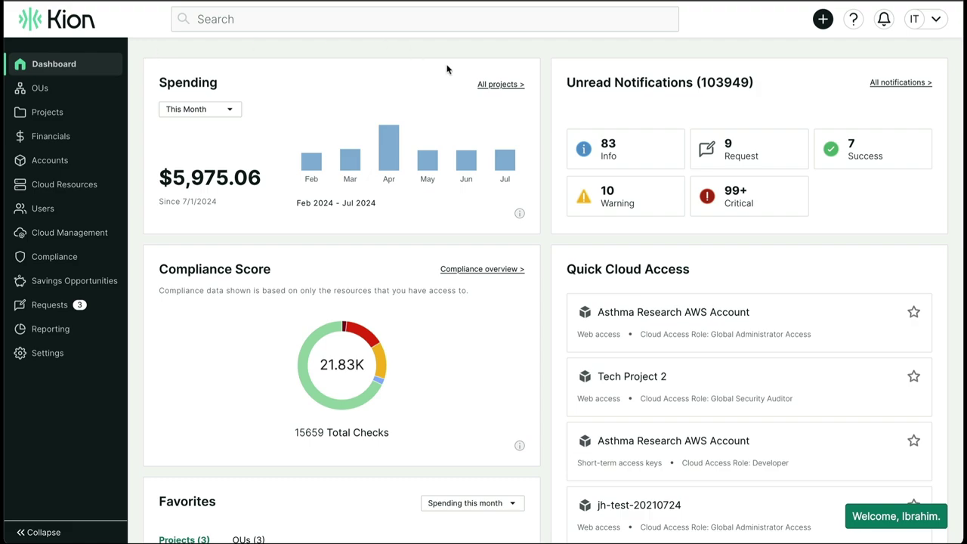
{"action": "scroll", "coordinate": [546, 180], "scroll_direction": "down", "scroll_amount": 7}
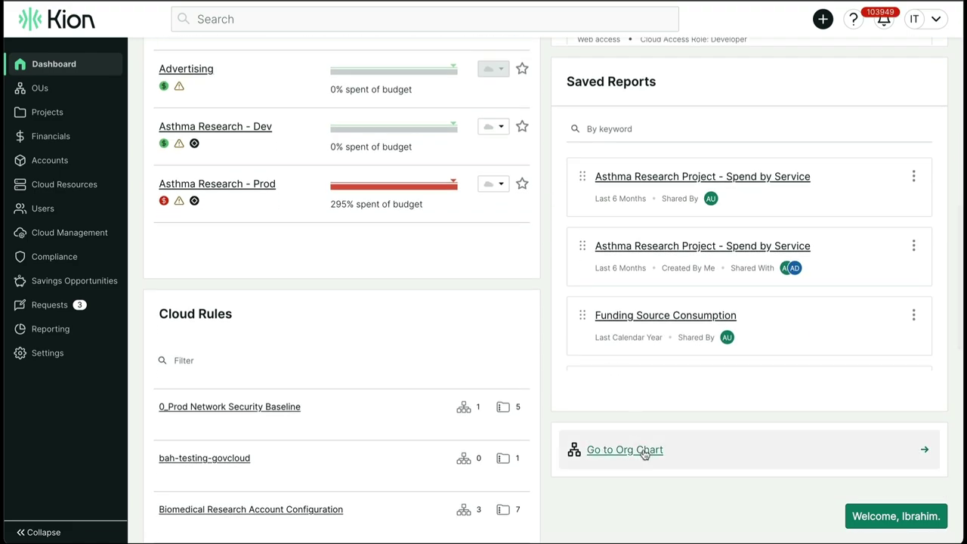
Open the Organization Chart, expand every branch and pan across the OUs and projects from Company A down
{"action": "left_click", "coordinate": [644, 451]}
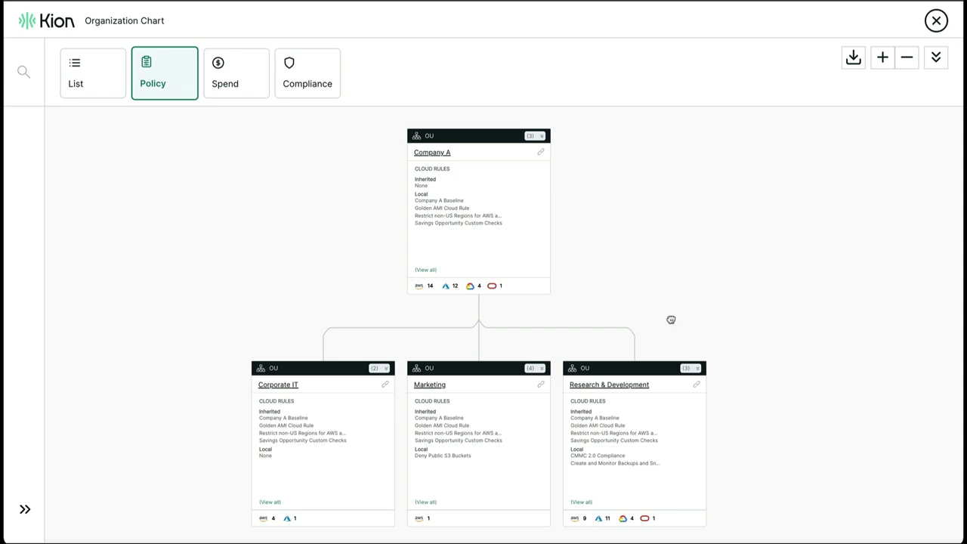
{"action": "left_click_drag", "start_coordinate": [671, 320], "coordinate": [662, 308]}
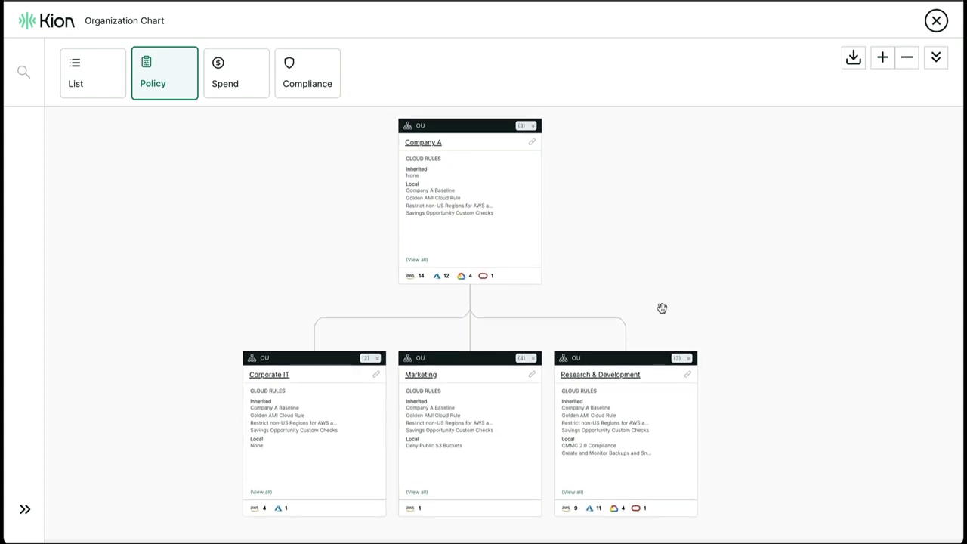
{"action": "left_click", "coordinate": [930, 57]}
{"action": "scroll", "coordinate": [698, 222], "scroll_direction": "down", "scroll_amount": 5}
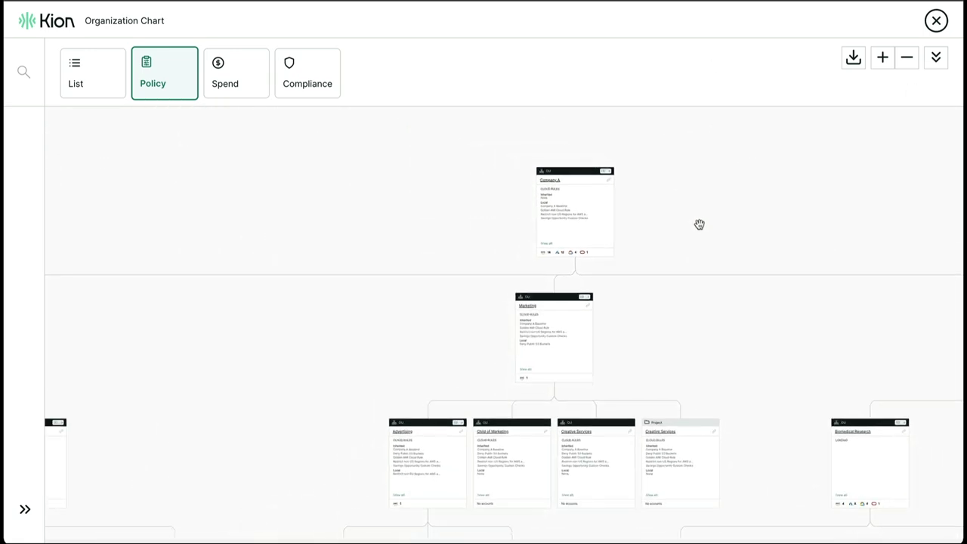
{"action": "left_click_drag", "start_coordinate": [716, 386], "coordinate": [643, 190]}
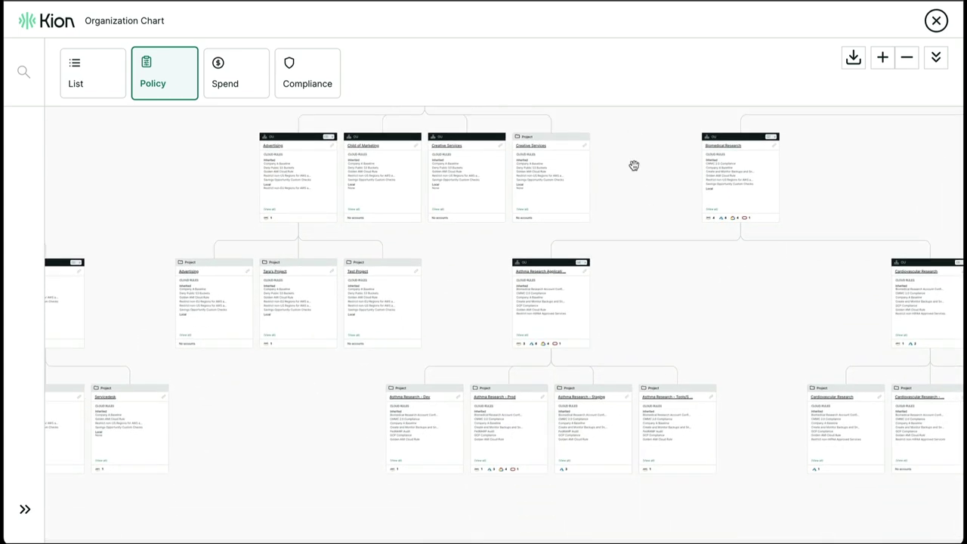
{"action": "scroll", "coordinate": [526, 290], "scroll_direction": "up", "scroll_amount": 3}
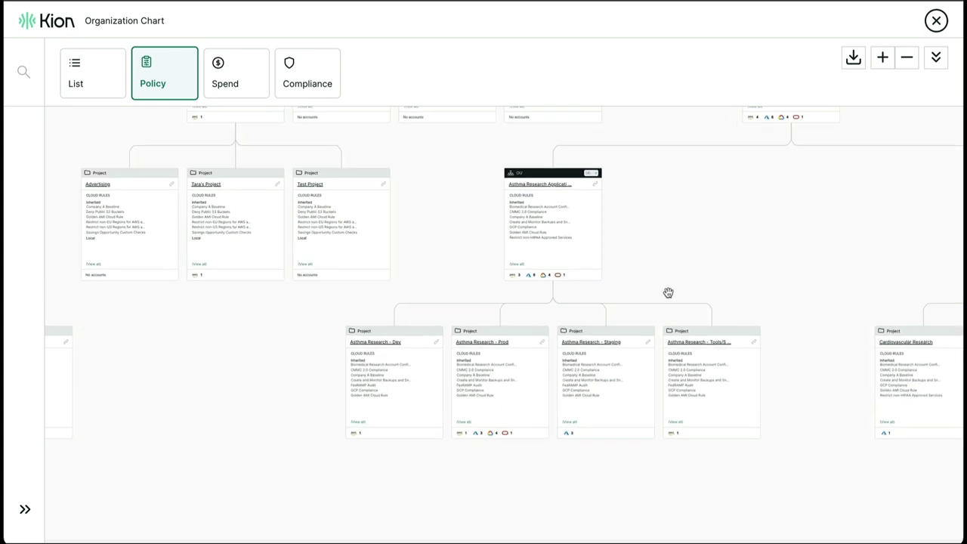
{"action": "scroll", "coordinate": [530, 277], "scroll_direction": "down", "scroll_amount": 1}
{"action": "left_click_drag", "start_coordinate": [488, 200], "coordinate": [533, 365]}
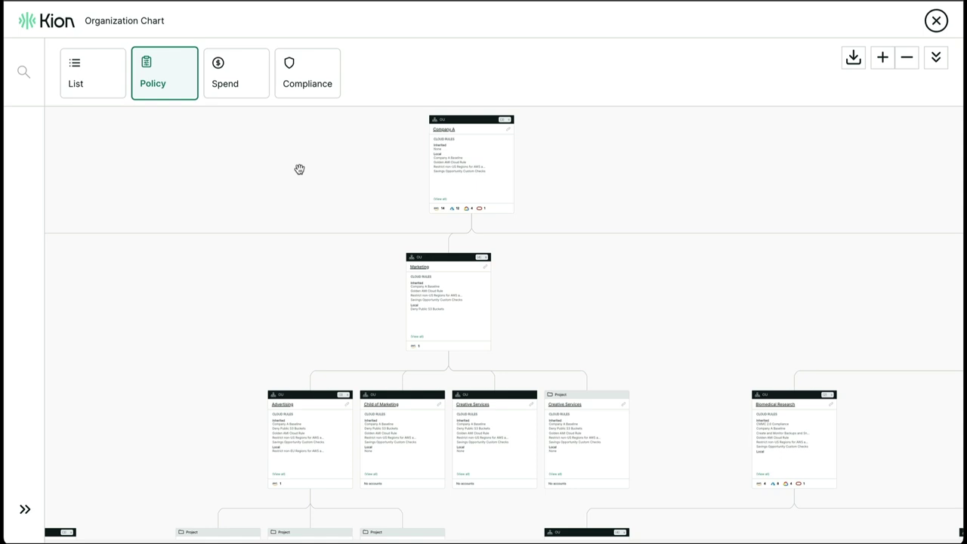
{"action": "left_click", "coordinate": [323, 85]}
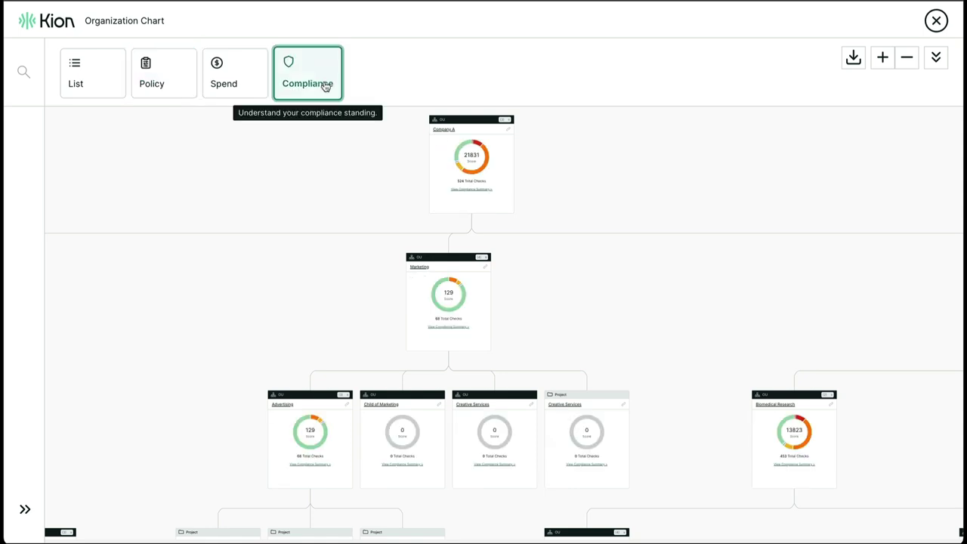
{"action": "left_click", "coordinate": [159, 78]}
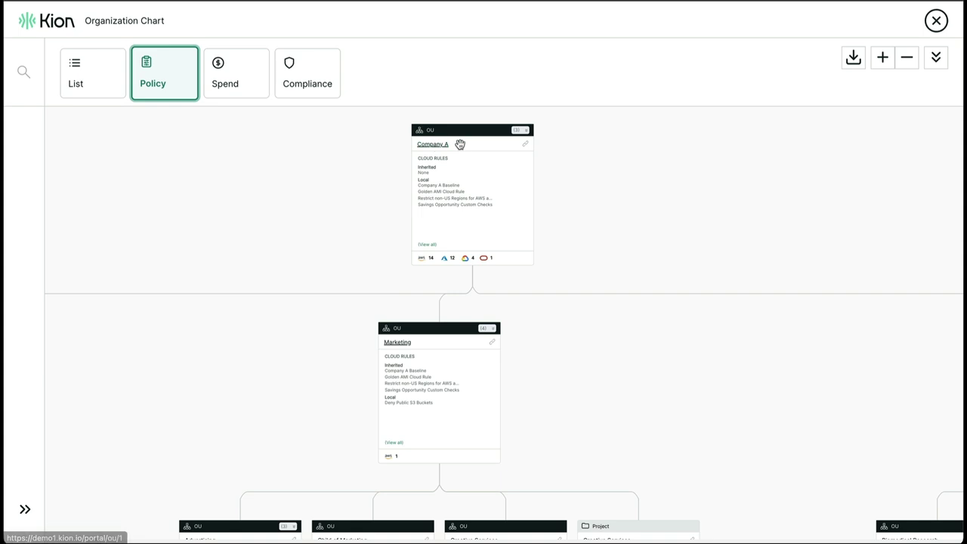
Pan the policy-view chart through Research & Development to center Biomedical Research and its six inherited rules
{"action": "scroll", "coordinate": [465, 138], "scroll_direction": "up", "scroll_amount": 1}
{"action": "scroll", "coordinate": [465, 139], "scroll_direction": "up", "scroll_amount": 5}
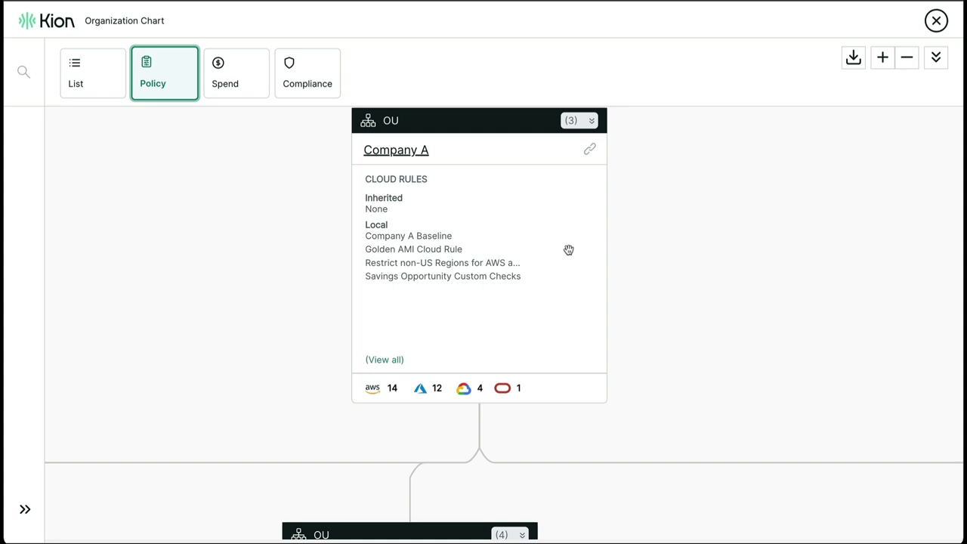
{"action": "scroll", "coordinate": [568, 249], "scroll_direction": "down", "scroll_amount": 4}
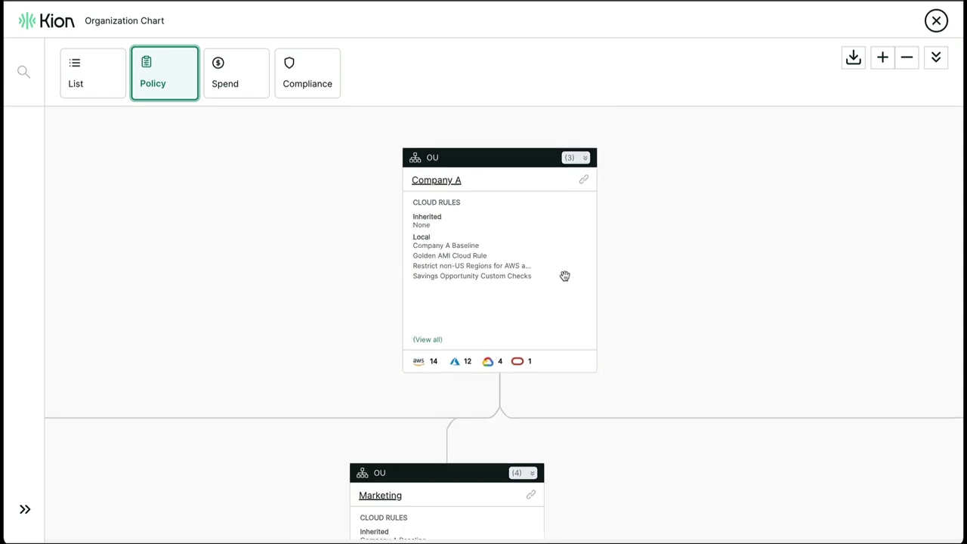
{"action": "scroll", "coordinate": [565, 276], "scroll_direction": "down", "scroll_amount": 2}
{"action": "left_click_drag", "start_coordinate": [566, 297], "coordinate": [548, 252]}
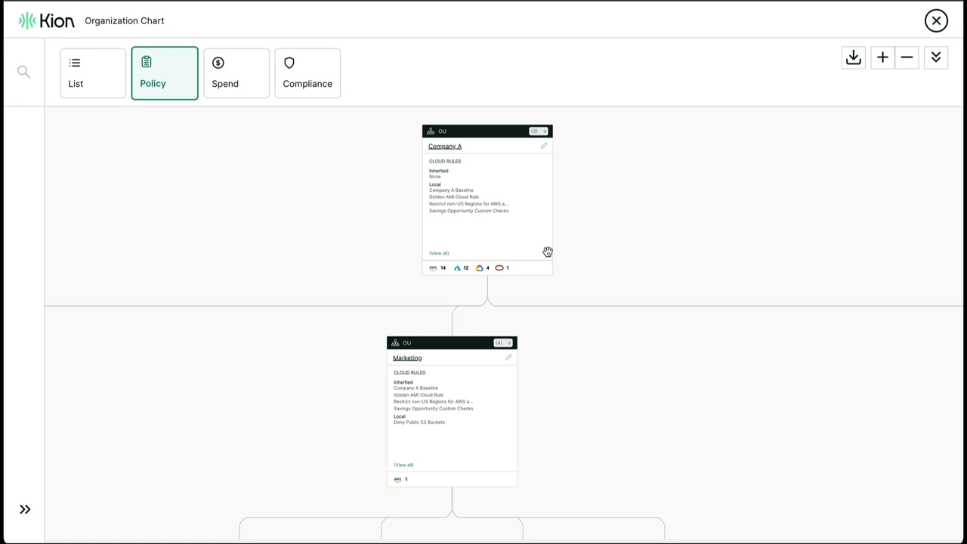
{"action": "left_click_drag", "start_coordinate": [678, 261], "coordinate": [675, 259]}
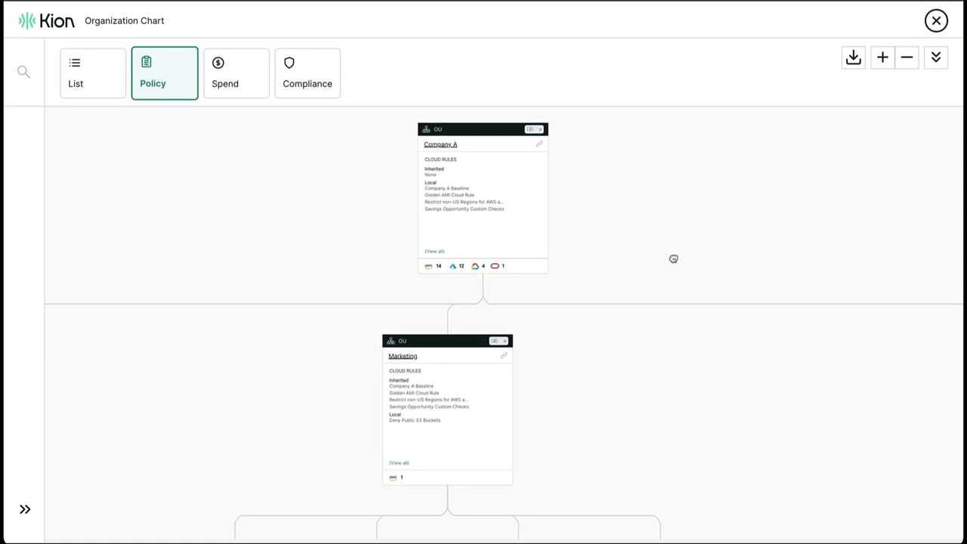
{"action": "left_click_drag", "start_coordinate": [671, 257], "coordinate": [585, 158]}
{"action": "left_click_drag", "start_coordinate": [732, 277], "coordinate": [272, 309]}
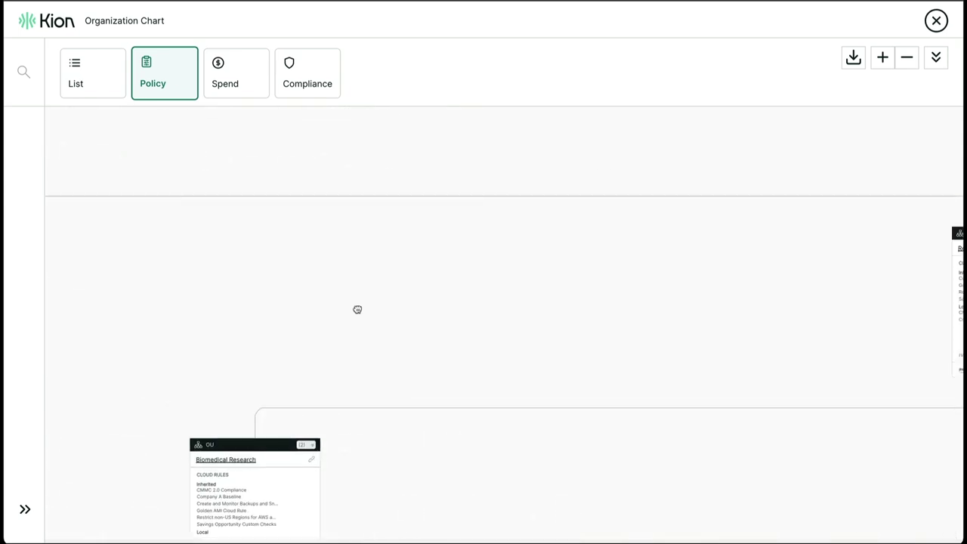
{"action": "left_click_drag", "start_coordinate": [641, 332], "coordinate": [278, 325]}
{"action": "scroll", "coordinate": [603, 293], "scroll_direction": "up", "scroll_amount": 2}
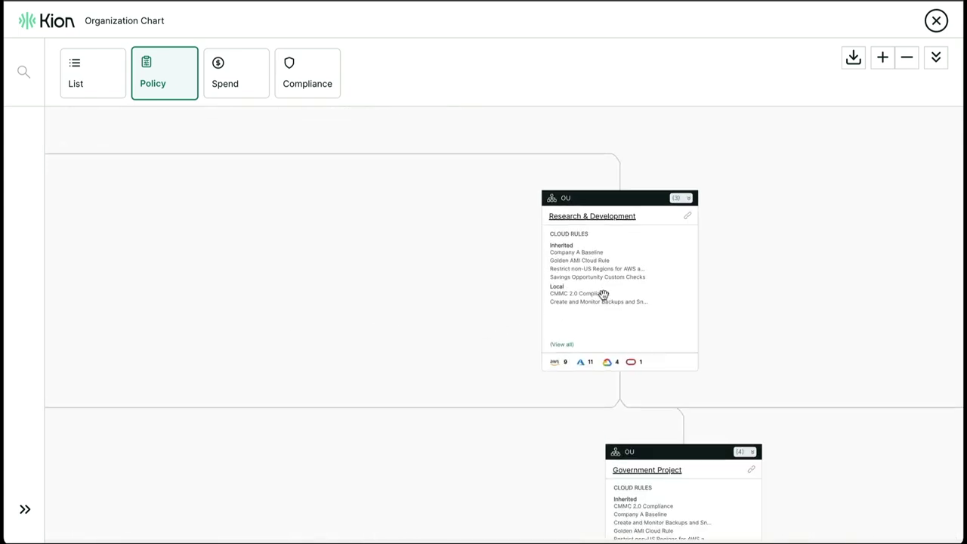
{"action": "left_click_drag", "start_coordinate": [533, 390], "coordinate": [530, 380]}
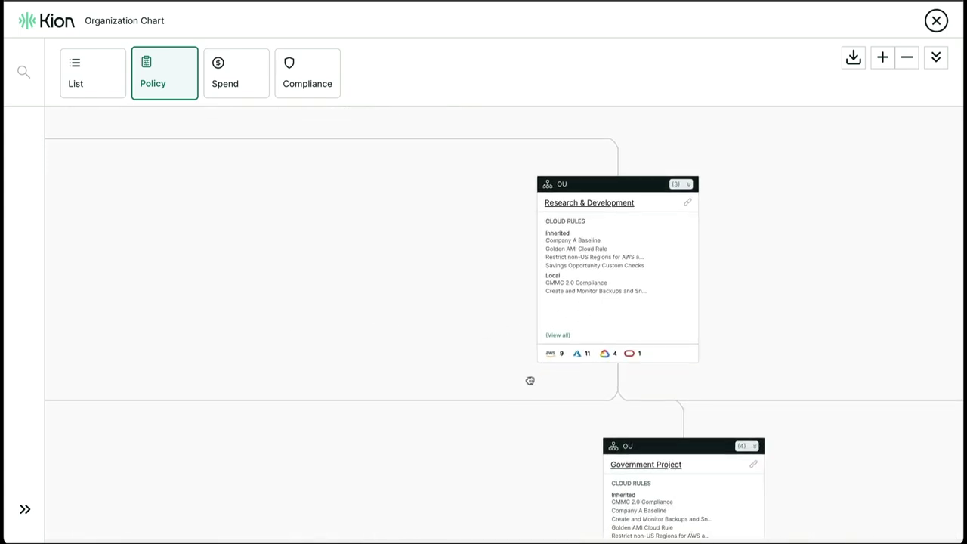
{"action": "left_click_drag", "start_coordinate": [529, 380], "coordinate": [606, 343]}
{"action": "left_click_drag", "start_coordinate": [315, 358], "coordinate": [688, 204]}
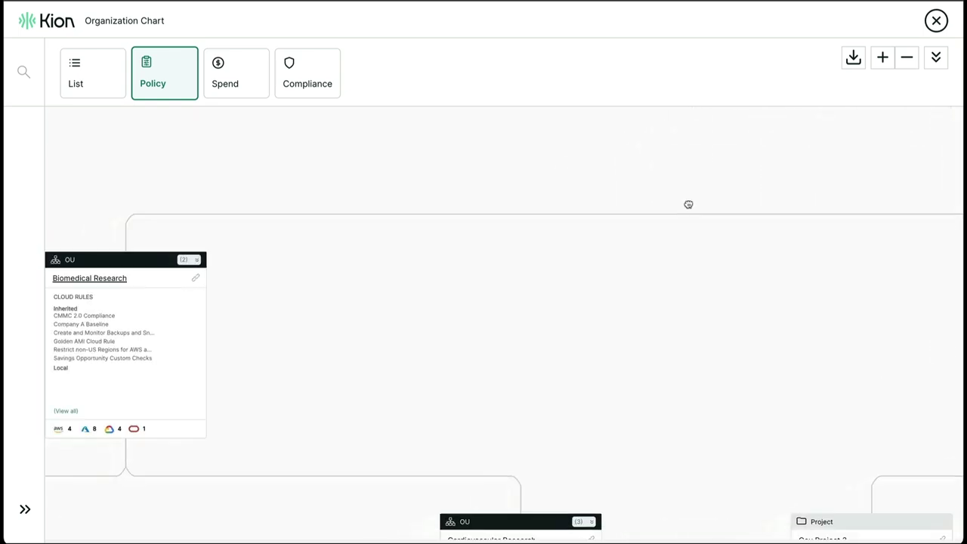
{"action": "left_click_drag", "start_coordinate": [531, 267], "coordinate": [672, 209]}
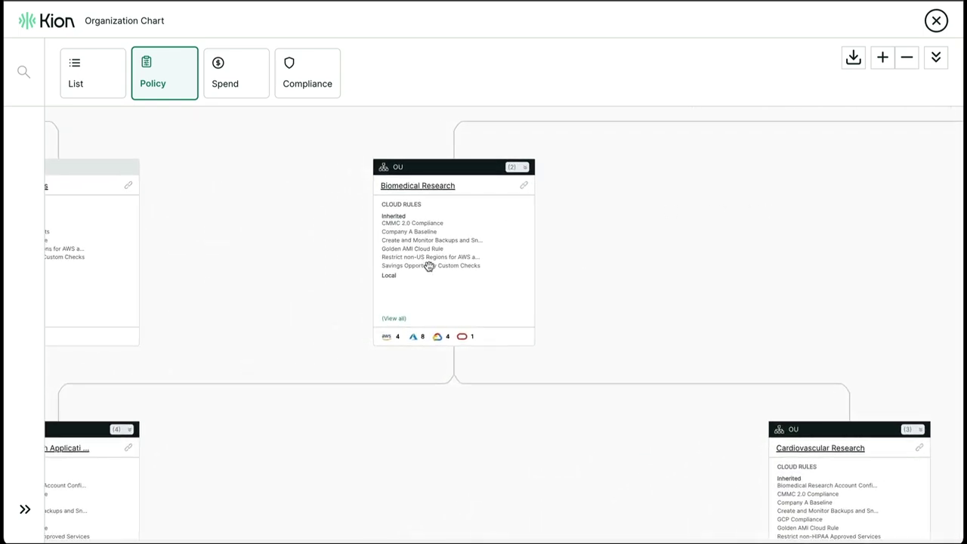
Zoom and pan to inspect the Asthma Research OU and its projects beside Biomedical Research
{"action": "scroll", "coordinate": [428, 266], "scroll_direction": "up", "scroll_amount": 1}
{"action": "scroll", "coordinate": [430, 264], "scroll_direction": "up", "scroll_amount": 2}
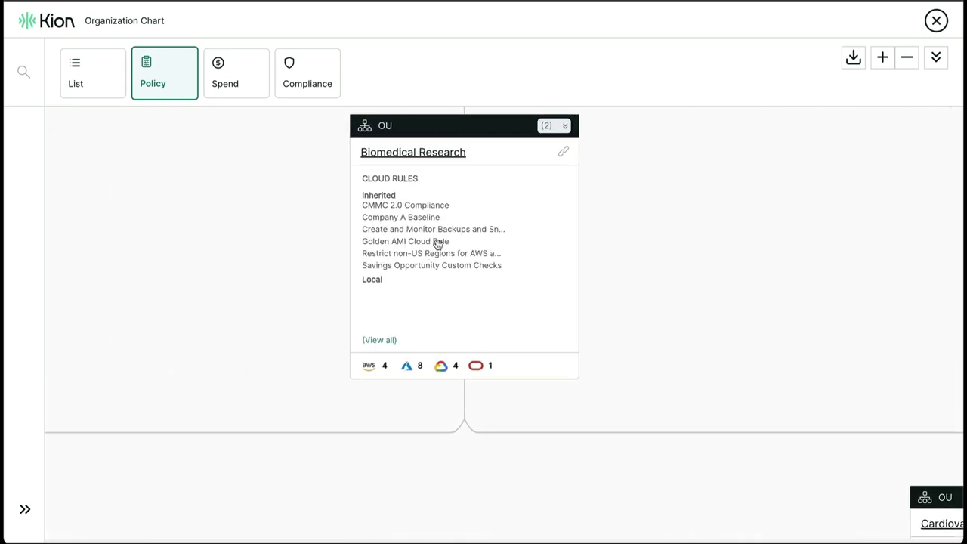
{"action": "scroll", "coordinate": [439, 235], "scroll_direction": "down", "scroll_amount": 4}
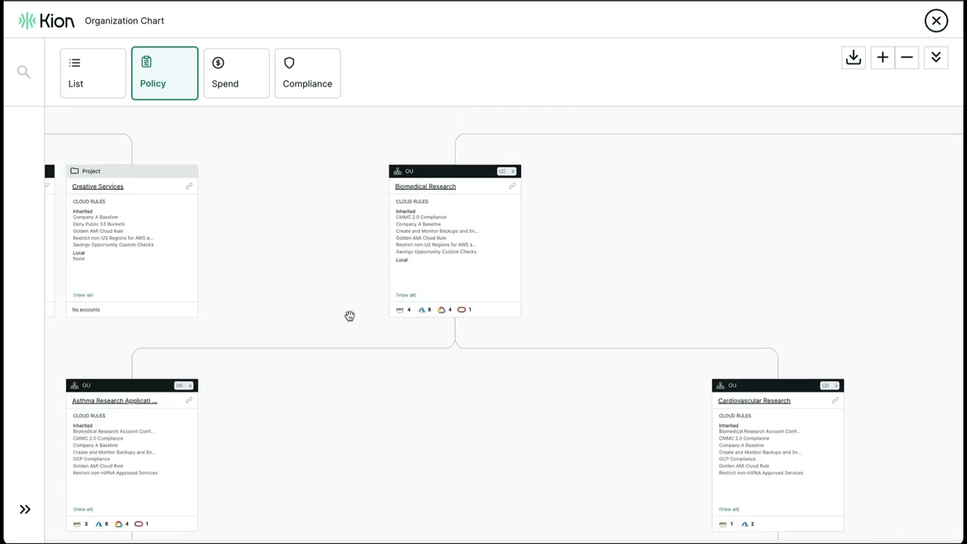
{"action": "left_click_drag", "start_coordinate": [350, 316], "coordinate": [517, 259]}
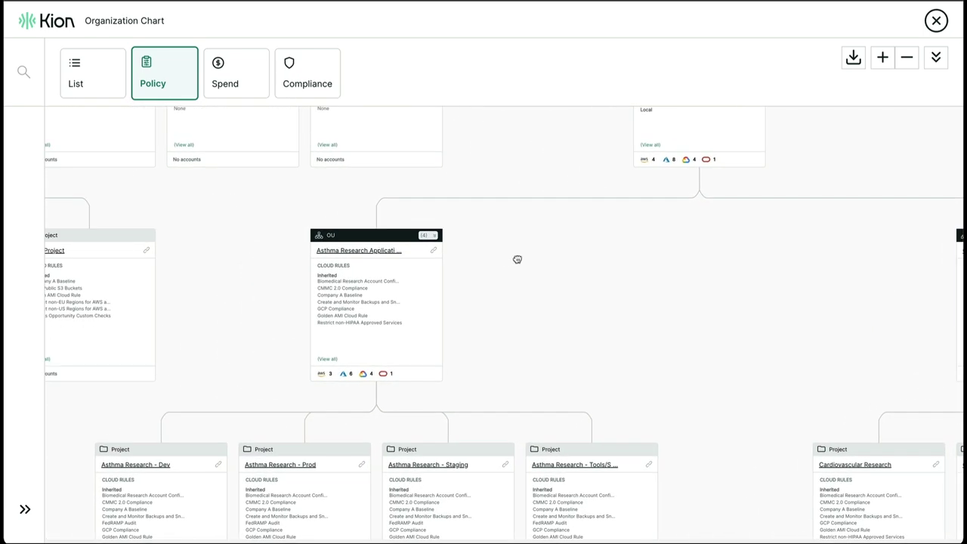
{"action": "left_click_drag", "start_coordinate": [574, 181], "coordinate": [533, 300]}
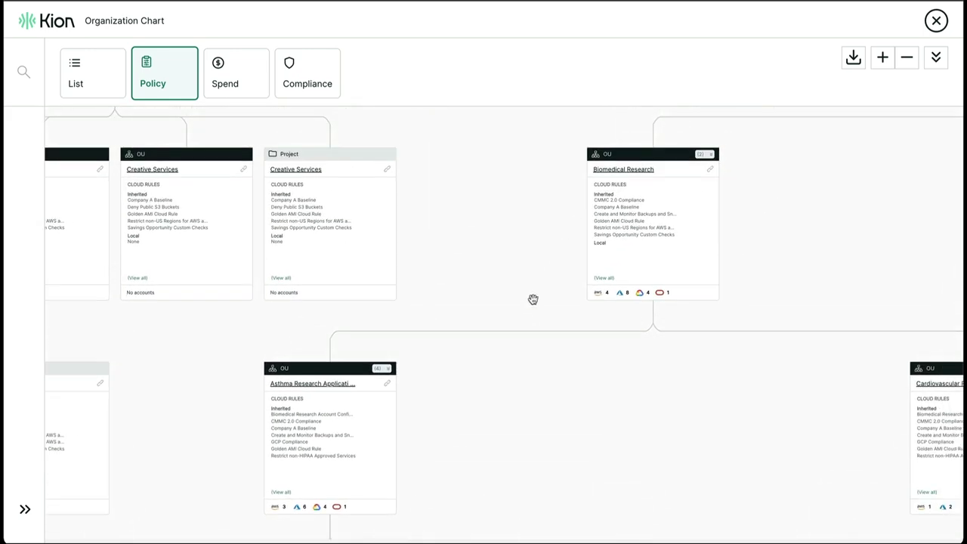
{"action": "left_click", "coordinate": [605, 278]}
{"action": "scroll", "coordinate": [516, 274], "scroll_direction": "down", "scroll_amount": 1}
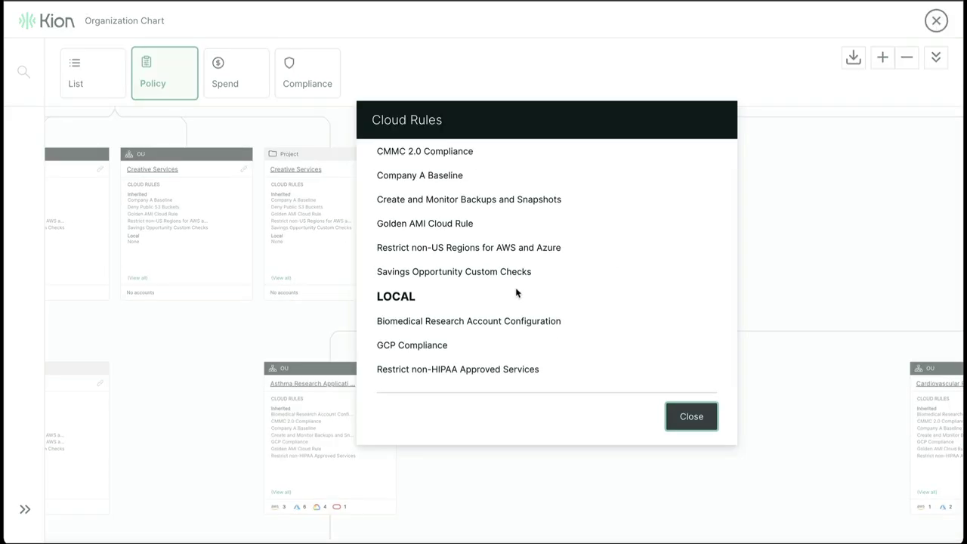
{"action": "left_click_drag", "start_coordinate": [389, 370], "coordinate": [561, 367]}
{"action": "left_click", "coordinate": [561, 367]}
{"action": "left_click", "coordinate": [688, 417]}
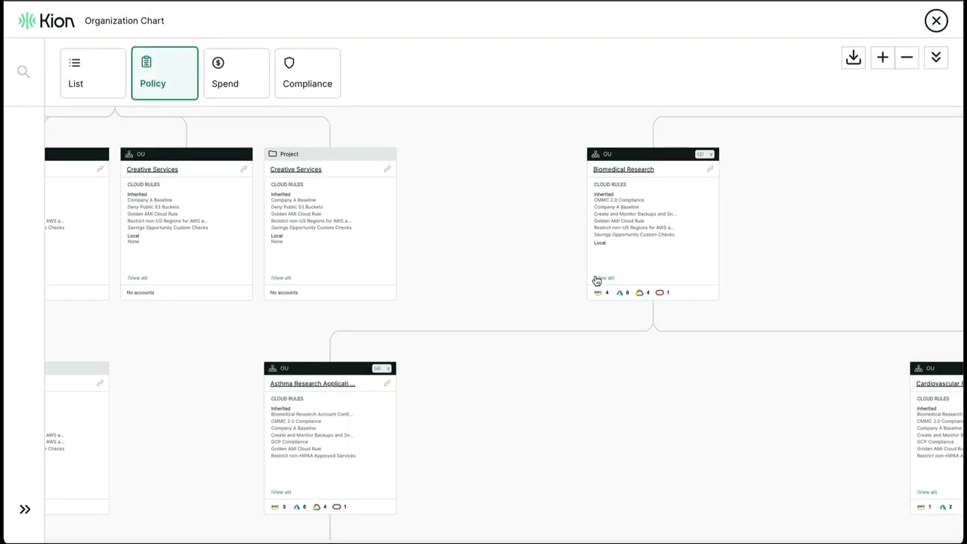
{"action": "left_click_drag", "start_coordinate": [454, 323], "coordinate": [539, 199]}
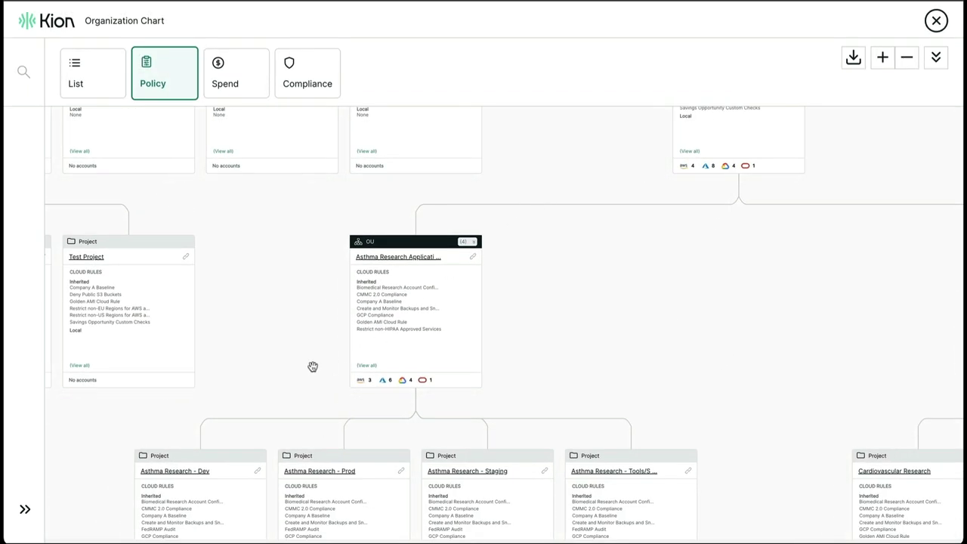
{"action": "left_click_drag", "start_coordinate": [313, 367], "coordinate": [378, 298]}
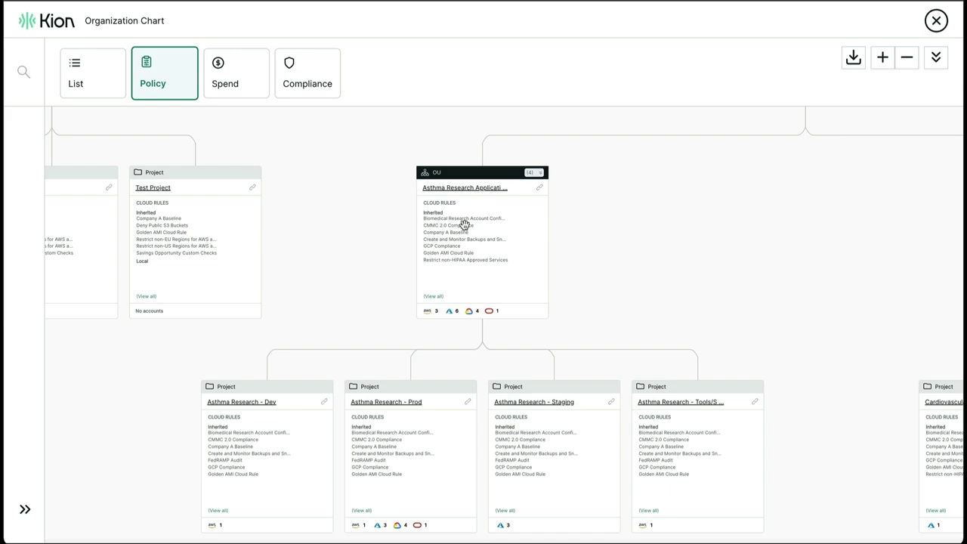
{"action": "scroll", "coordinate": [469, 212], "scroll_direction": "up", "scroll_amount": 3}
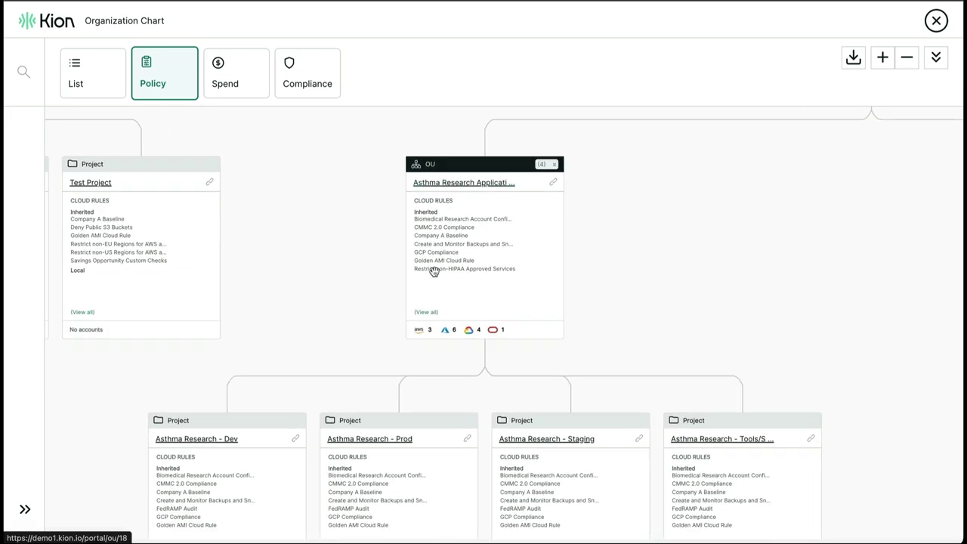
{"action": "left_click_drag", "start_coordinate": [382, 280], "coordinate": [377, 161]}
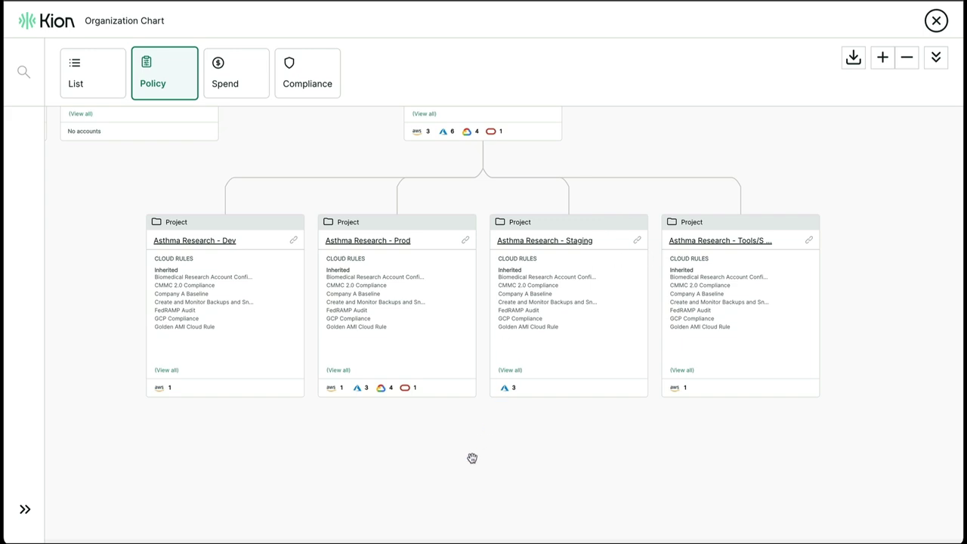
{"action": "scroll", "coordinate": [405, 441], "scroll_direction": "up", "scroll_amount": 3}
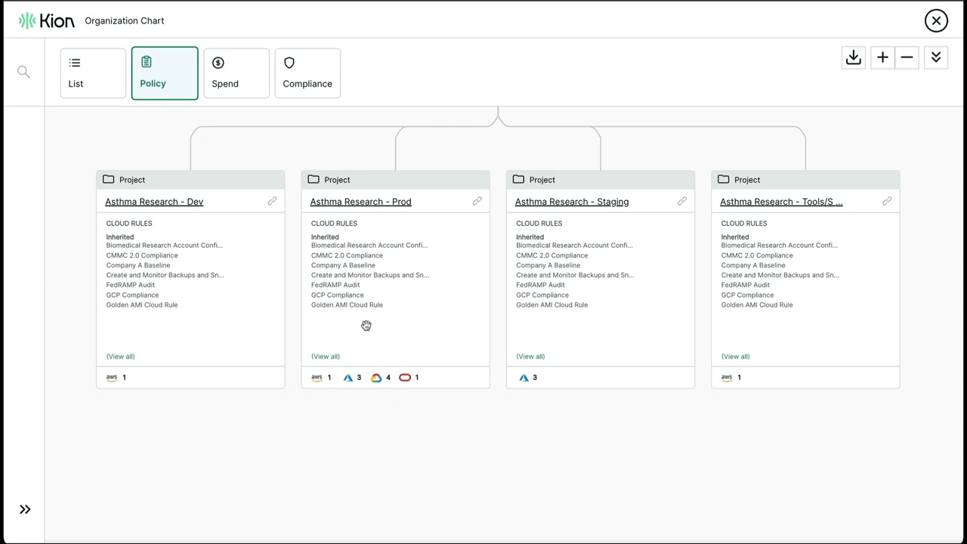
{"action": "left_click", "coordinate": [325, 357]}
{"action": "scroll", "coordinate": [511, 289], "scroll_direction": "down", "scroll_amount": 3}
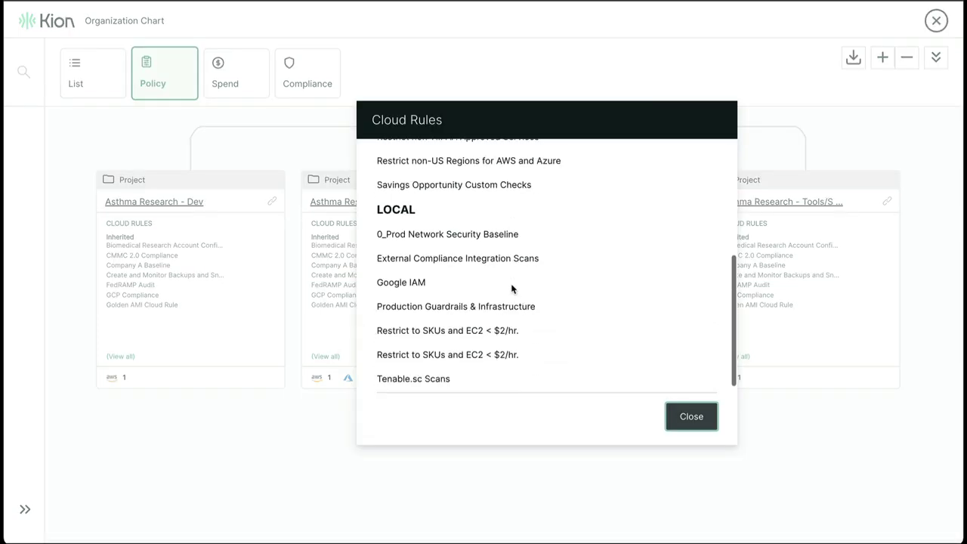
{"action": "left_click_drag", "start_coordinate": [379, 320], "coordinate": [529, 324]}
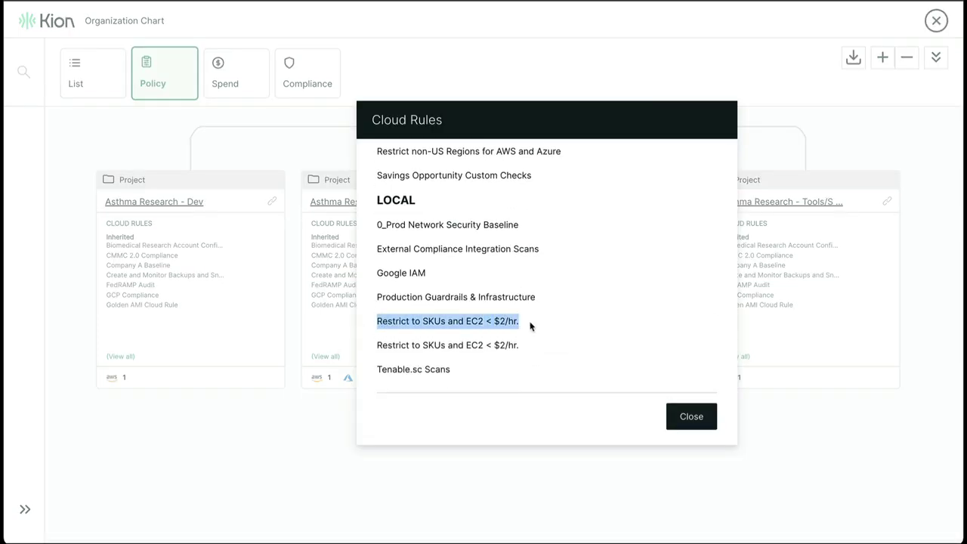
{"action": "left_click", "coordinate": [552, 326]}
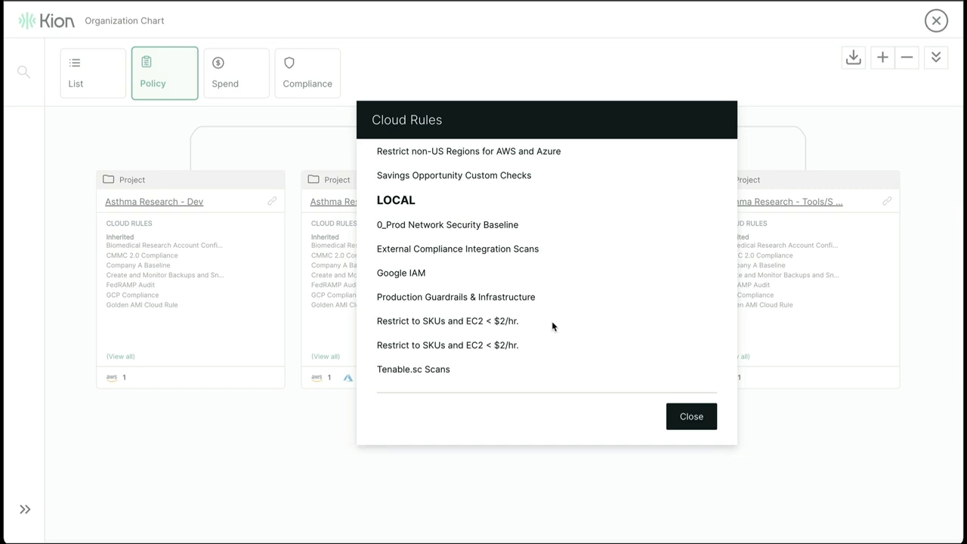
{"action": "scroll", "coordinate": [552, 325], "scroll_direction": "up", "scroll_amount": 5}
{"action": "left_click", "coordinate": [687, 420]}
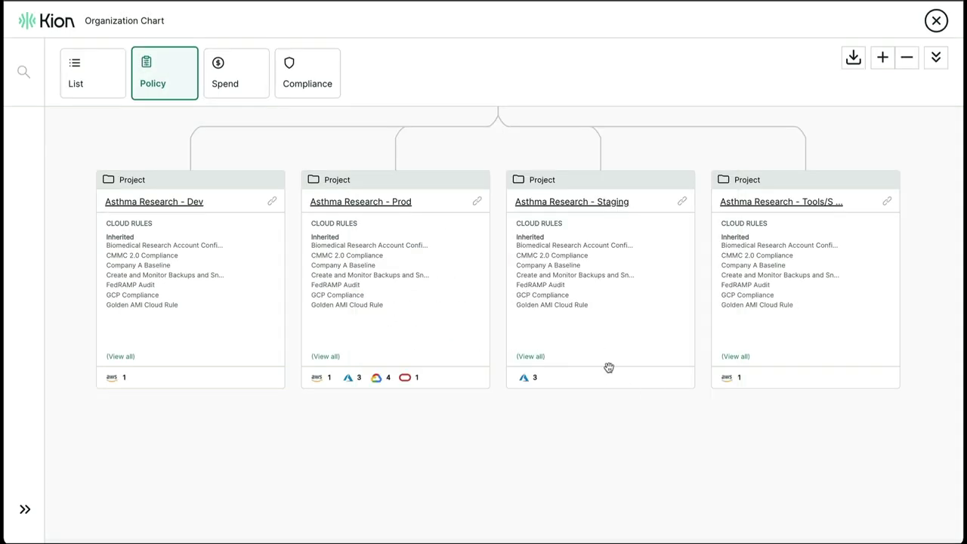
{"action": "scroll", "coordinate": [533, 246], "scroll_direction": "down", "scroll_amount": 2}
{"action": "scroll", "coordinate": [533, 245], "scroll_direction": "up", "scroll_amount": 5}
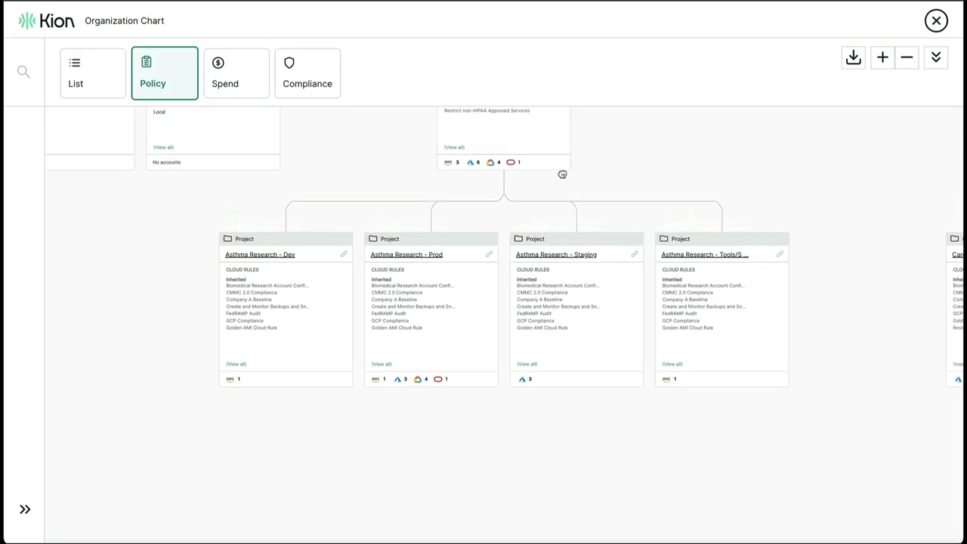
{"action": "left_click_drag", "start_coordinate": [531, 246], "coordinate": [526, 266]}
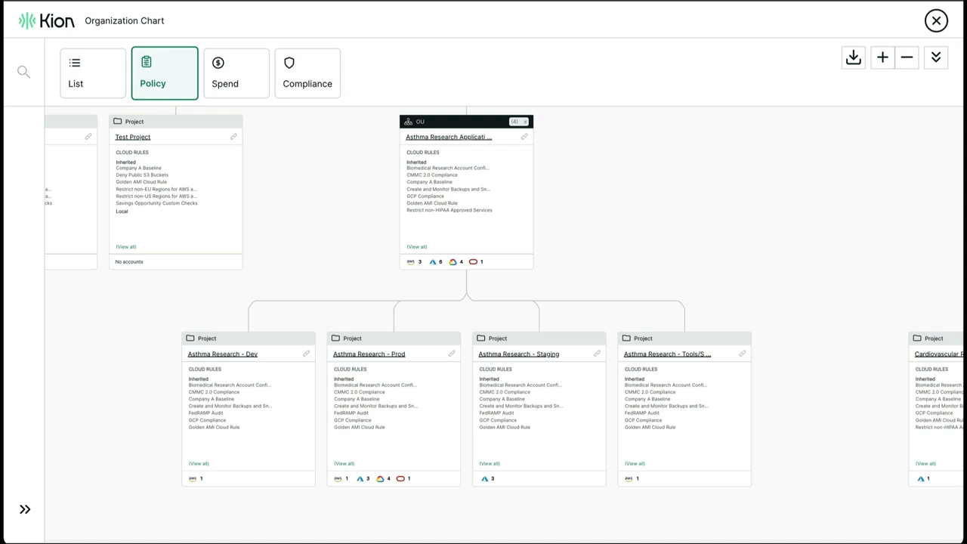
{"action": "scroll", "coordinate": [501, 363], "scroll_direction": "up", "scroll_amount": 1}
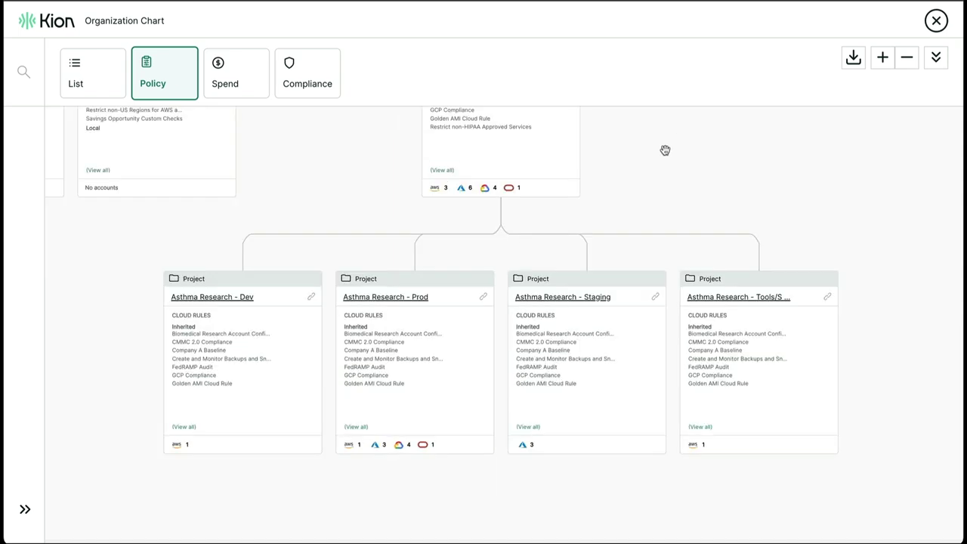
Open Asthma Research - Prod and review its overview: $4,514.38 spent of $12,595.00 budget, 57 active resources
{"action": "left_click", "coordinate": [387, 296]}
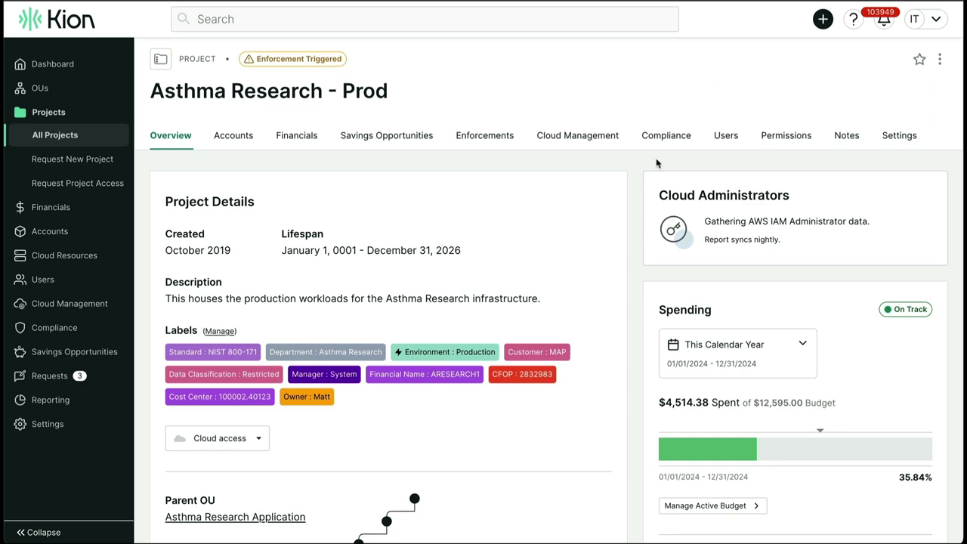
{"action": "scroll", "coordinate": [636, 242], "scroll_direction": "down", "scroll_amount": 2}
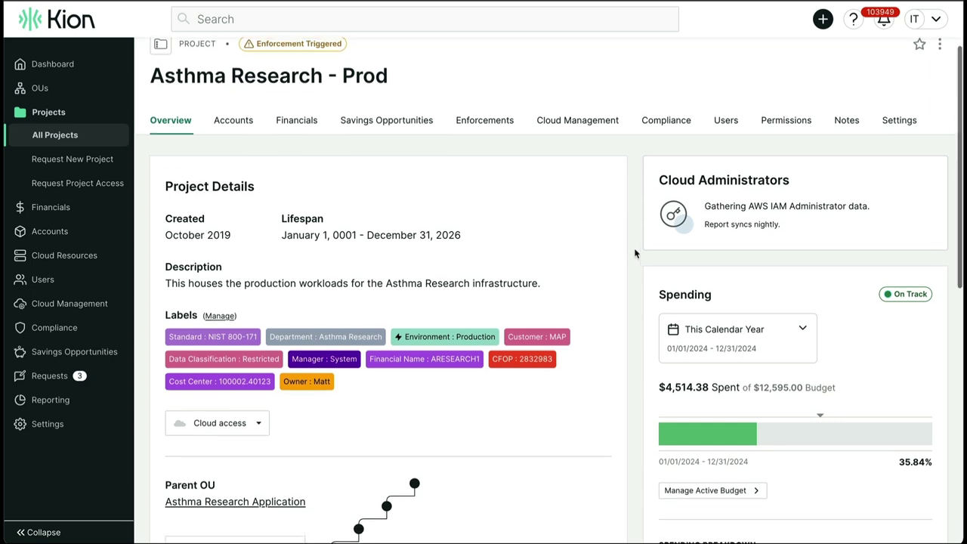
{"action": "scroll", "coordinate": [635, 253], "scroll_direction": "down", "scroll_amount": 4}
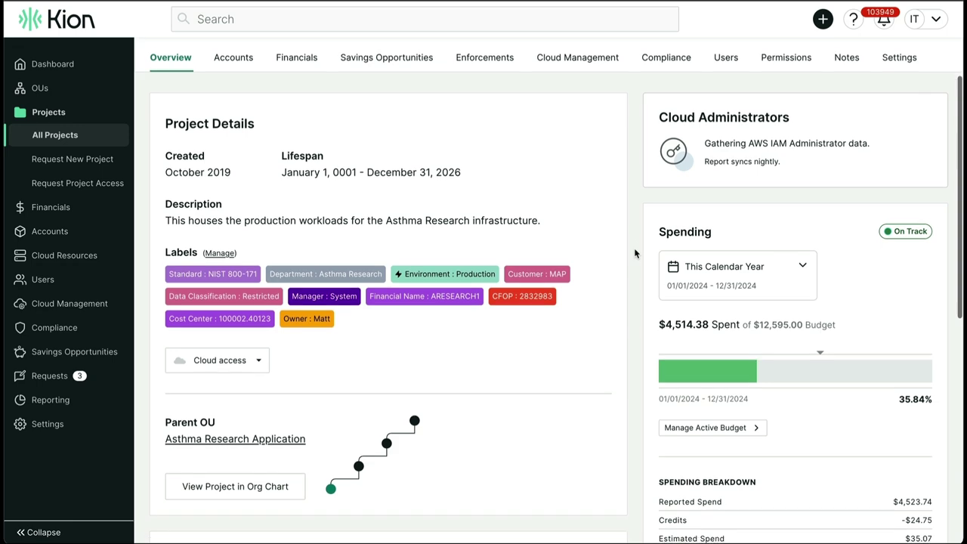
{"action": "scroll", "coordinate": [634, 253], "scroll_direction": "down", "scroll_amount": 3}
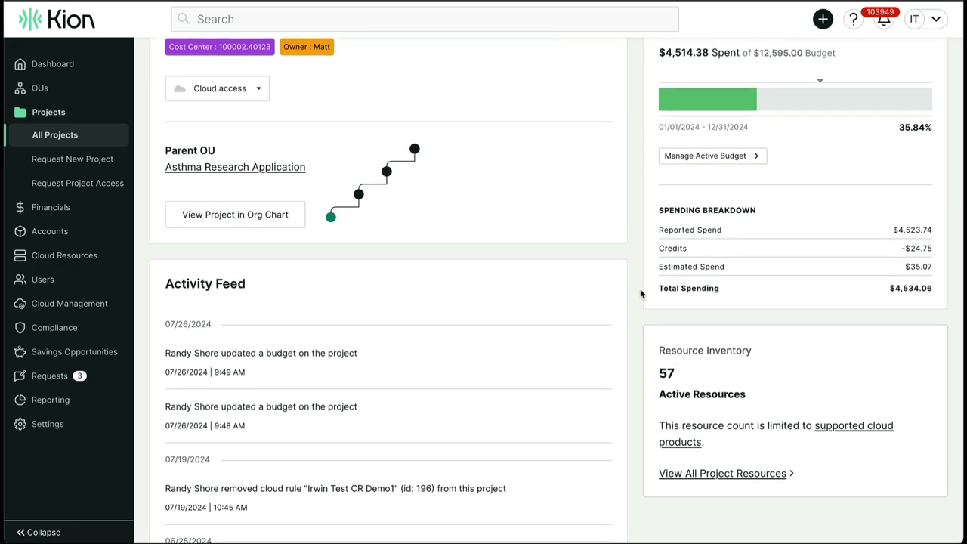
{"action": "scroll", "coordinate": [639, 291], "scroll_direction": "up", "scroll_amount": 6}
{"action": "scroll", "coordinate": [639, 291], "scroll_direction": "up", "scroll_amount": 1}
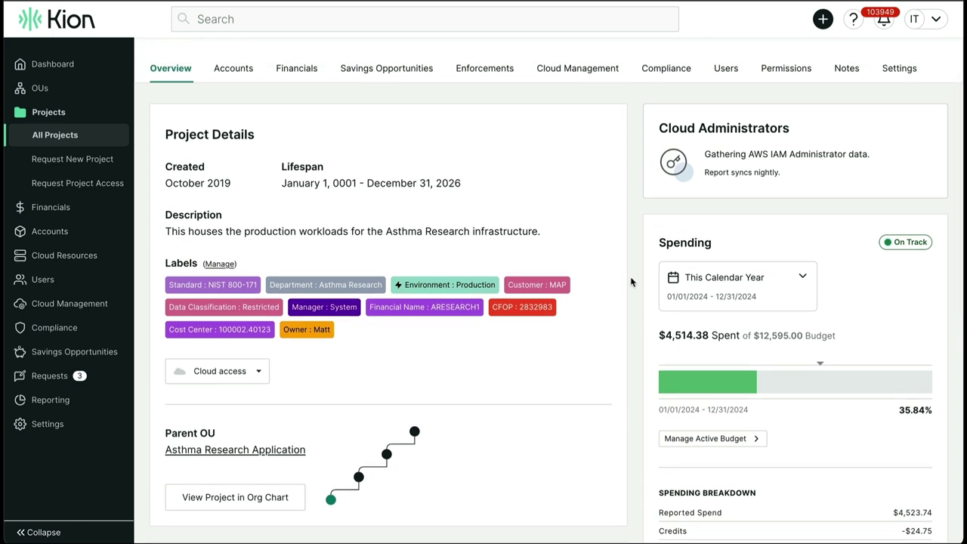
{"action": "scroll", "coordinate": [631, 282], "scroll_direction": "up", "scroll_amount": 1}
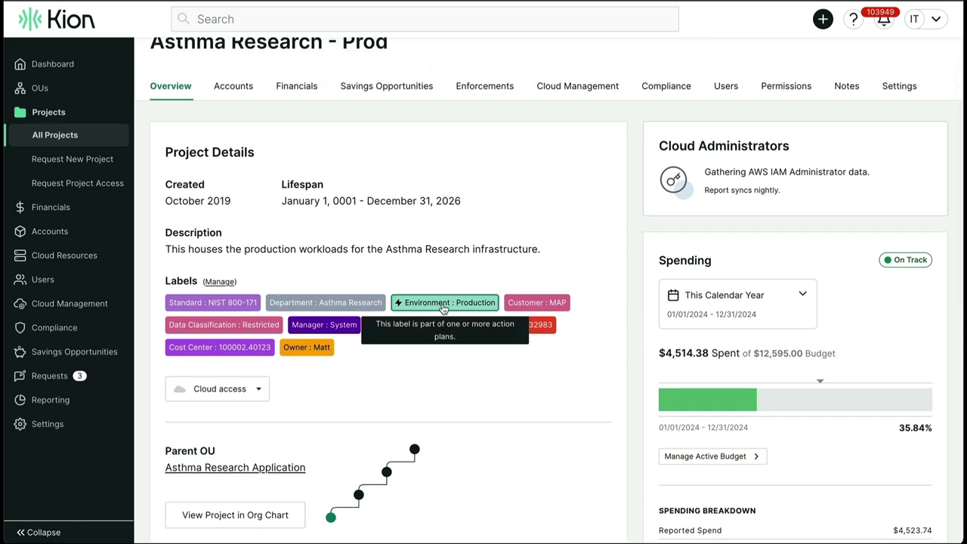
{"action": "mouse_move", "coordinate": [485, 309]}
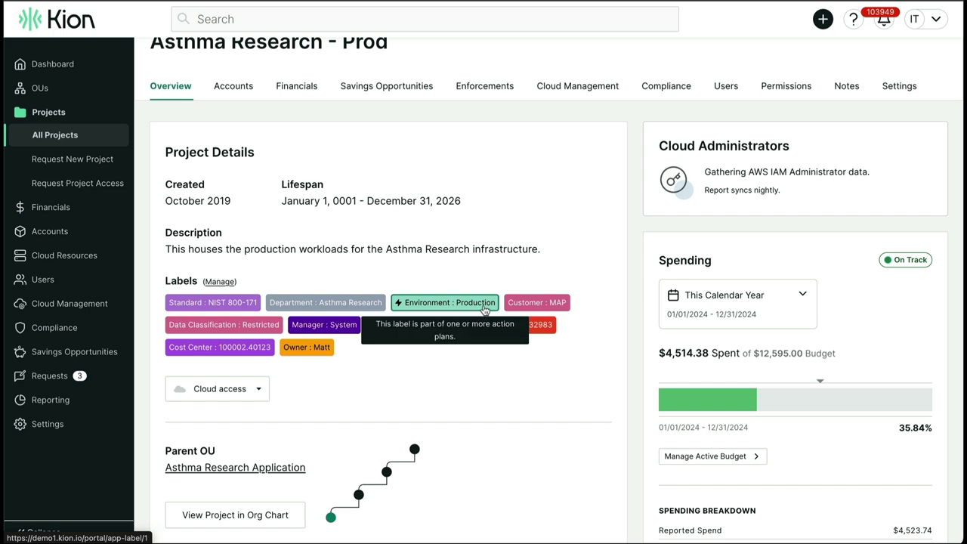
Go to the project's financials and open its full spend report
{"action": "left_click", "coordinate": [284, 94]}
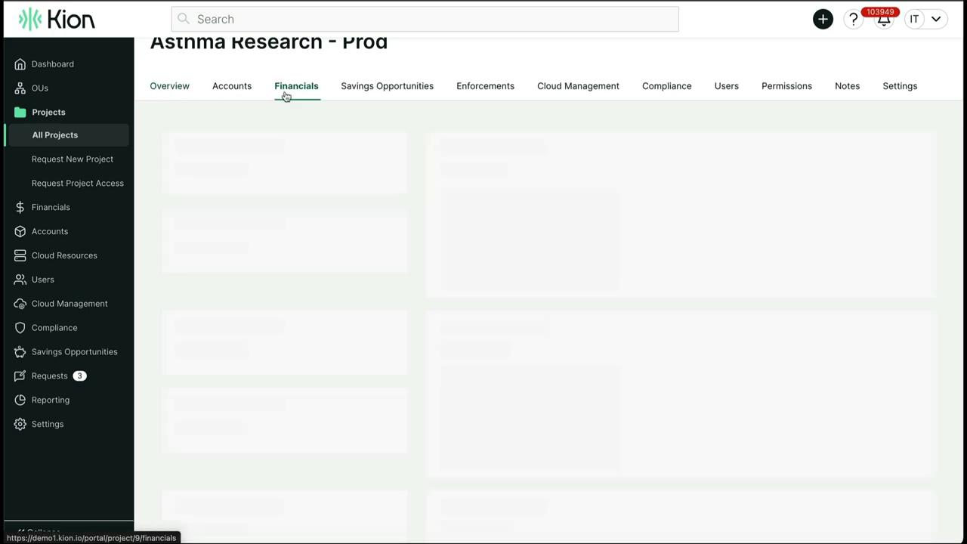
{"action": "scroll", "coordinate": [485, 204], "scroll_direction": "down", "scroll_amount": 3}
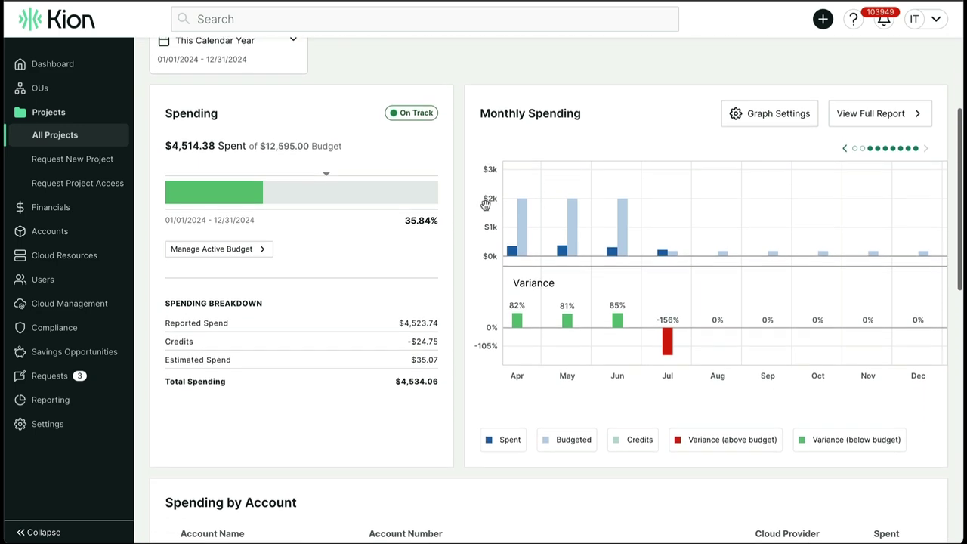
{"action": "scroll", "coordinate": [475, 185], "scroll_direction": "up", "scroll_amount": 4}
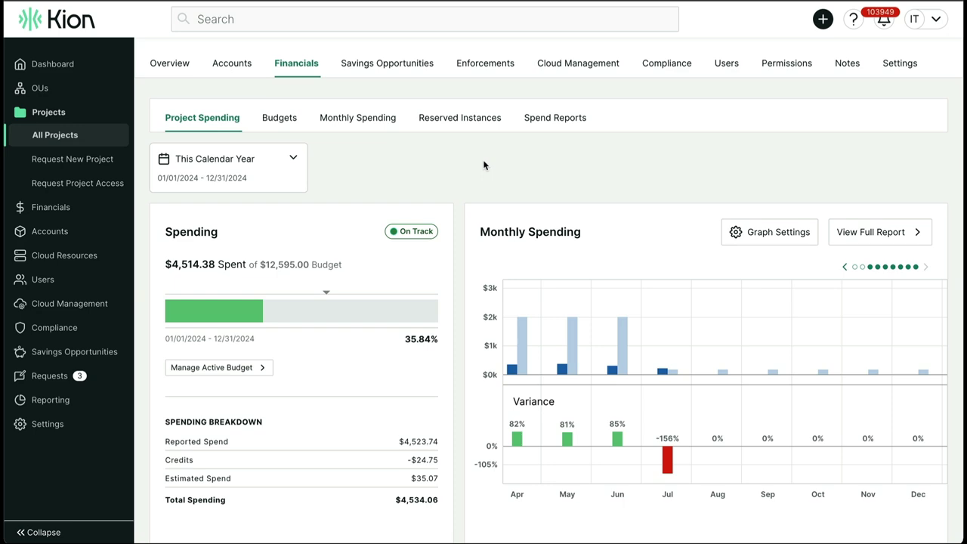
{"action": "left_click", "coordinate": [865, 232]}
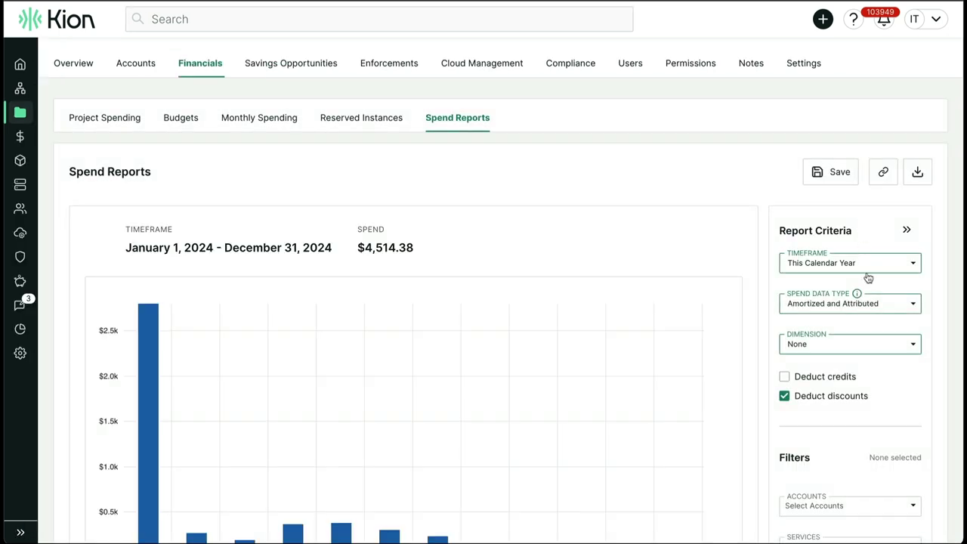
{"action": "scroll", "coordinate": [906, 283], "scroll_direction": "down", "scroll_amount": 1}
{"action": "scroll", "coordinate": [927, 288], "scroll_direction": "down", "scroll_amount": 1}
Break the 2024 monthly spend chart down by the Service dimension
{"action": "left_click", "coordinate": [858, 243]}
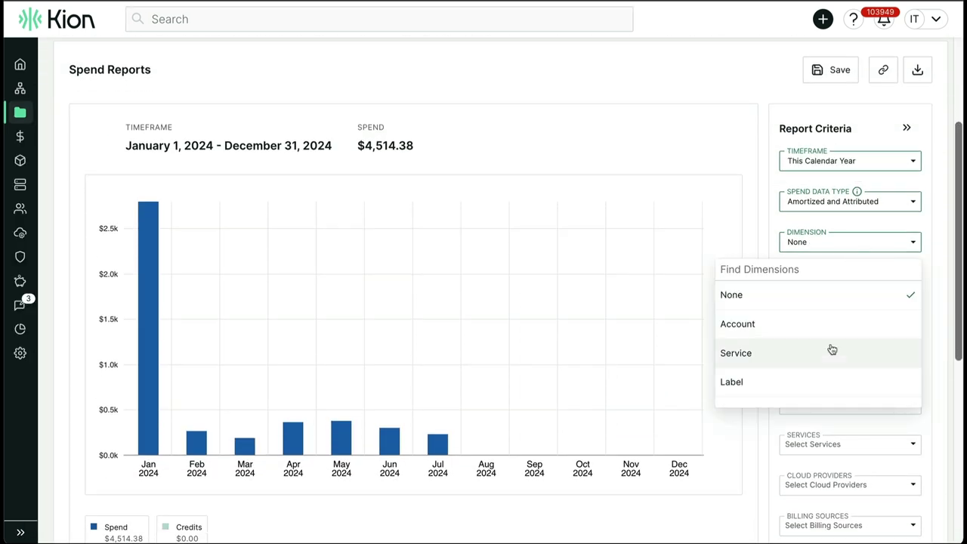
{"action": "left_click", "coordinate": [831, 348]}
{"action": "scroll", "coordinate": [918, 292], "scroll_direction": "down", "scroll_amount": 5}
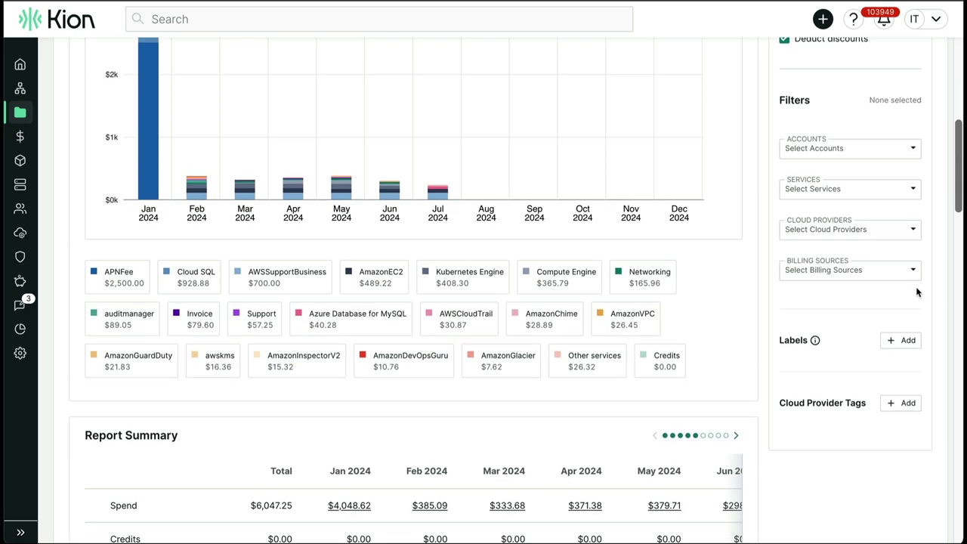
{"action": "scroll", "coordinate": [917, 292], "scroll_direction": "up", "scroll_amount": 4}
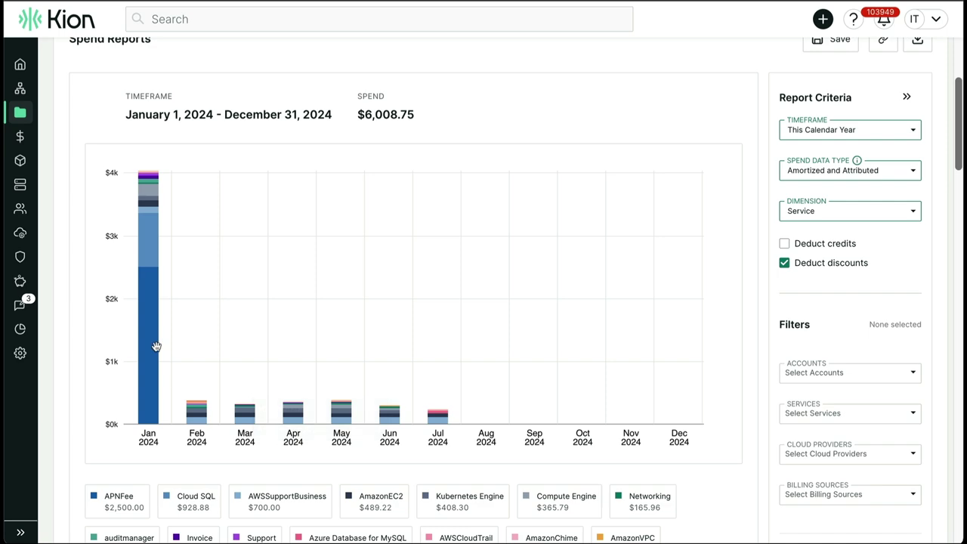
{"action": "scroll", "coordinate": [558, 349], "scroll_direction": "up", "scroll_amount": 3}
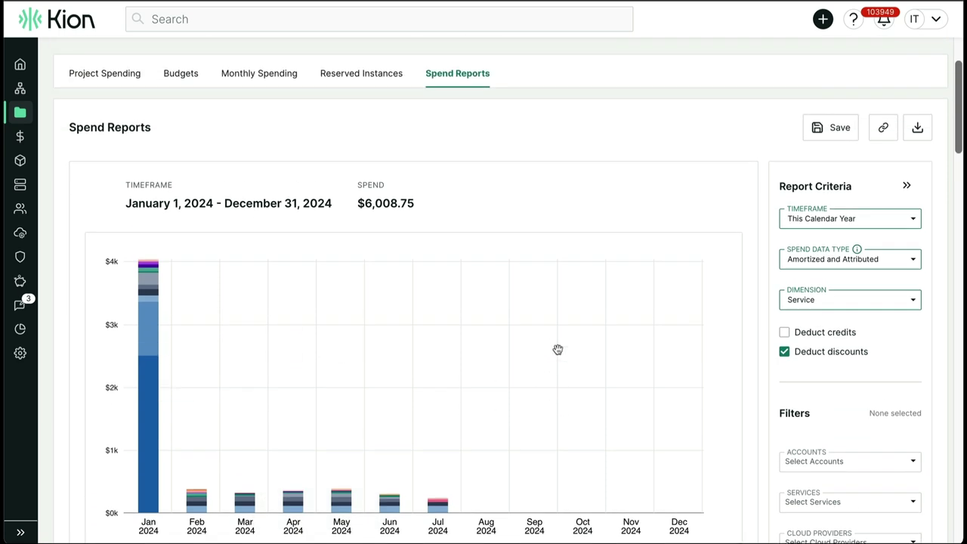
{"action": "scroll", "coordinate": [527, 297], "scroll_direction": "down", "scroll_amount": 4}
{"action": "scroll", "coordinate": [525, 293], "scroll_direction": "up", "scroll_amount": 1}
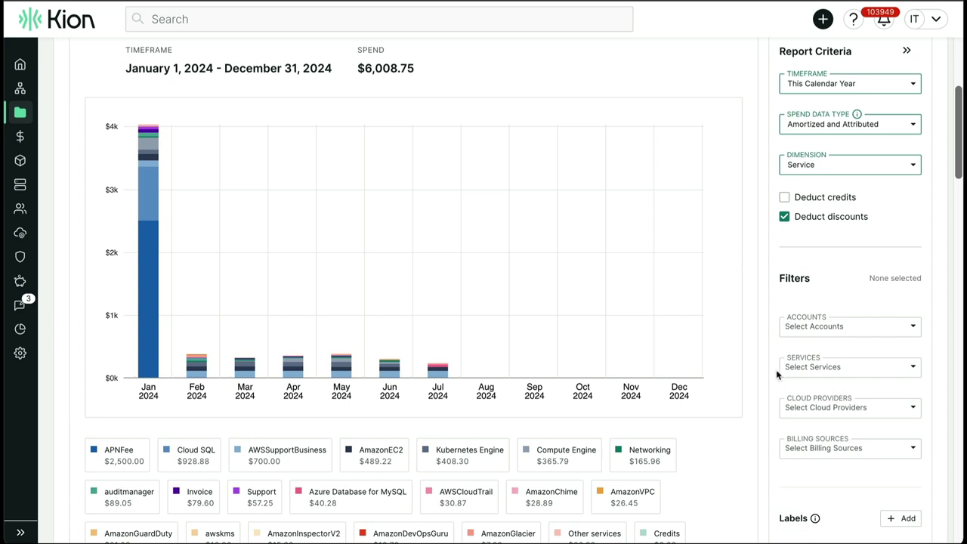
{"action": "scroll", "coordinate": [775, 369], "scroll_direction": "up", "scroll_amount": 3}
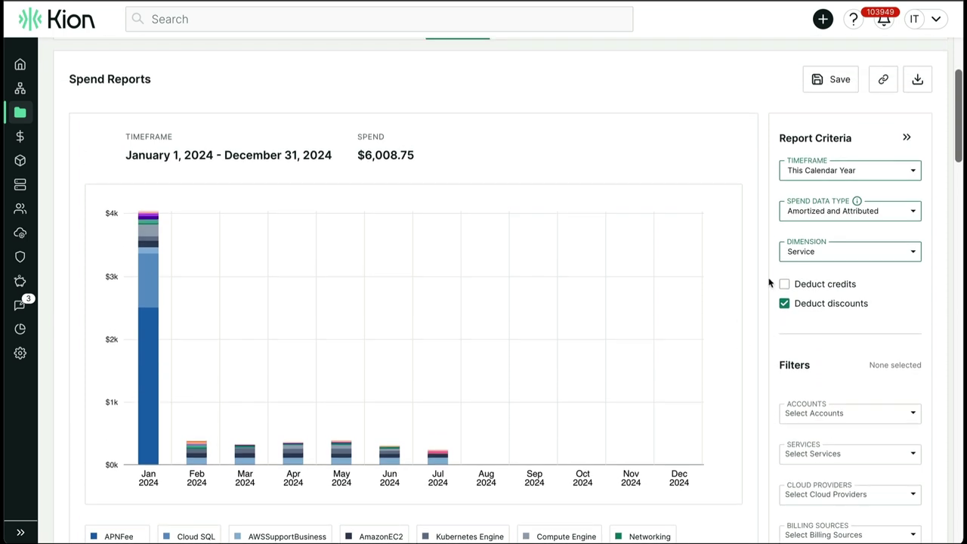
{"action": "mouse_move", "coordinate": [150, 249]}
Drill into January 2024 AmazonEC2 spend ($90.60) and view its per-resource cost data
{"action": "left_click", "coordinate": [150, 244]}
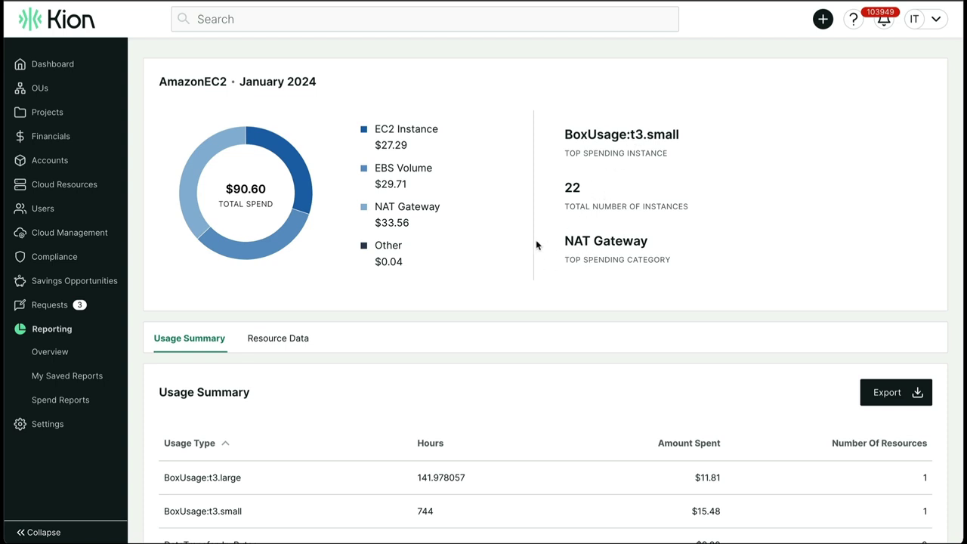
{"action": "scroll", "coordinate": [536, 242], "scroll_direction": "down", "scroll_amount": 3}
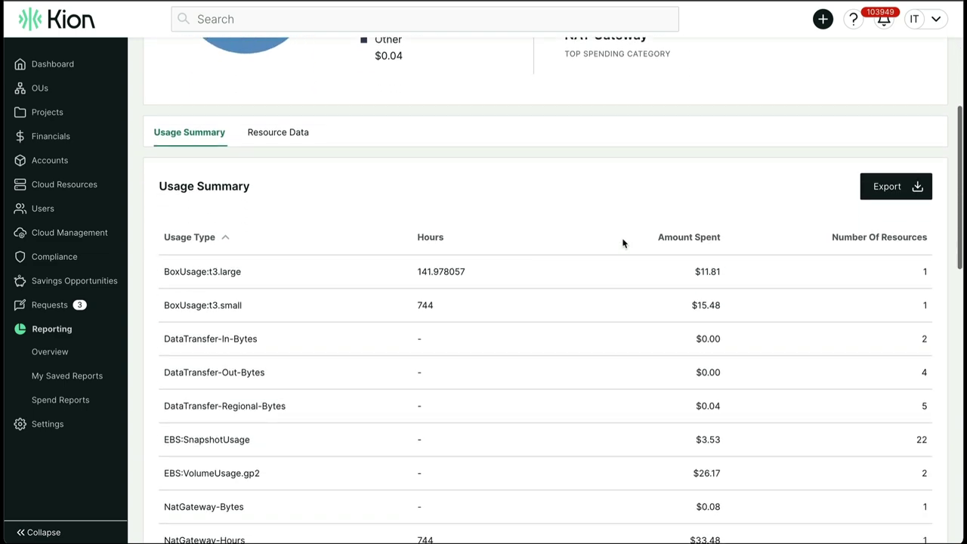
{"action": "left_click", "coordinate": [294, 135]}
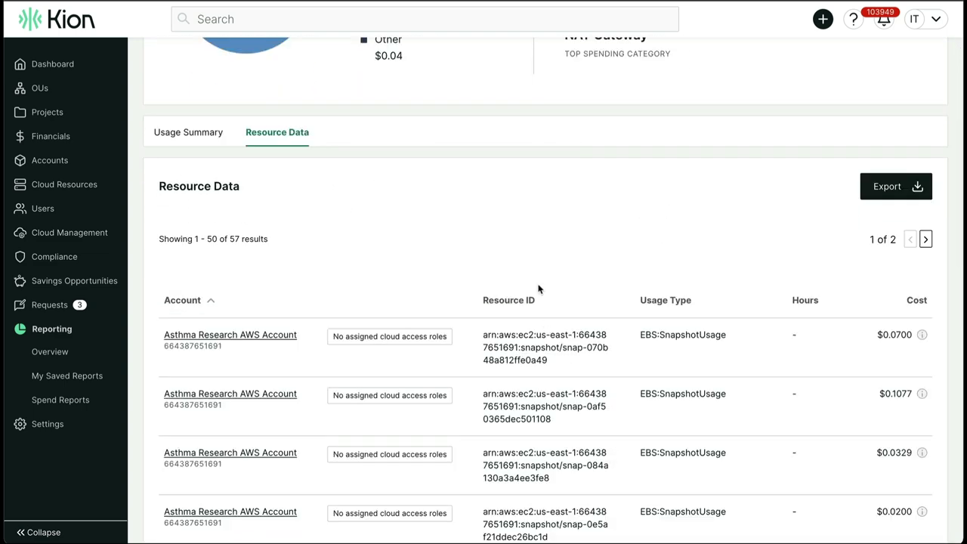
{"action": "scroll", "coordinate": [544, 236], "scroll_direction": "down", "scroll_amount": 1}
{"action": "scroll", "coordinate": [544, 237], "scroll_direction": "down", "scroll_amount": 2}
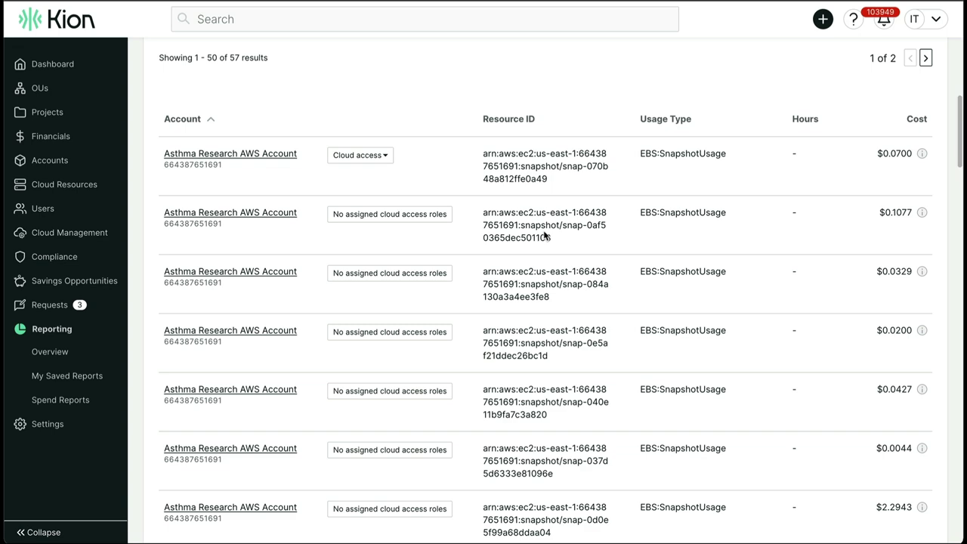
{"action": "scroll", "coordinate": [435, 61], "scroll_direction": "left", "scroll_amount": 5}
Show the Accounts tab listing the project's Azure, AWS, Google Cloud and OCI accounts with statuses
{"action": "left_click", "coordinate": [123, 134]}
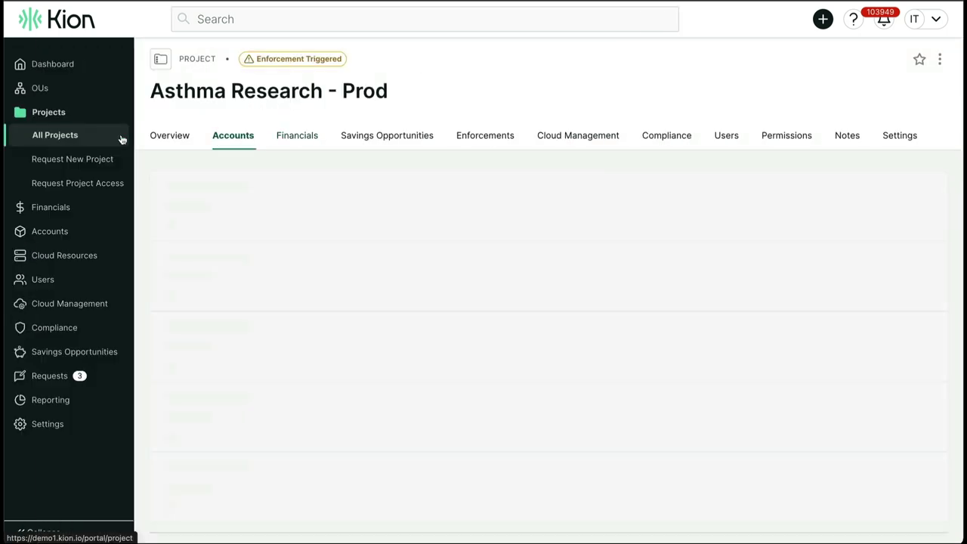
{"action": "scroll", "coordinate": [530, 270], "scroll_direction": "down", "scroll_amount": 2}
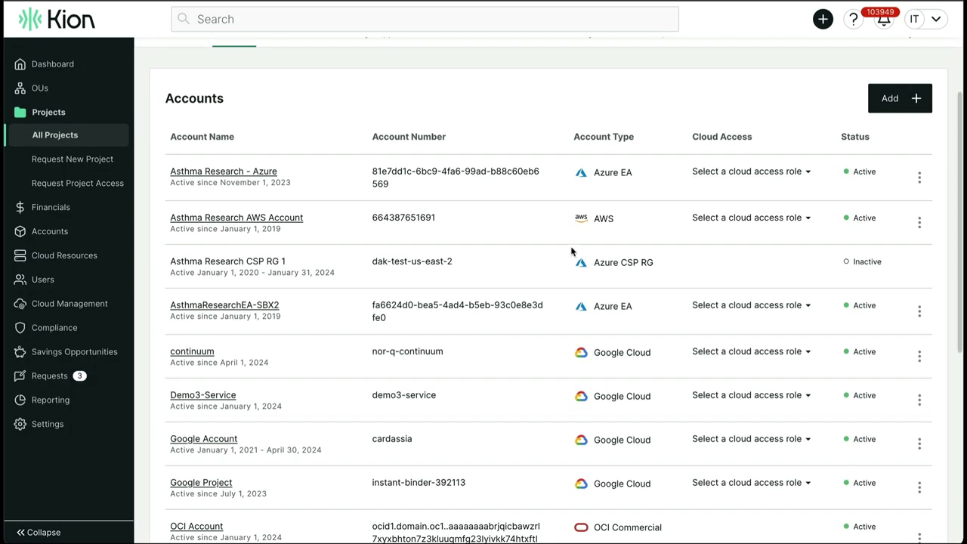
{"action": "scroll", "coordinate": [572, 252], "scroll_direction": "down", "scroll_amount": 1}
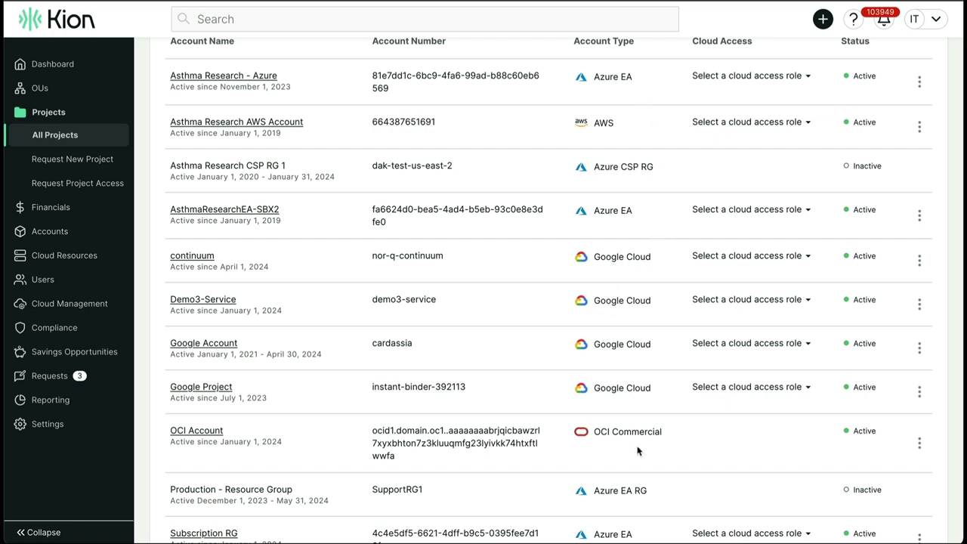
{"action": "scroll", "coordinate": [637, 451], "scroll_direction": "up", "scroll_amount": 3}
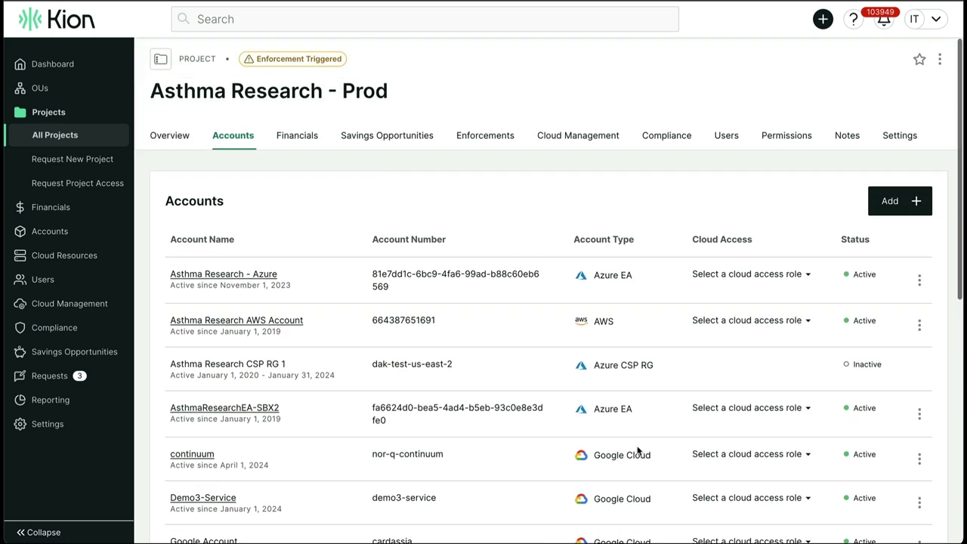
Review the project's Enforcements list, including spend triggers like Monthly spend > $500
{"action": "left_click", "coordinate": [485, 137]}
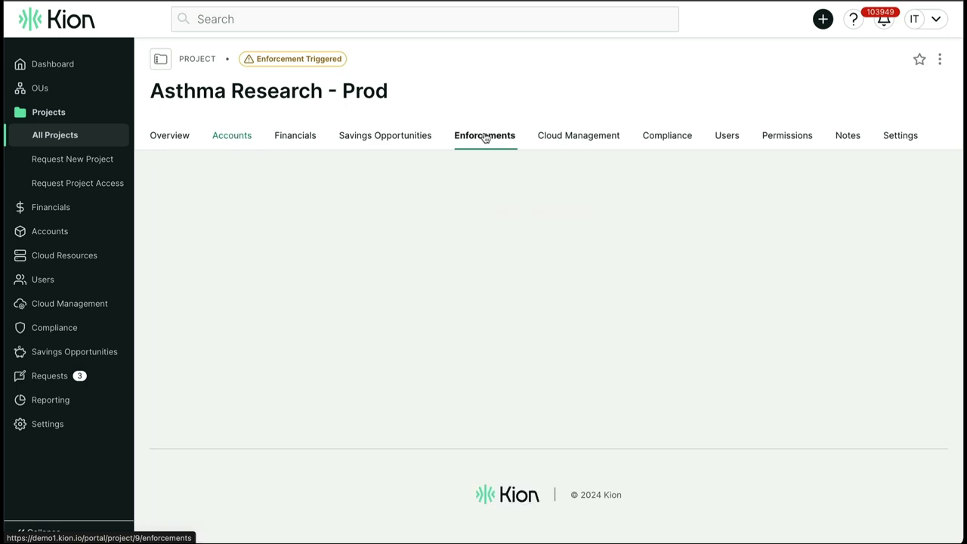
{"action": "scroll", "coordinate": [570, 251], "scroll_direction": "down", "scroll_amount": 1}
{"action": "scroll", "coordinate": [570, 252], "scroll_direction": "down", "scroll_amount": 1}
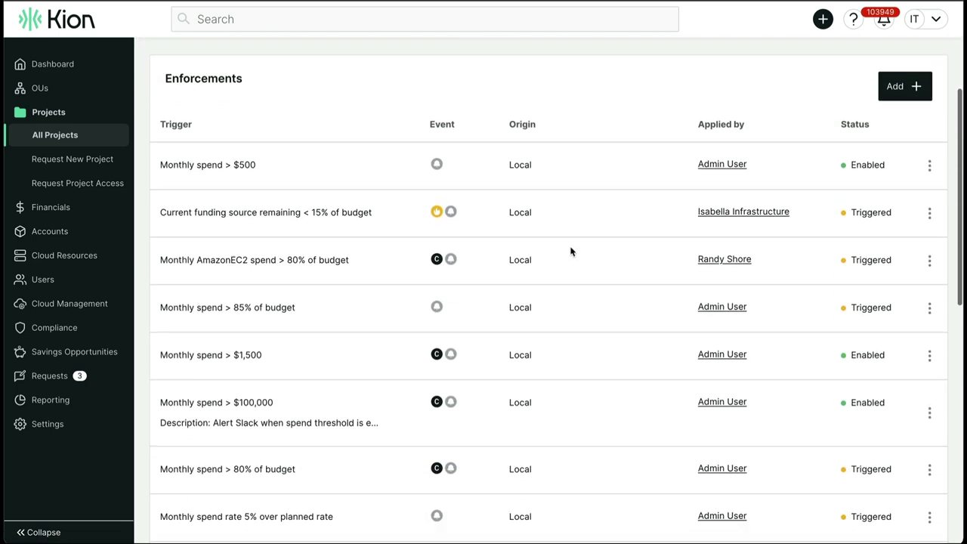
{"action": "scroll", "coordinate": [570, 252], "scroll_direction": "down", "scroll_amount": 1}
{"action": "scroll", "coordinate": [570, 252], "scroll_direction": "down", "scroll_amount": 1}
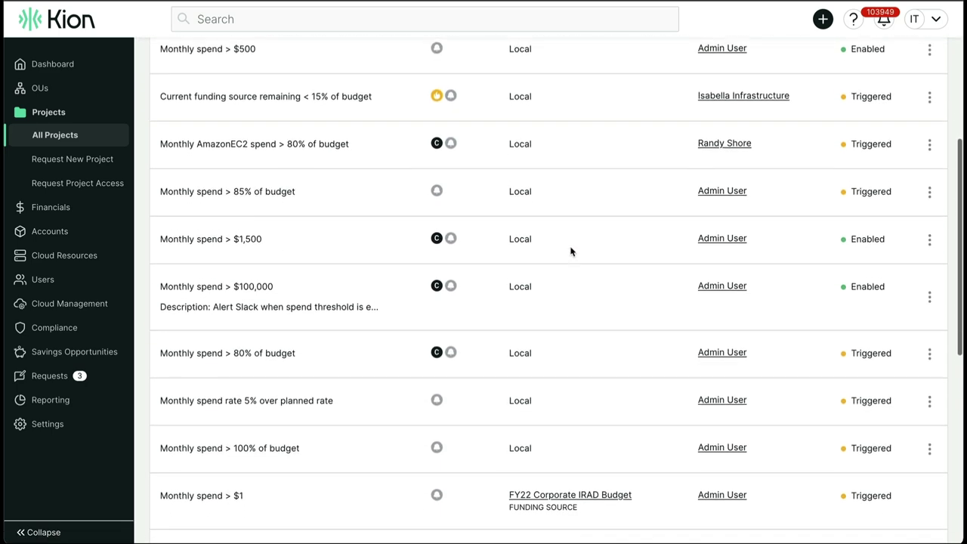
{"action": "scroll", "coordinate": [571, 252], "scroll_direction": "up", "scroll_amount": 2}
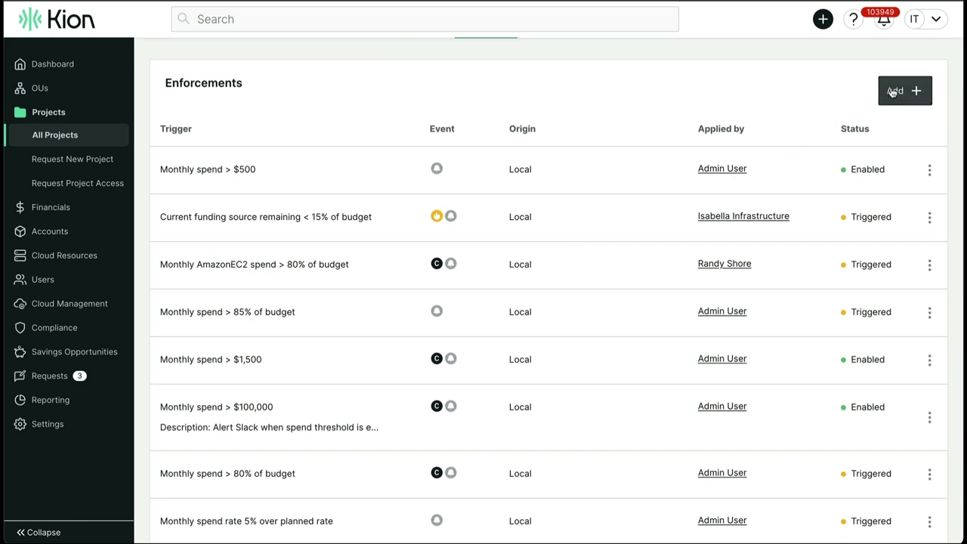
Draft a new project-based enforcement with a Monthly trigger, checking notification recipients and the overburn toggle
{"action": "left_click", "coordinate": [892, 91]}
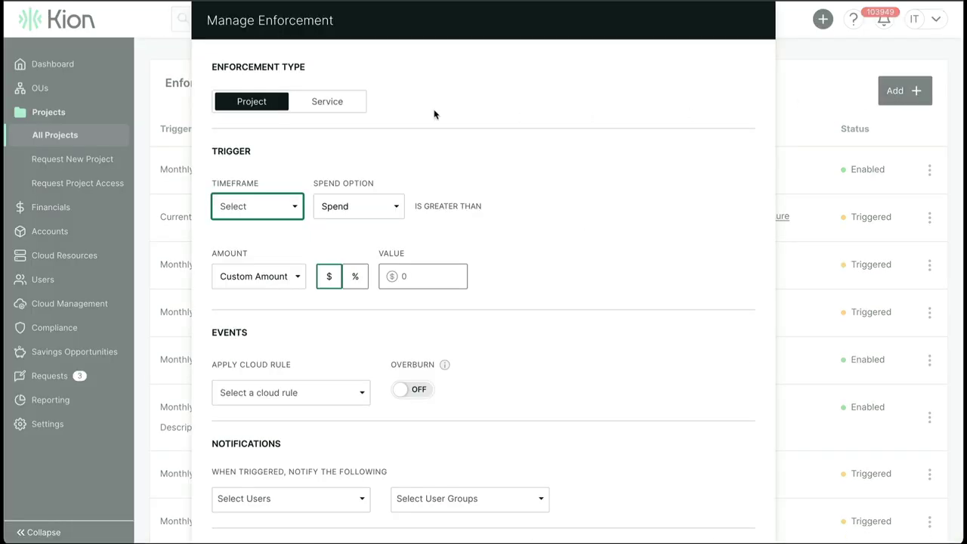
{"action": "left_click", "coordinate": [326, 106]}
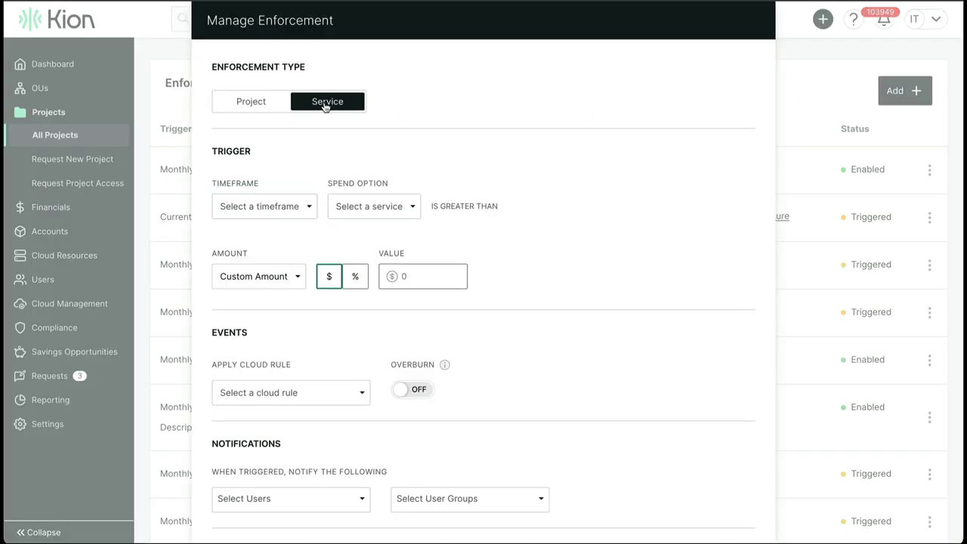
{"action": "left_click", "coordinate": [257, 104]}
{"action": "left_click", "coordinate": [280, 215]}
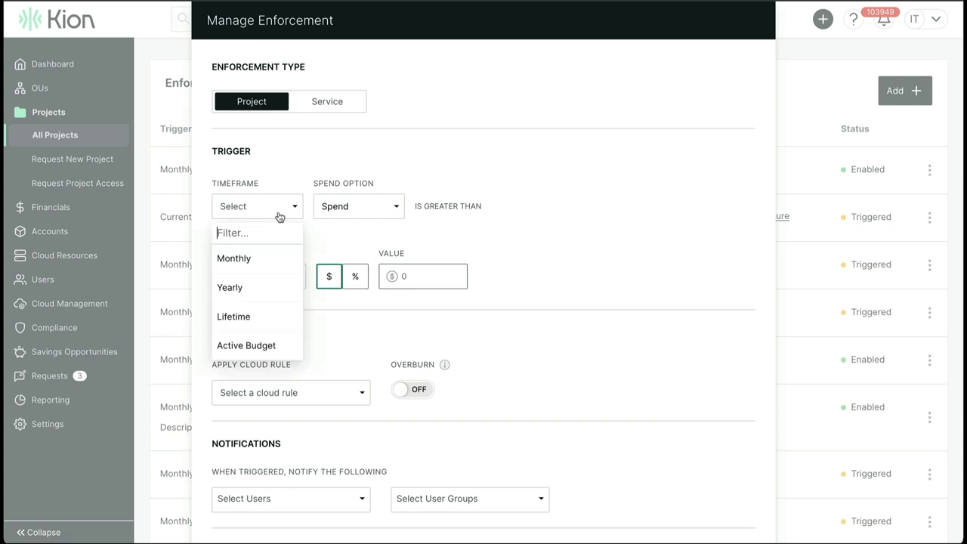
{"action": "left_click", "coordinate": [275, 261]}
{"action": "scroll", "coordinate": [325, 235], "scroll_direction": "down", "scroll_amount": 3}
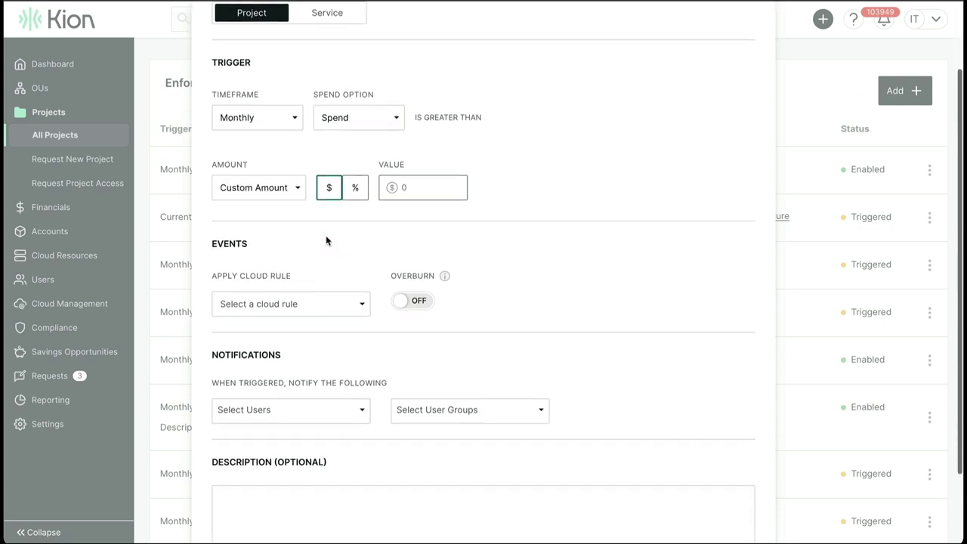
{"action": "left_click", "coordinate": [360, 346]}
{"action": "left_click", "coordinate": [454, 343]}
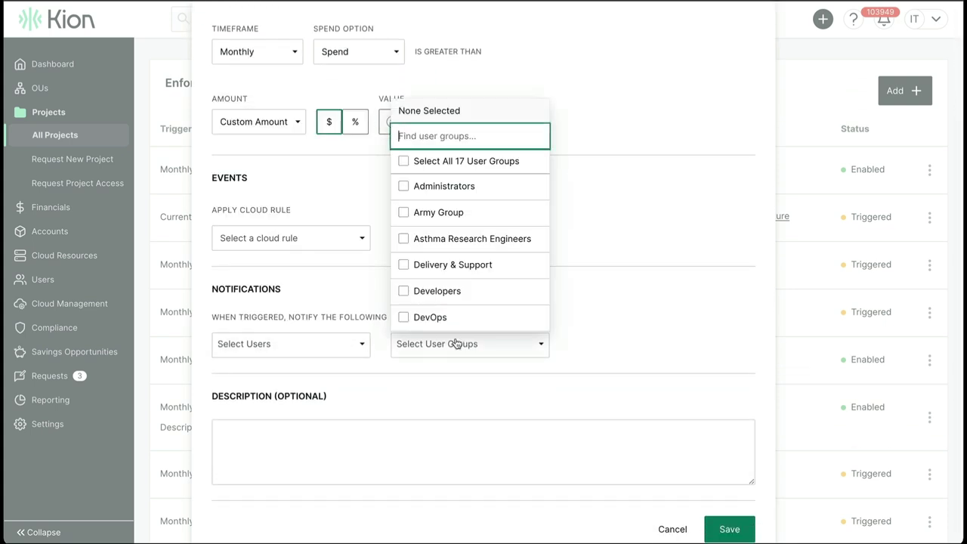
{"action": "left_click", "coordinate": [651, 317]}
{"action": "scroll", "coordinate": [488, 300], "scroll_direction": "up", "scroll_amount": 3}
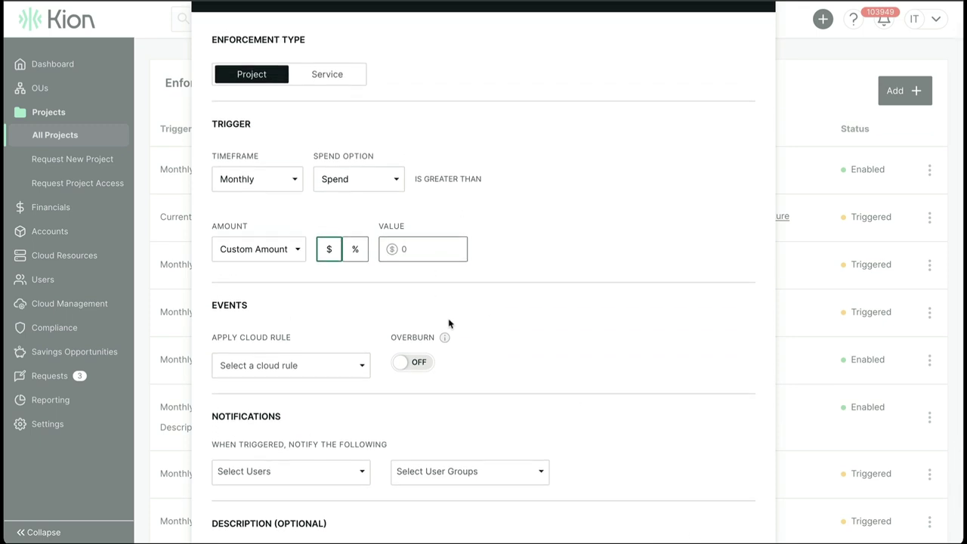
{"action": "left_click", "coordinate": [412, 365]}
{"action": "left_click", "coordinate": [412, 366]}
Browse the available cloud rules, then cancel the unsaved enforcement and scroll the Enforcements list
{"action": "left_click", "coordinate": [288, 366]}
{"action": "scroll", "coordinate": [287, 365], "scroll_direction": "down", "scroll_amount": 2}
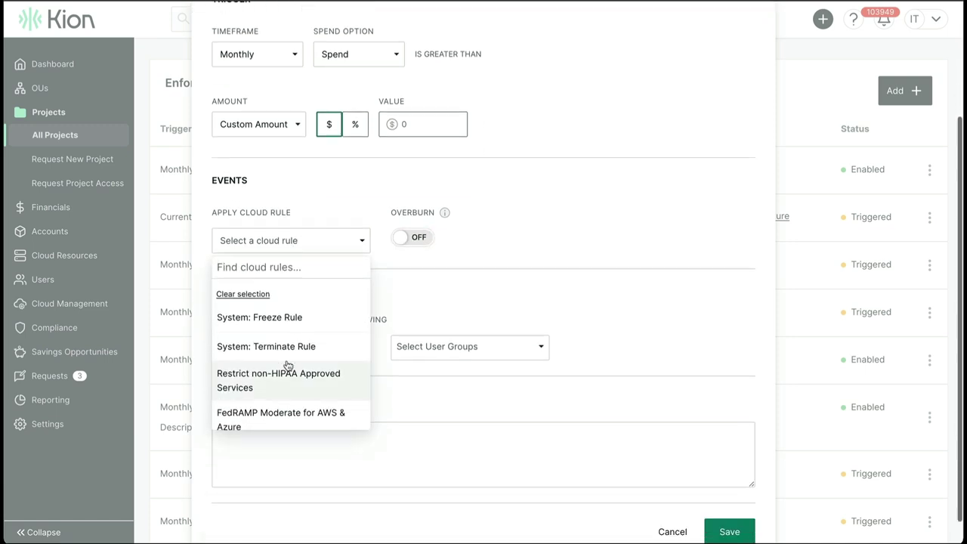
{"action": "scroll", "coordinate": [302, 344], "scroll_direction": "down", "scroll_amount": 5}
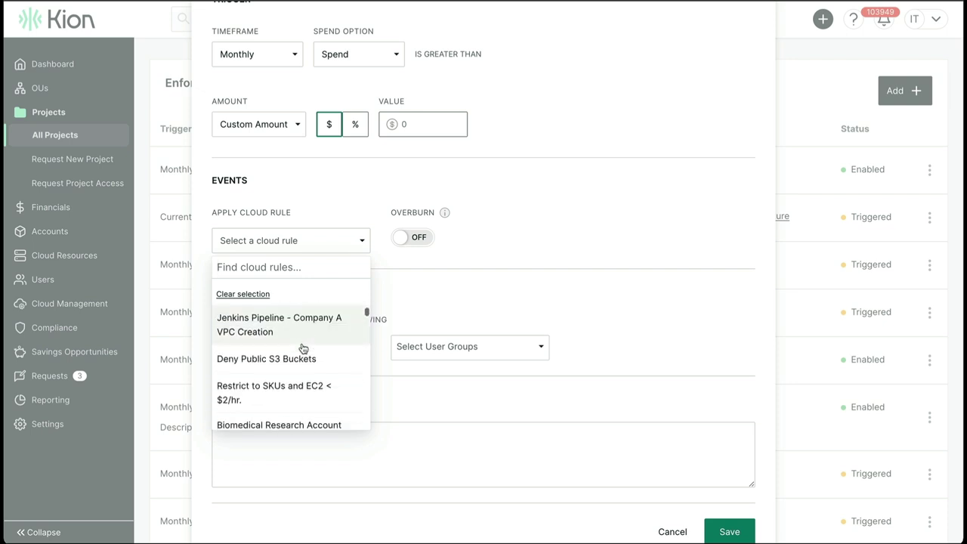
{"action": "scroll", "coordinate": [302, 347], "scroll_direction": "down", "scroll_amount": 5}
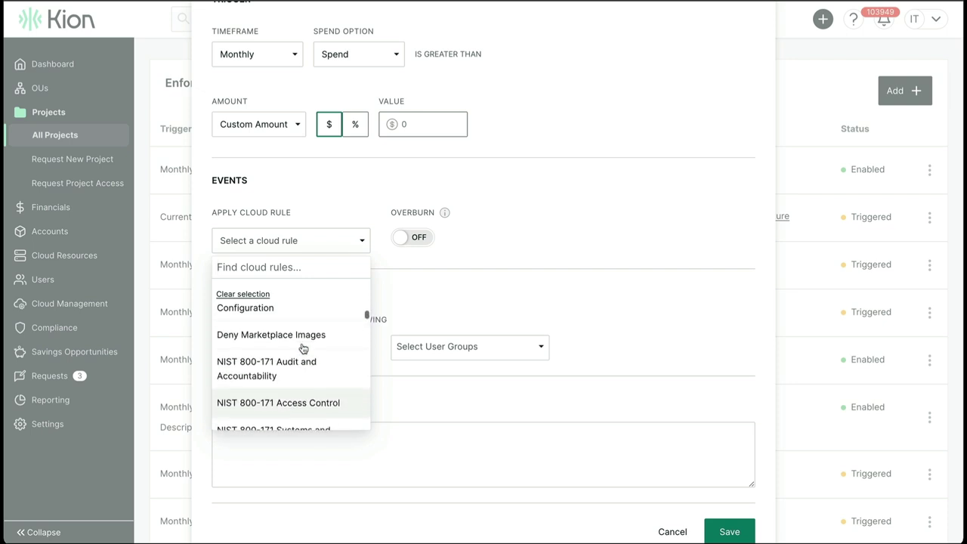
{"action": "scroll", "coordinate": [302, 346], "scroll_direction": "up", "scroll_amount": 10}
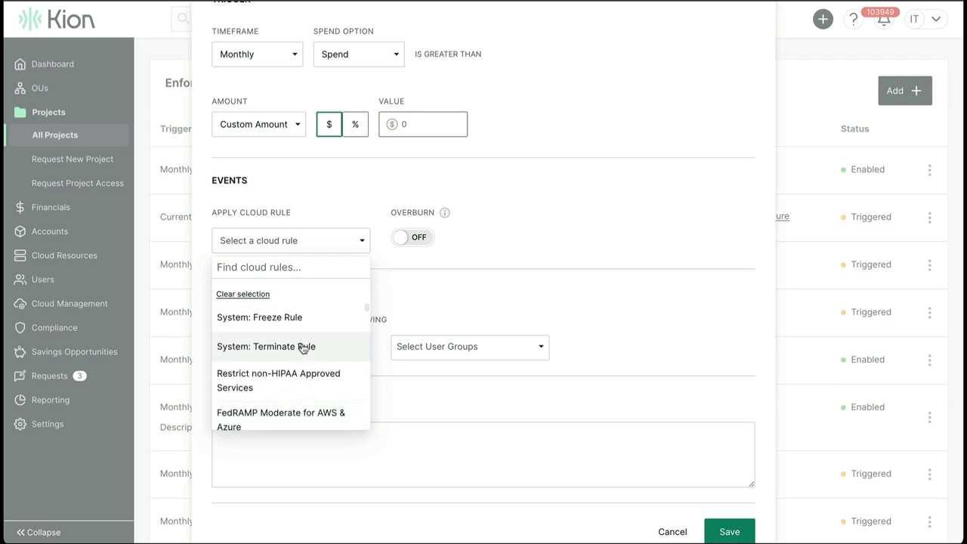
{"action": "left_click", "coordinate": [423, 290]}
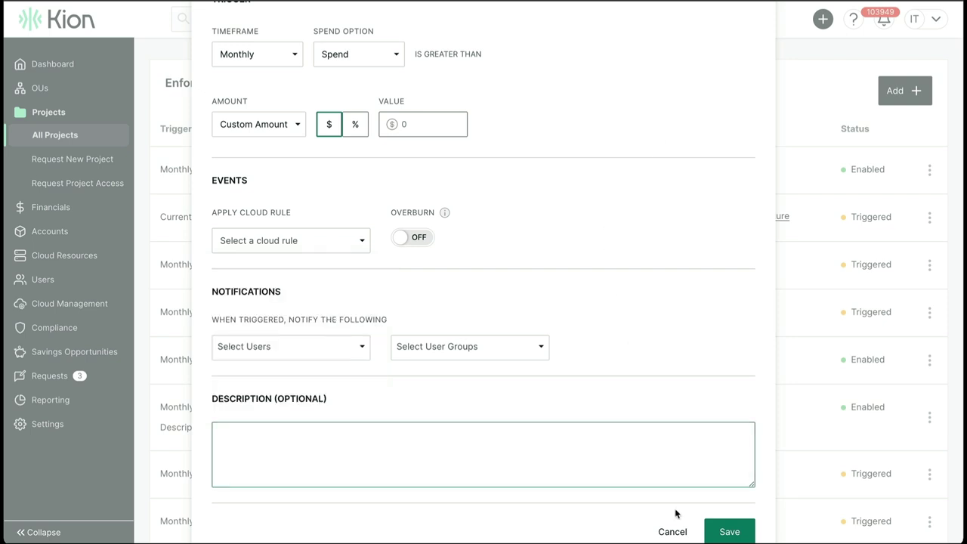
{"action": "left_click", "coordinate": [674, 532]}
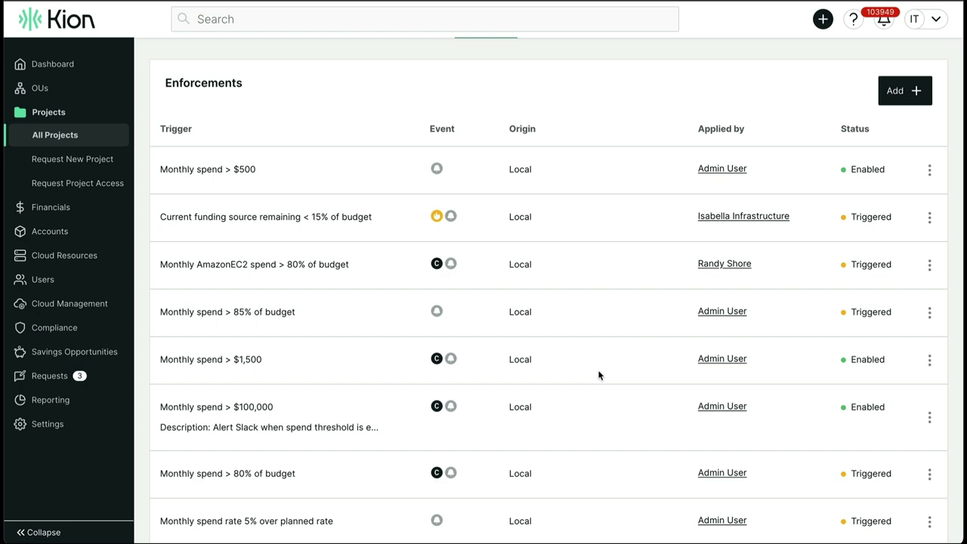
{"action": "scroll", "coordinate": [552, 393], "scroll_direction": "down", "scroll_amount": 5}
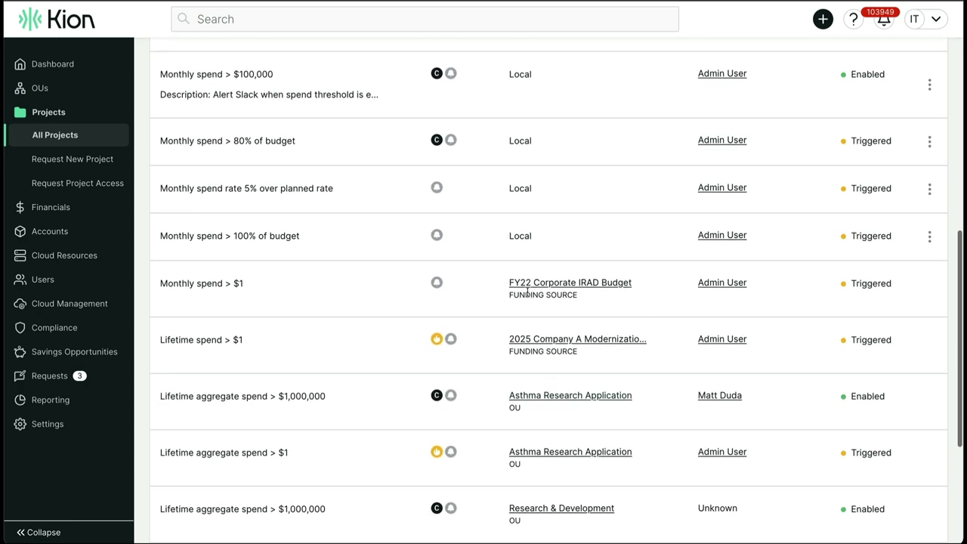
{"action": "scroll", "coordinate": [543, 444], "scroll_direction": "down", "scroll_amount": 3}
{"action": "scroll", "coordinate": [541, 302], "scroll_direction": "up", "scroll_amount": 9}
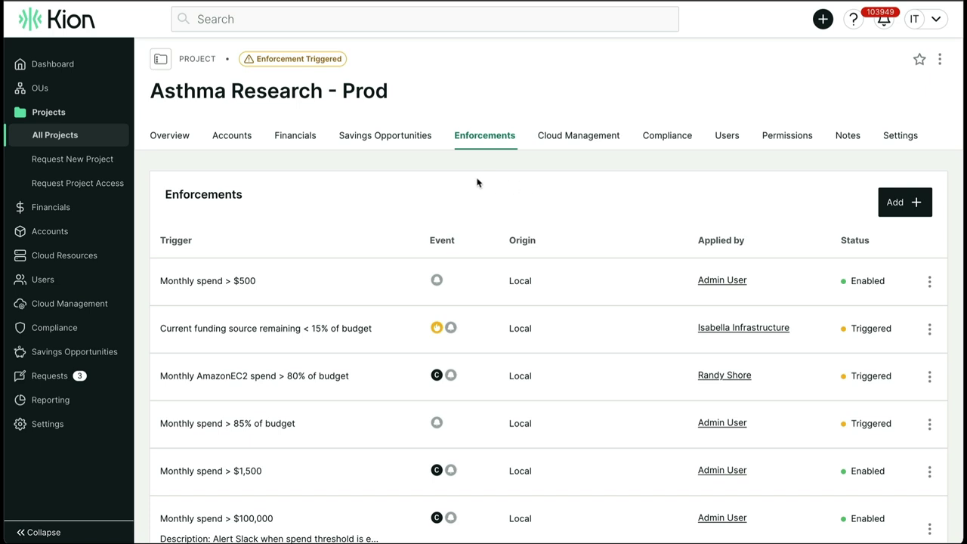
Show the project's savings opportunities summary in annual figures
{"action": "left_click", "coordinate": [386, 136]}
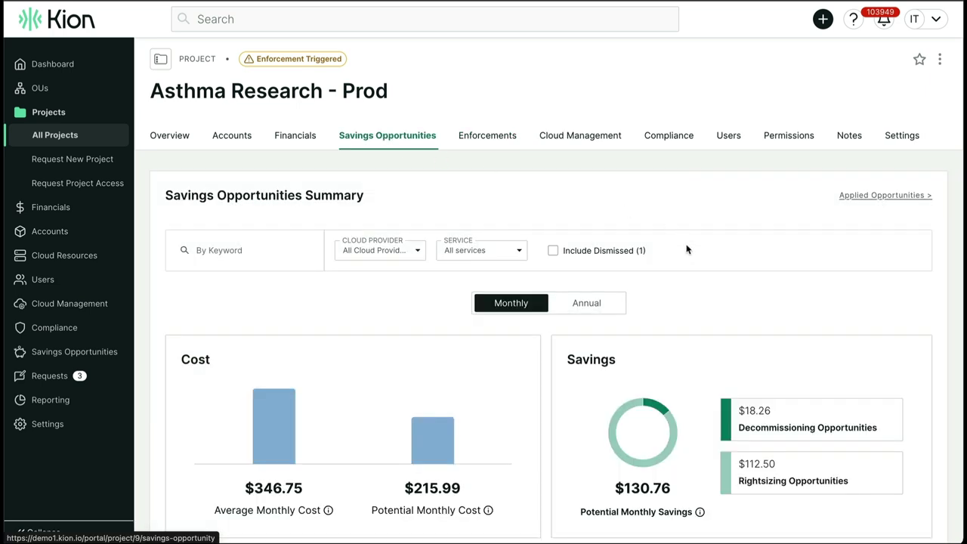
{"action": "left_click", "coordinate": [604, 302]}
{"action": "scroll", "coordinate": [546, 346], "scroll_direction": "down", "scroll_amount": 3}
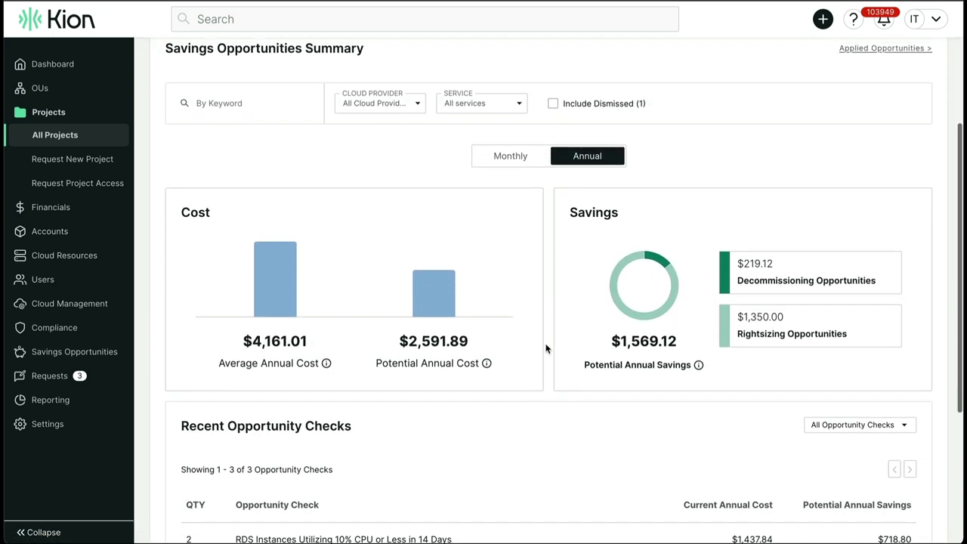
{"action": "scroll", "coordinate": [546, 348], "scroll_direction": "down", "scroll_amount": 3}
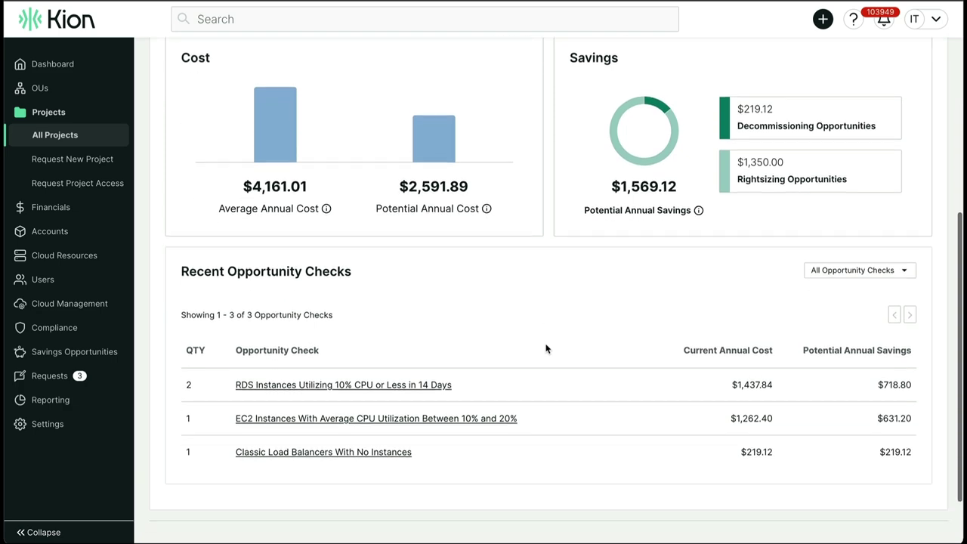
{"action": "scroll", "coordinate": [546, 349], "scroll_direction": "up", "scroll_amount": 2}
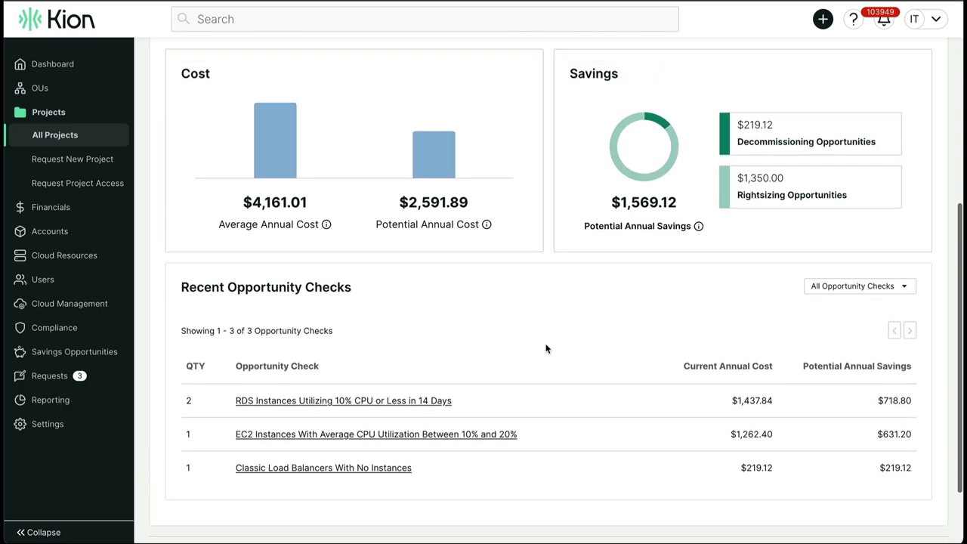
{"action": "scroll", "coordinate": [546, 349], "scroll_direction": "up", "scroll_amount": 2}
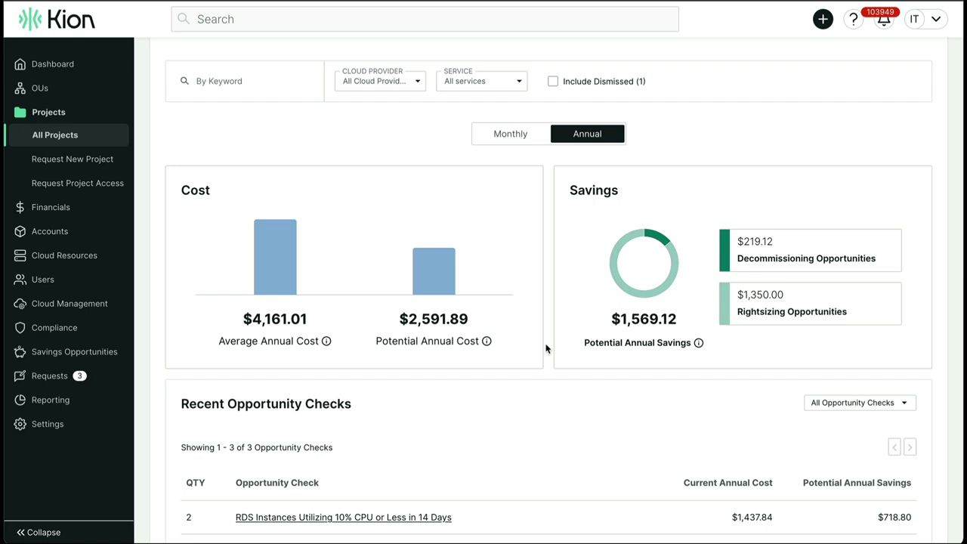
{"action": "scroll", "coordinate": [546, 347], "scroll_direction": "down", "scroll_amount": 3}
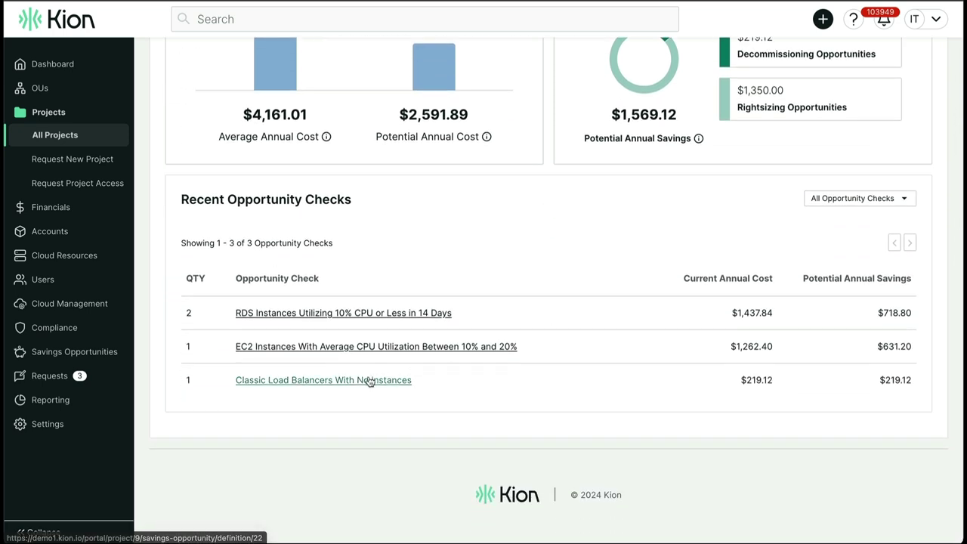
View the gitlab load balancer's details under Classic Load Balancers With No Instances, checking Actions and Cloud access
{"action": "left_click", "coordinate": [369, 380]}
{"action": "scroll", "coordinate": [624, 382], "scroll_direction": "down", "scroll_amount": 5}
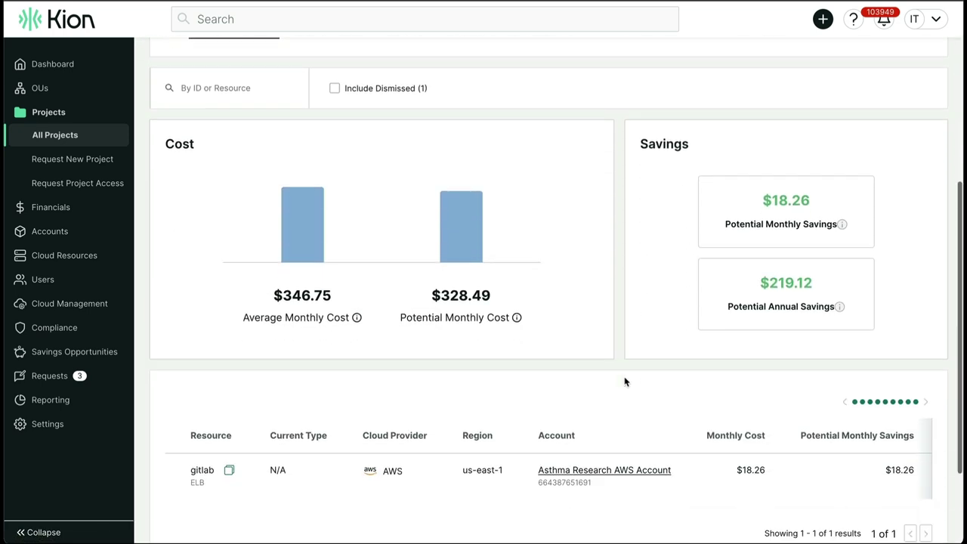
{"action": "left_click", "coordinate": [902, 358]}
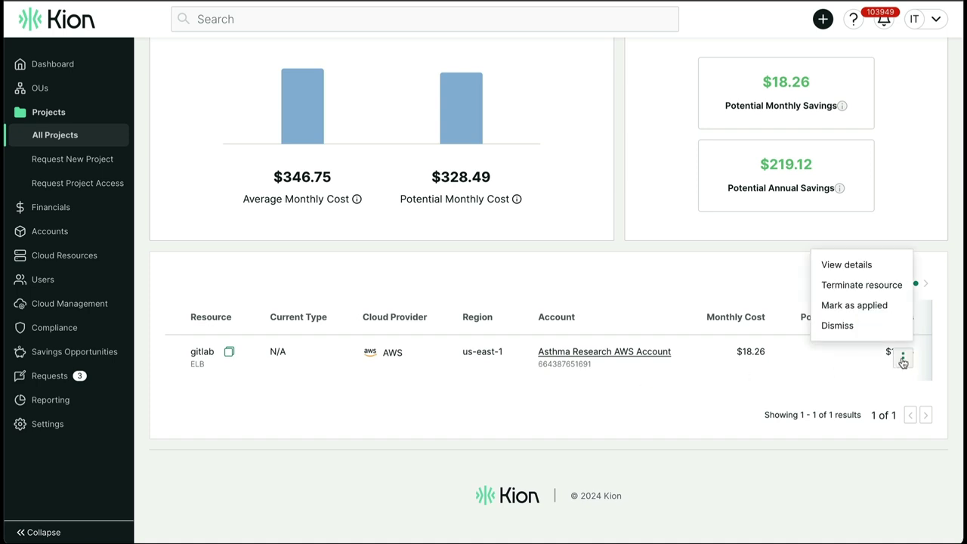
{"action": "left_click", "coordinate": [842, 266]}
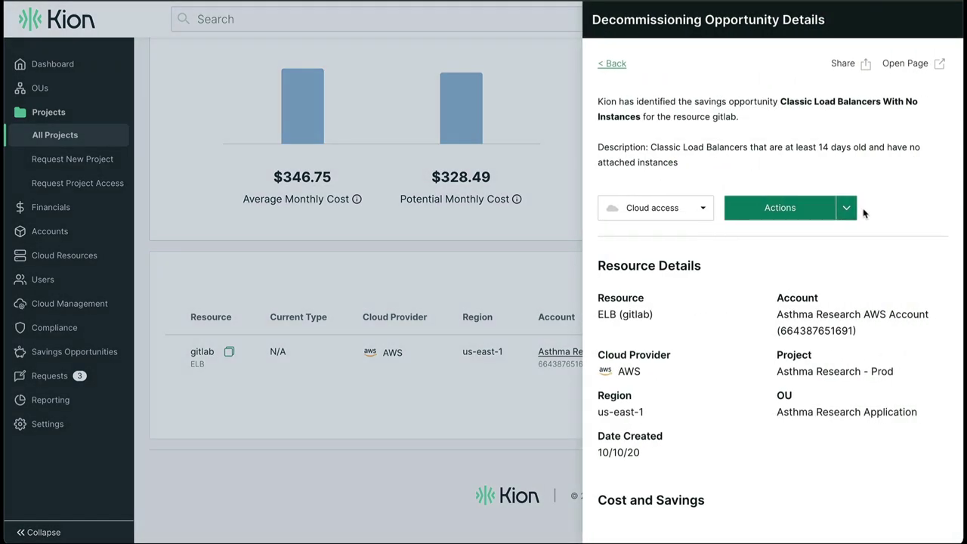
{"action": "left_click", "coordinate": [846, 208]}
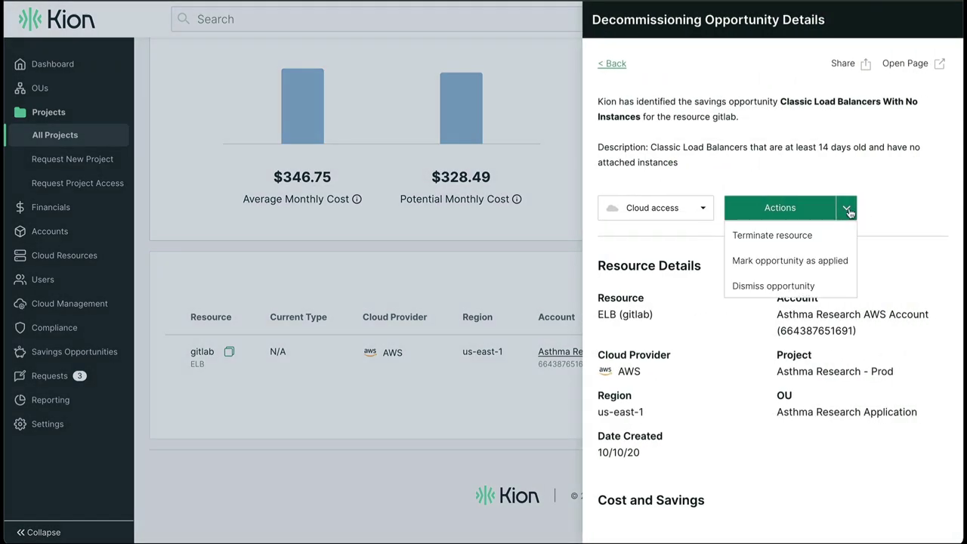
{"action": "left_click", "coordinate": [691, 210]}
{"action": "left_click", "coordinate": [698, 167]}
{"action": "scroll", "coordinate": [725, 287], "scroll_direction": "down", "scroll_amount": 3}
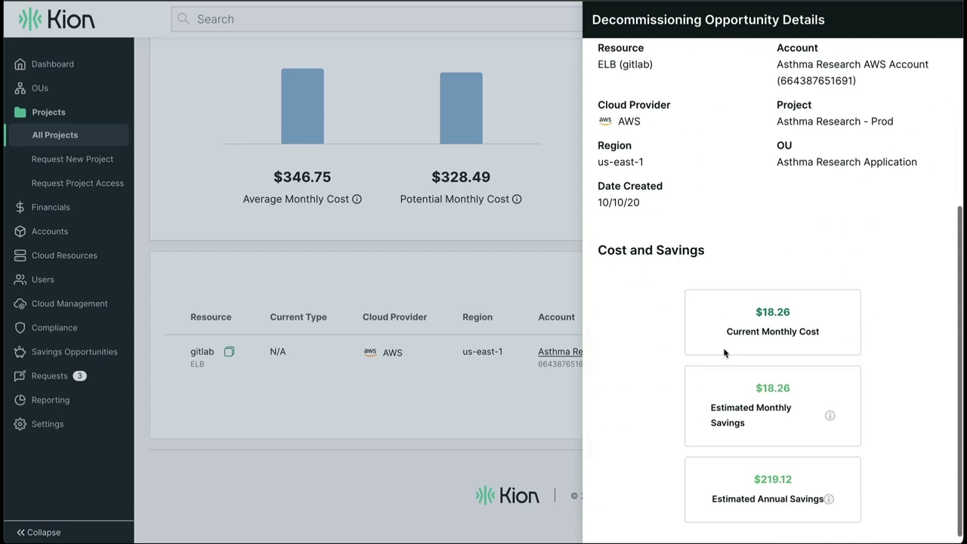
{"action": "scroll", "coordinate": [727, 407], "scroll_direction": "up", "scroll_amount": 3}
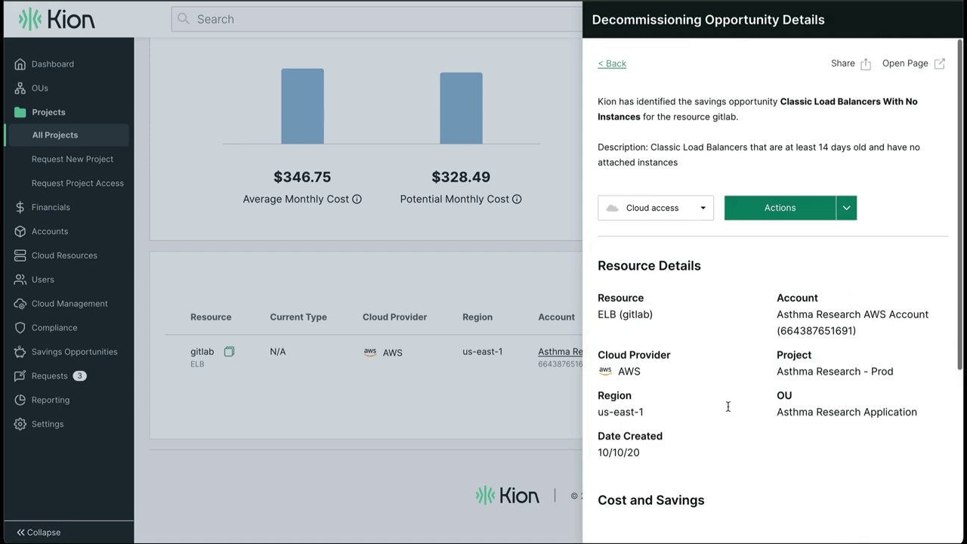
{"action": "left_click", "coordinate": [613, 63]}
{"action": "scroll", "coordinate": [497, 214], "scroll_direction": "up", "scroll_amount": 5}
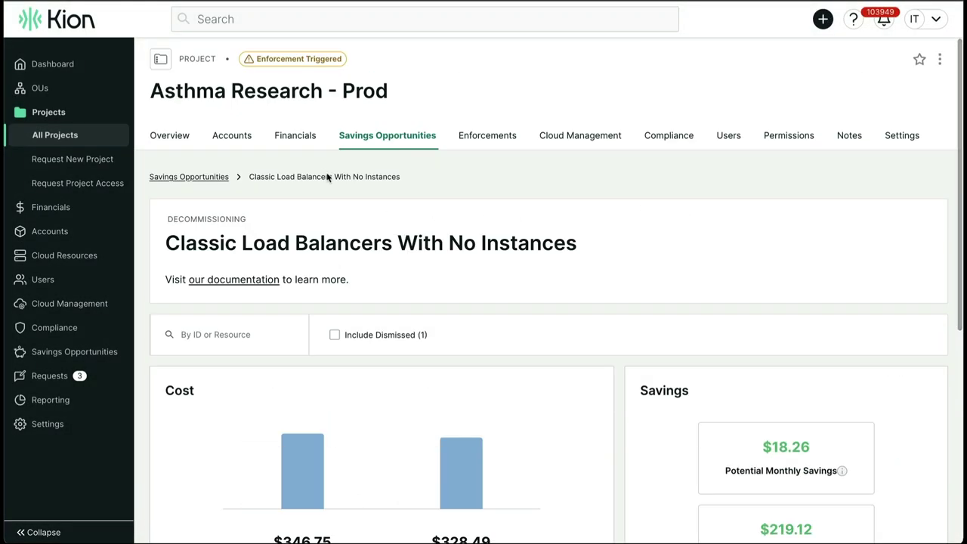
{"action": "left_click", "coordinate": [200, 177]}
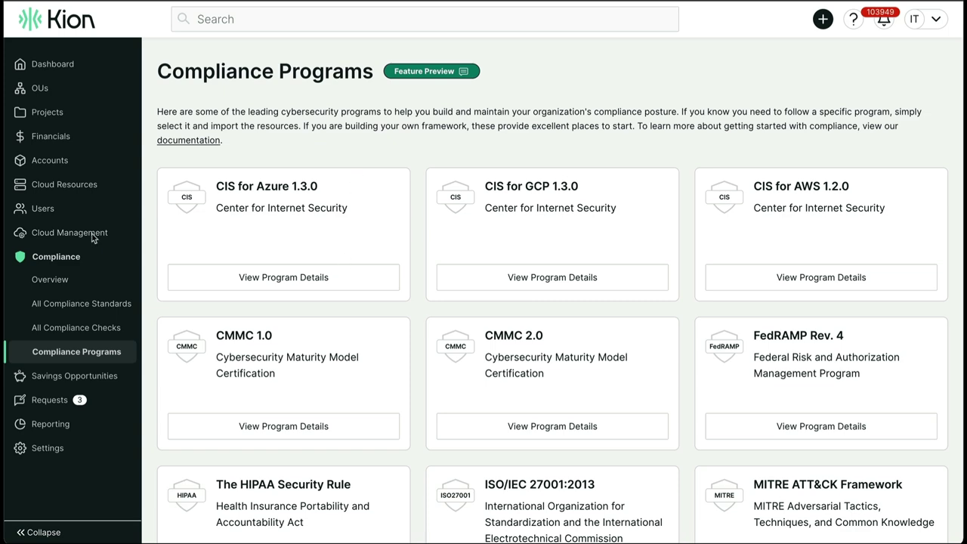
Look over the Compliance Overview page
{"action": "left_click", "coordinate": [65, 279]}
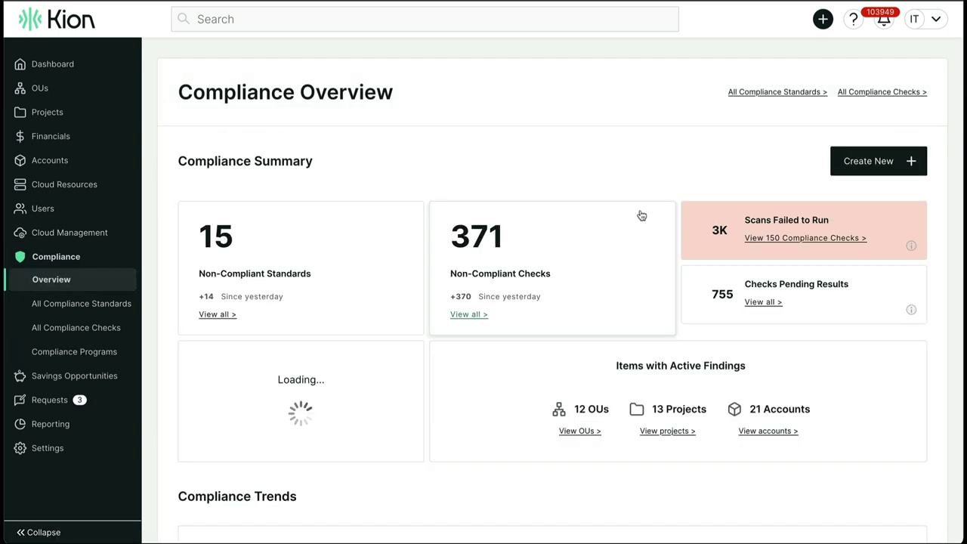
{"action": "scroll", "coordinate": [559, 368], "scroll_direction": "down", "scroll_amount": 3}
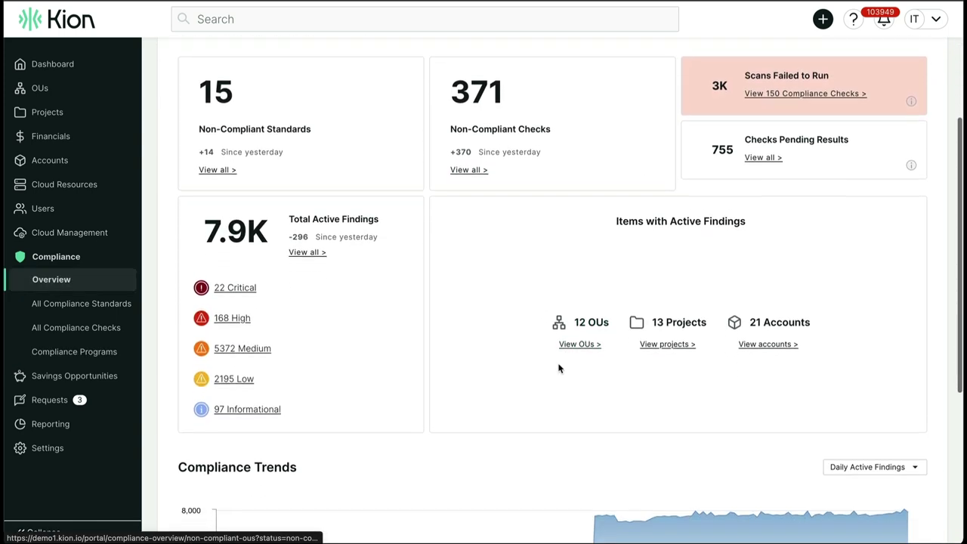
{"action": "scroll", "coordinate": [559, 368], "scroll_direction": "down", "scroll_amount": 3}
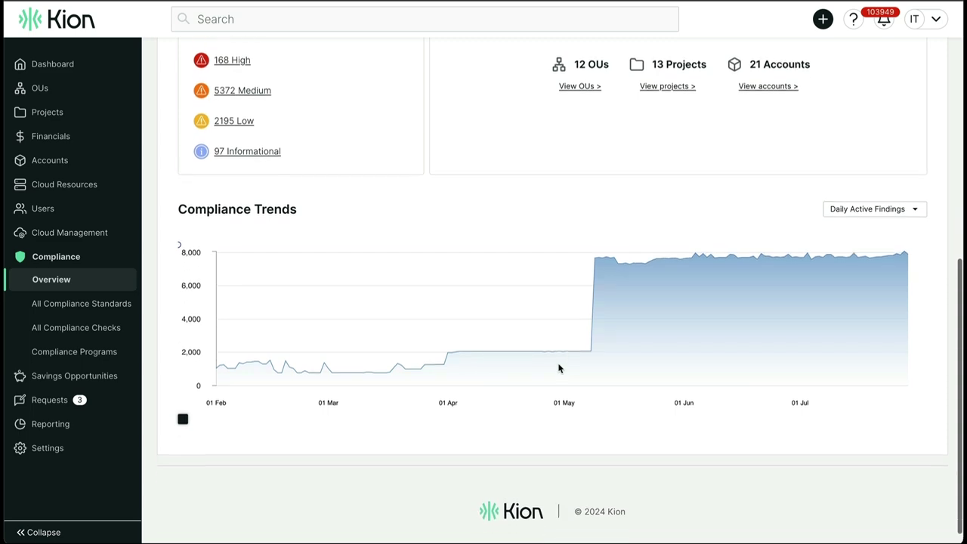
{"action": "scroll", "coordinate": [559, 368], "scroll_direction": "up", "scroll_amount": 3}
{"action": "scroll", "coordinate": [559, 368], "scroll_direction": "up", "scroll_amount": 3}
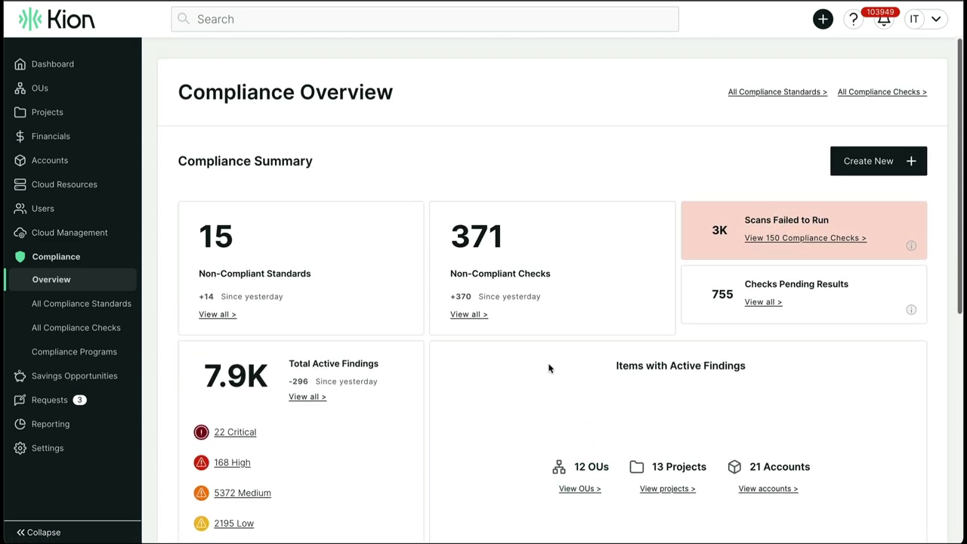
Browse the Compliance Programs catalogue, such as CIS for Azure 1.3.0, CMMC 2.0 and HIPAA
{"action": "left_click", "coordinate": [113, 351]}
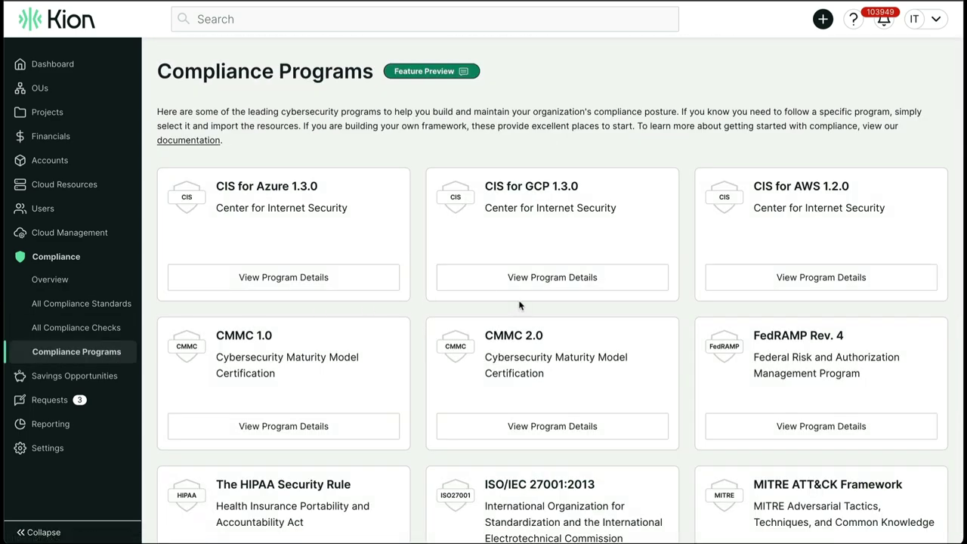
{"action": "scroll", "coordinate": [519, 306], "scroll_direction": "down", "scroll_amount": 5}
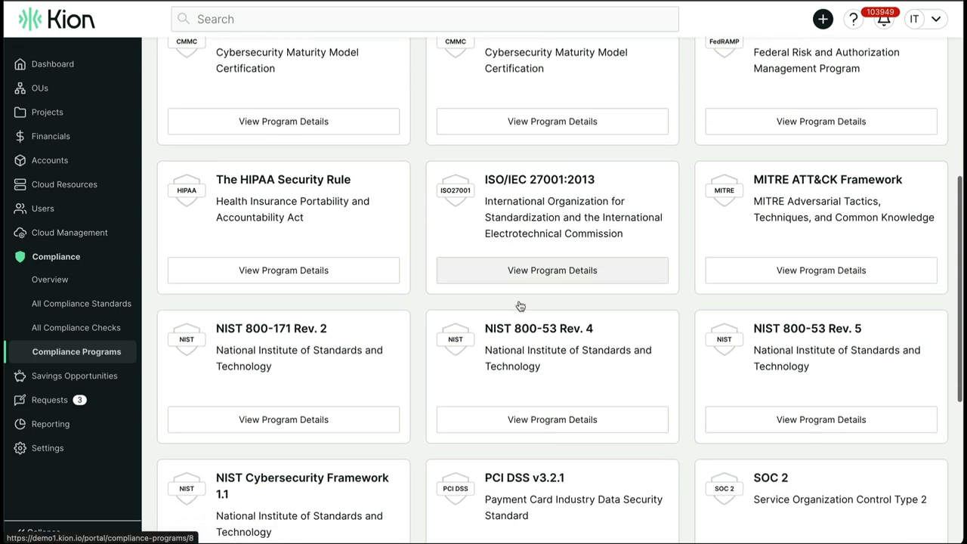
{"action": "scroll", "coordinate": [519, 305], "scroll_direction": "down", "scroll_amount": 5}
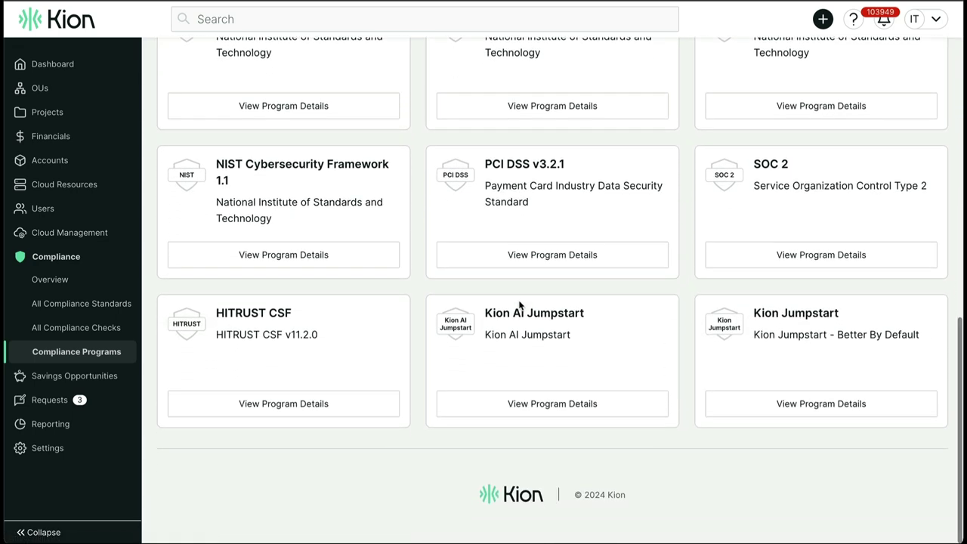
{"action": "scroll", "coordinate": [519, 305], "scroll_direction": "up", "scroll_amount": 10}
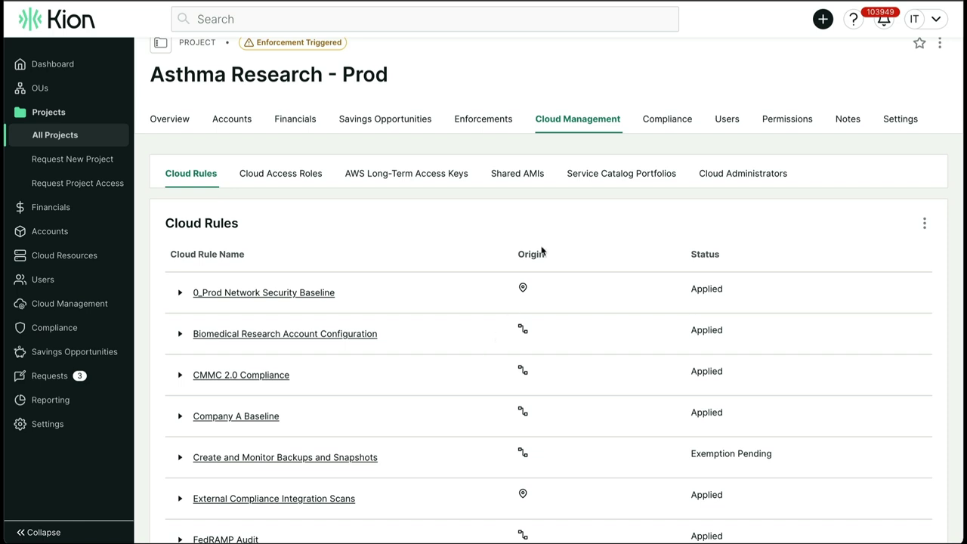
Show the Asthma Research - Prod Cloud Access Roles list: 14 of my roles, 41 total
{"action": "scroll", "coordinate": [539, 237], "scroll_direction": "up", "scroll_amount": 1}
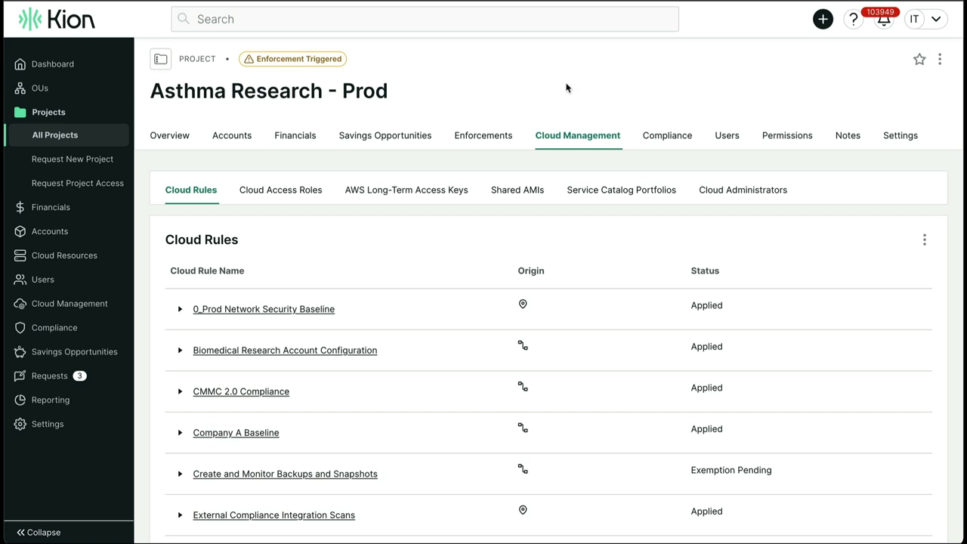
{"action": "scroll", "coordinate": [551, 312], "scroll_direction": "down", "scroll_amount": 3}
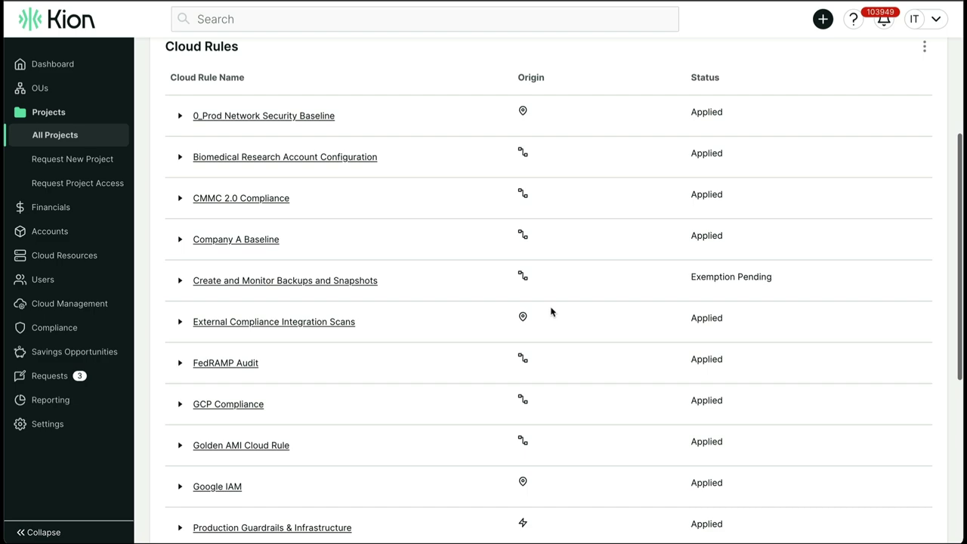
{"action": "scroll", "coordinate": [551, 311], "scroll_direction": "down", "scroll_amount": 4}
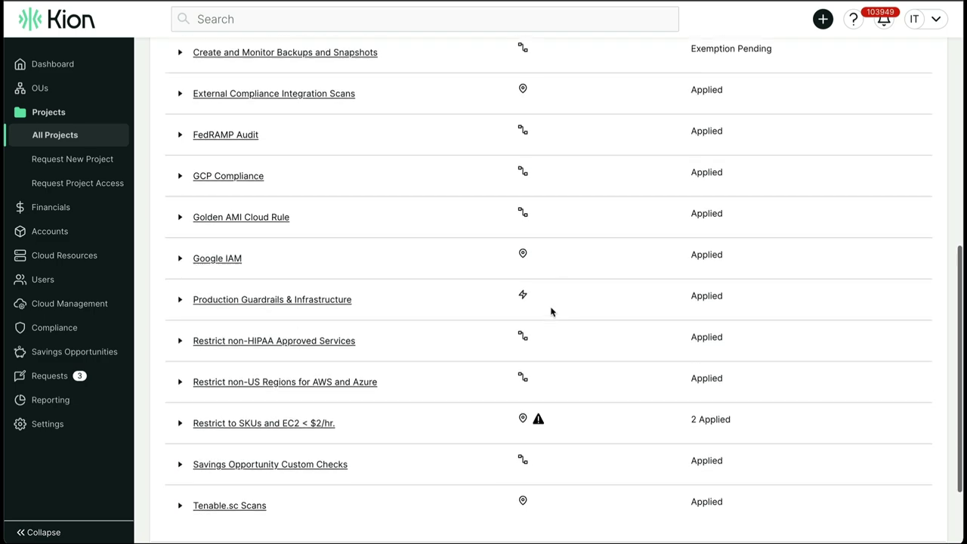
{"action": "scroll", "coordinate": [550, 310], "scroll_direction": "up", "scroll_amount": 7}
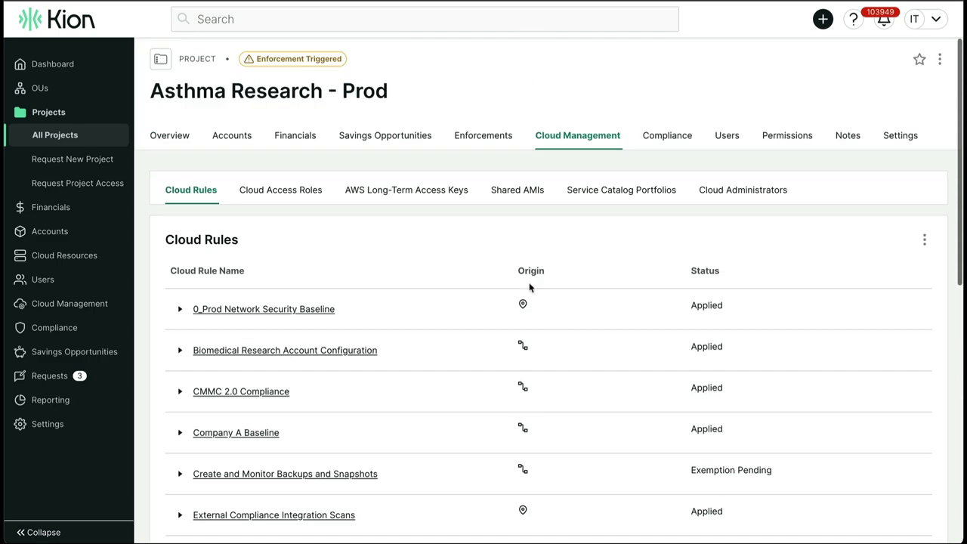
{"action": "left_click", "coordinate": [293, 196]}
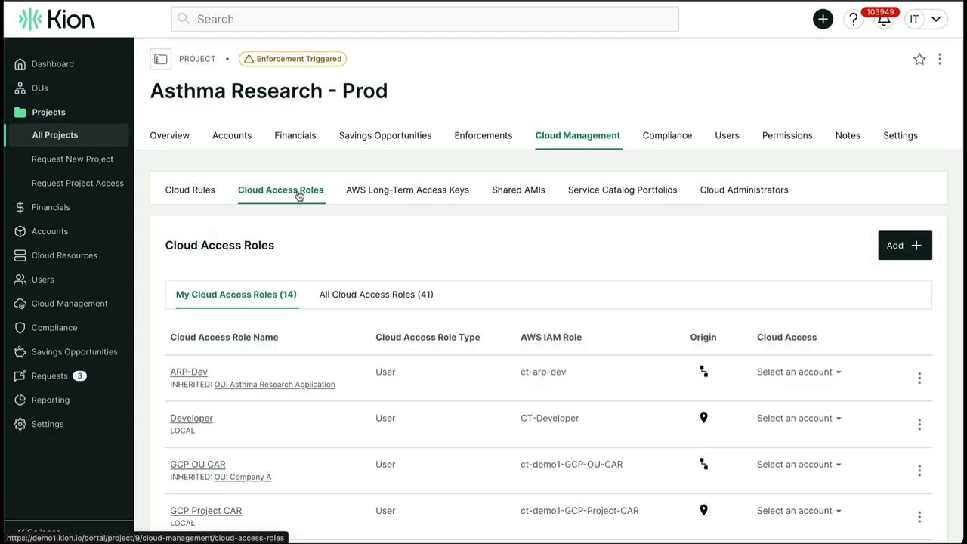
{"action": "scroll", "coordinate": [539, 243], "scroll_direction": "down", "scroll_amount": 2}
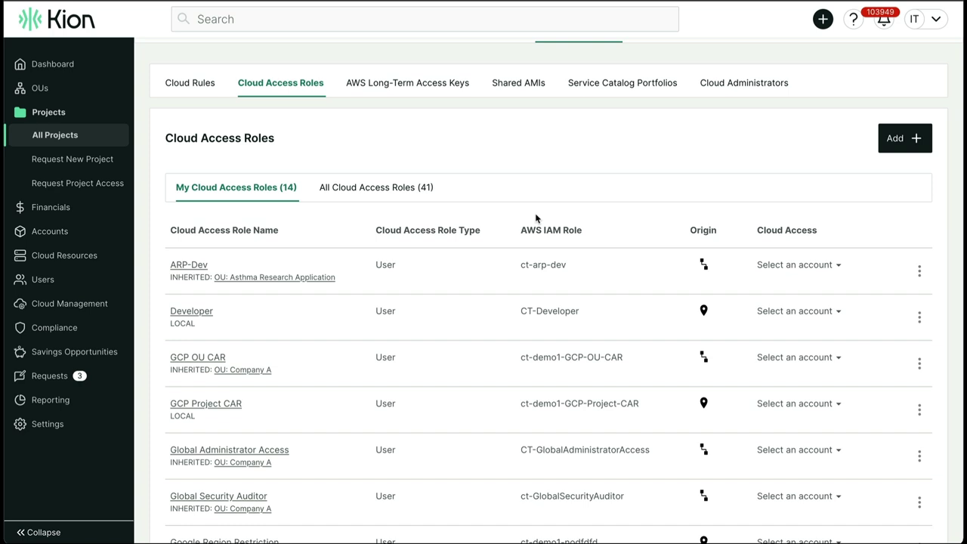
{"action": "scroll", "coordinate": [536, 218], "scroll_direction": "down", "scroll_amount": 2}
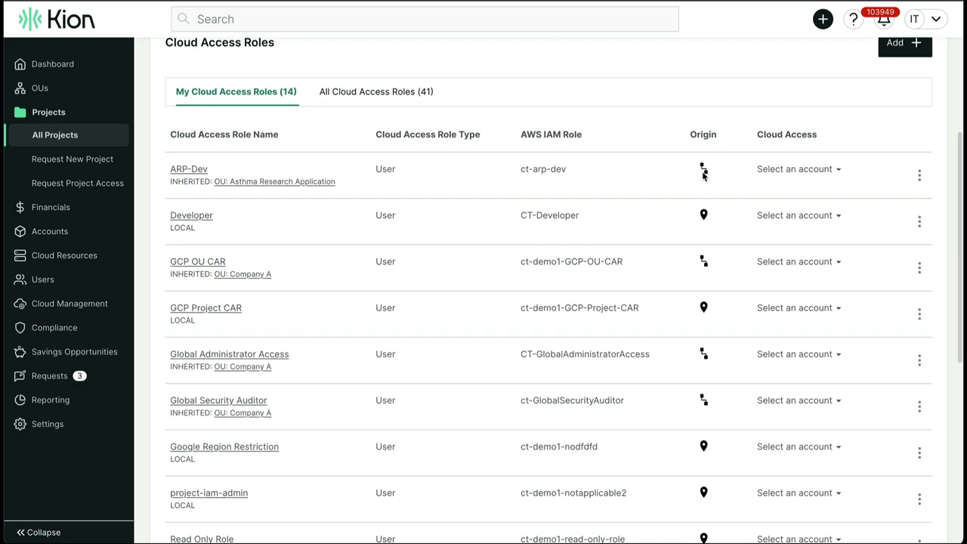
{"action": "scroll", "coordinate": [439, 265], "scroll_direction": "up", "scroll_amount": 3}
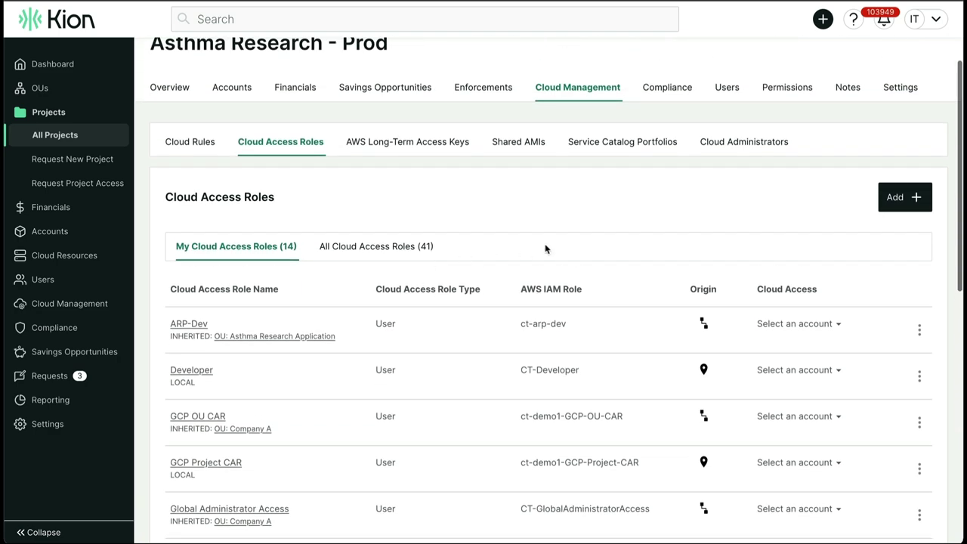
Start a new cloud access role named Test, assigned to the Administrators user group
{"action": "left_click", "coordinate": [900, 203]}
{"action": "scroll", "coordinate": [551, 283], "scroll_direction": "down", "scroll_amount": 4}
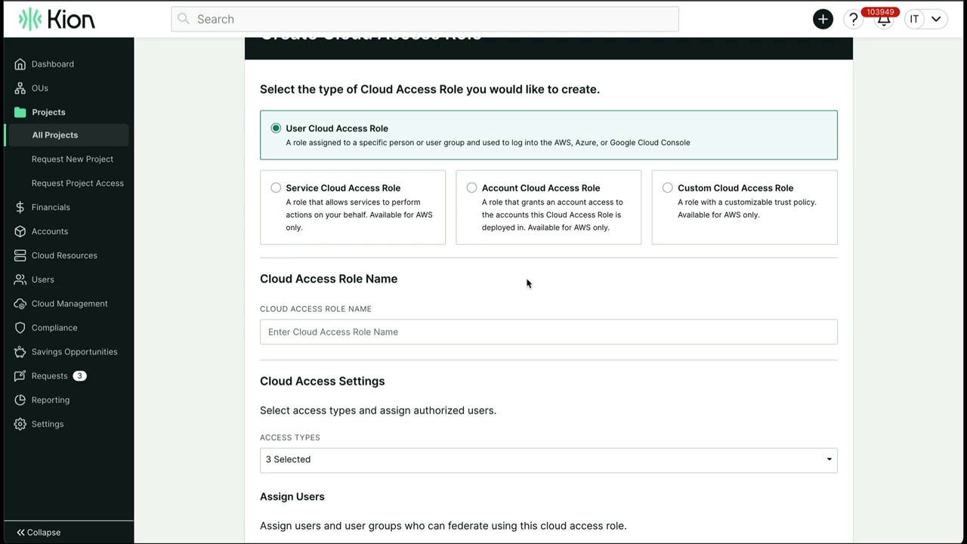
{"action": "left_click", "coordinate": [533, 330]}
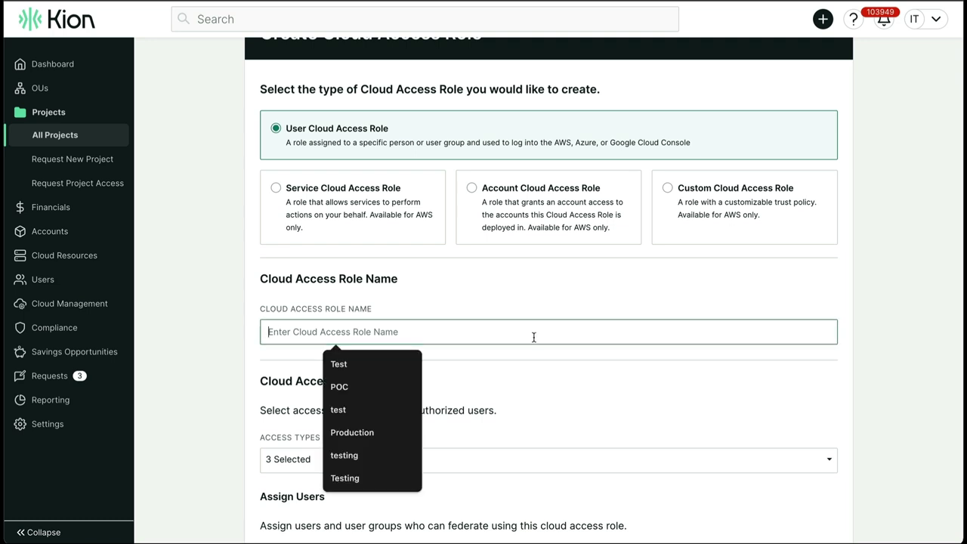
{"action": "left_click", "coordinate": [335, 363]}
{"action": "scroll", "coordinate": [447, 423], "scroll_direction": "down", "scroll_amount": 4}
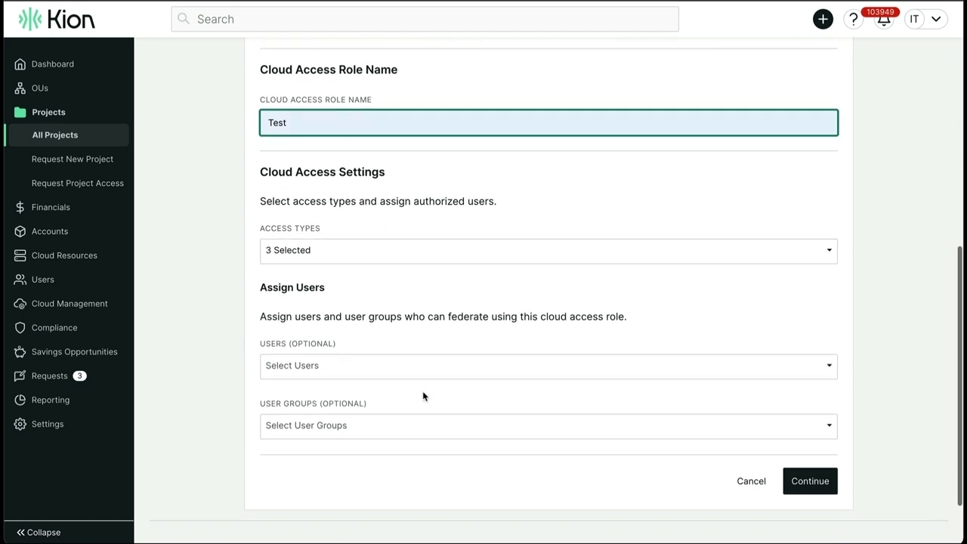
{"action": "left_click", "coordinate": [333, 250]}
{"action": "left_click", "coordinate": [552, 199]}
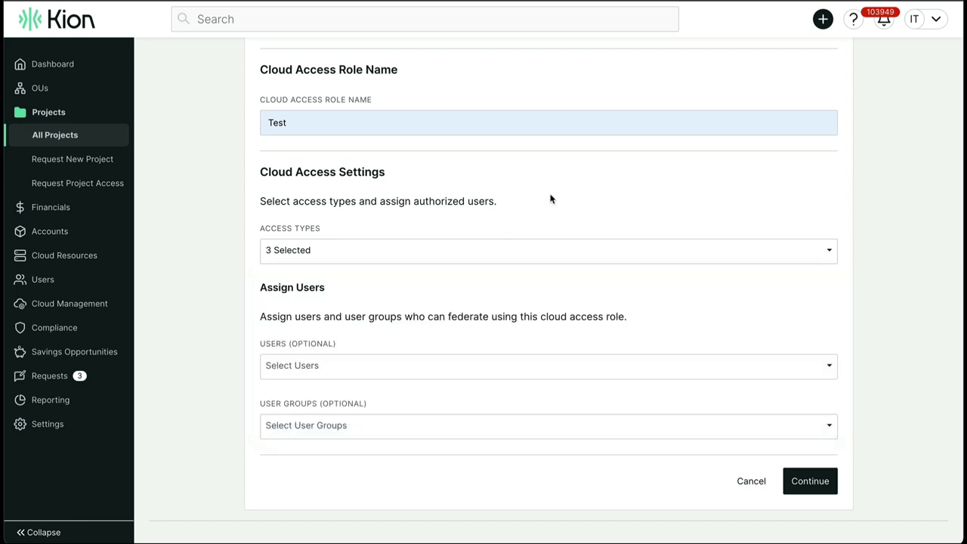
{"action": "scroll", "coordinate": [538, 317], "scroll_direction": "down", "scroll_amount": 2}
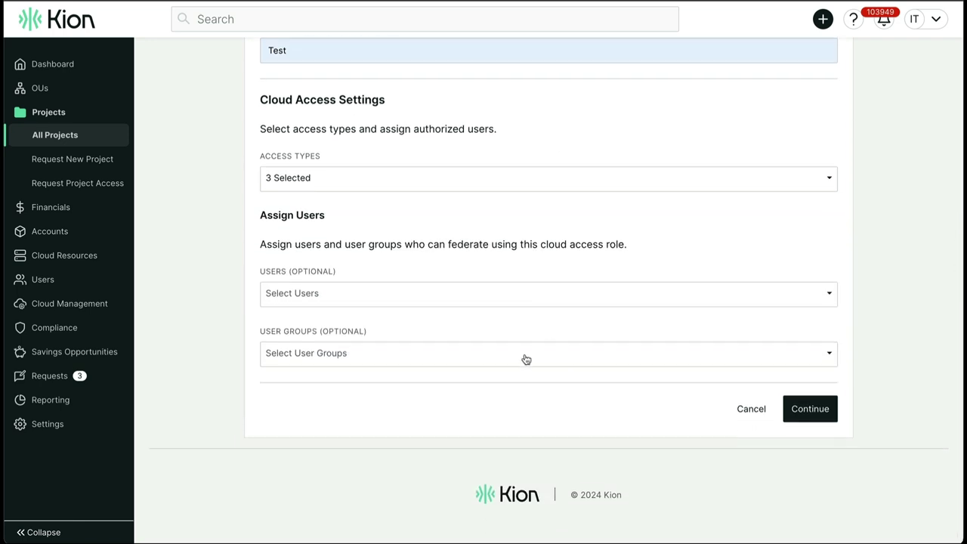
{"action": "left_click", "coordinate": [526, 358]}
{"action": "left_click", "coordinate": [347, 206]}
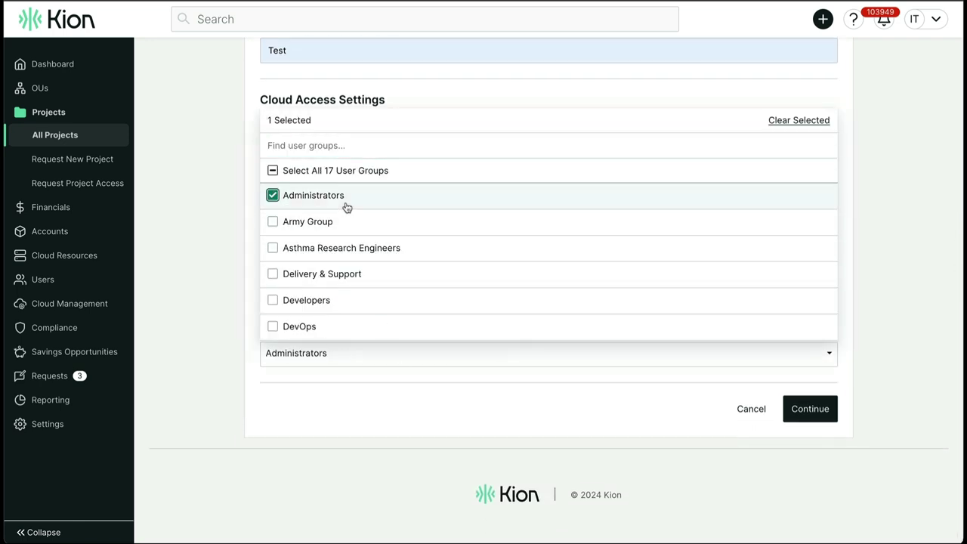
{"action": "left_click", "coordinate": [453, 478]}
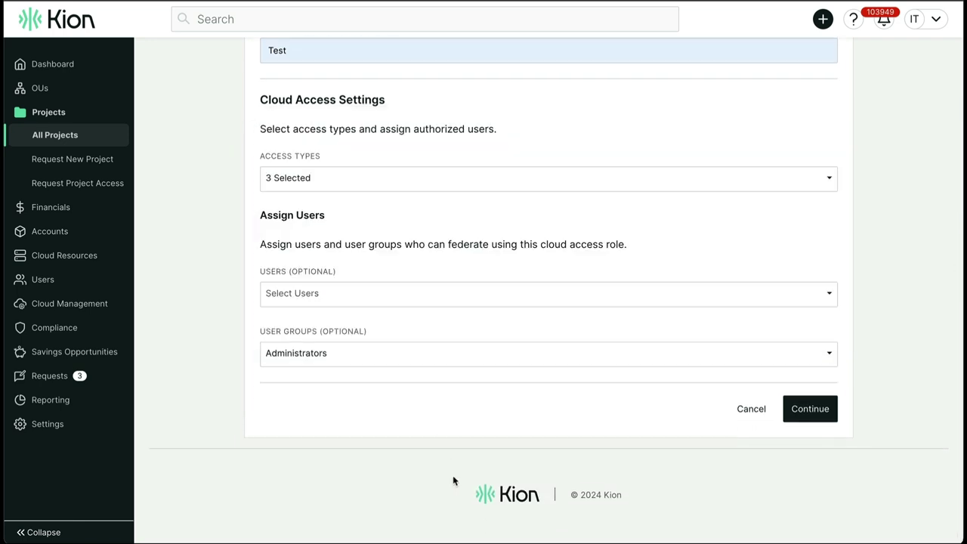
Enable AWS, Microsoft Azure and Google Cloud Platform as the role's cloud providers
{"action": "left_click", "coordinate": [809, 415]}
{"action": "left_click", "coordinate": [396, 343]}
{"action": "left_click", "coordinate": [518, 341]}
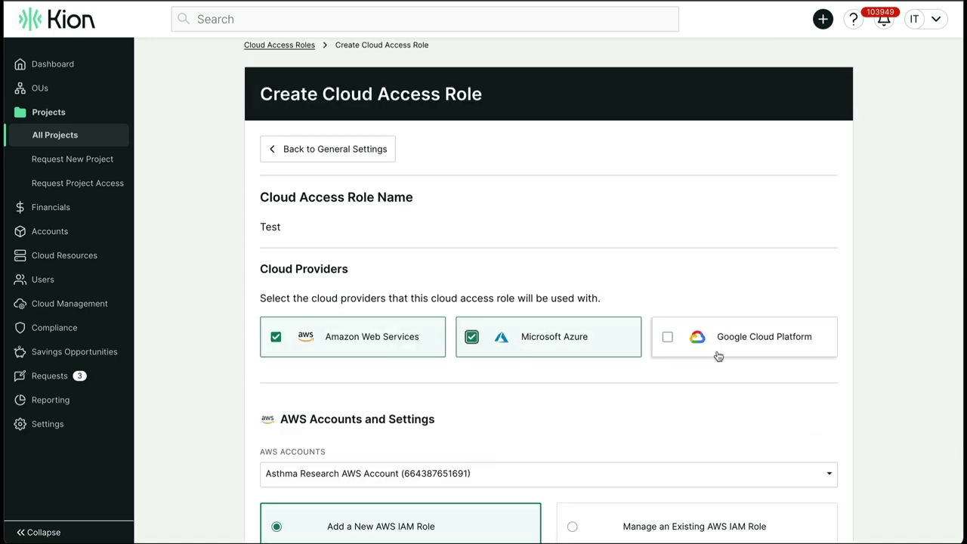
{"action": "left_click", "coordinate": [717, 353]}
{"action": "scroll", "coordinate": [539, 376], "scroll_direction": "down", "scroll_amount": 5}
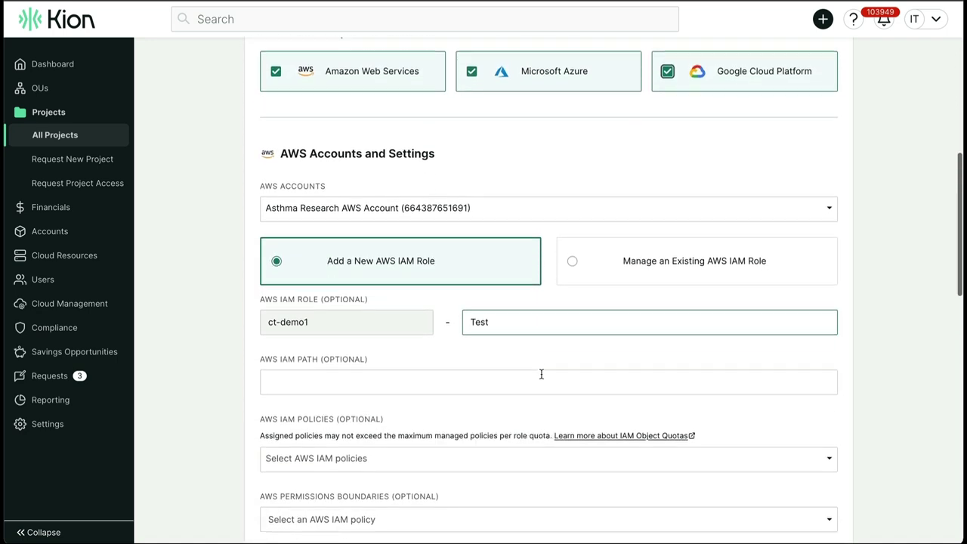
{"action": "scroll", "coordinate": [541, 374], "scroll_direction": "down", "scroll_amount": 1}
{"action": "scroll", "coordinate": [540, 375], "scroll_direction": "down", "scroll_amount": 1}
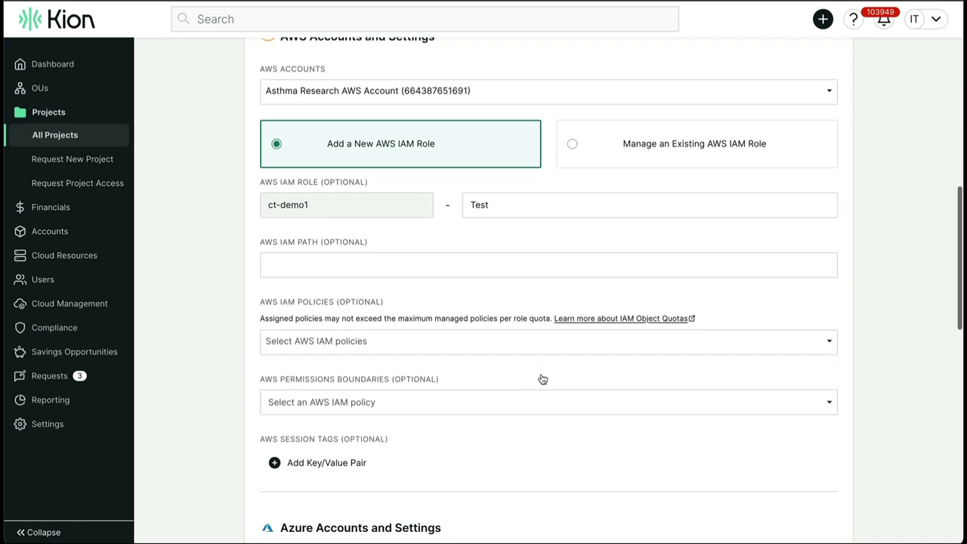
{"action": "scroll", "coordinate": [542, 379], "scroll_direction": "down", "scroll_amount": 2}
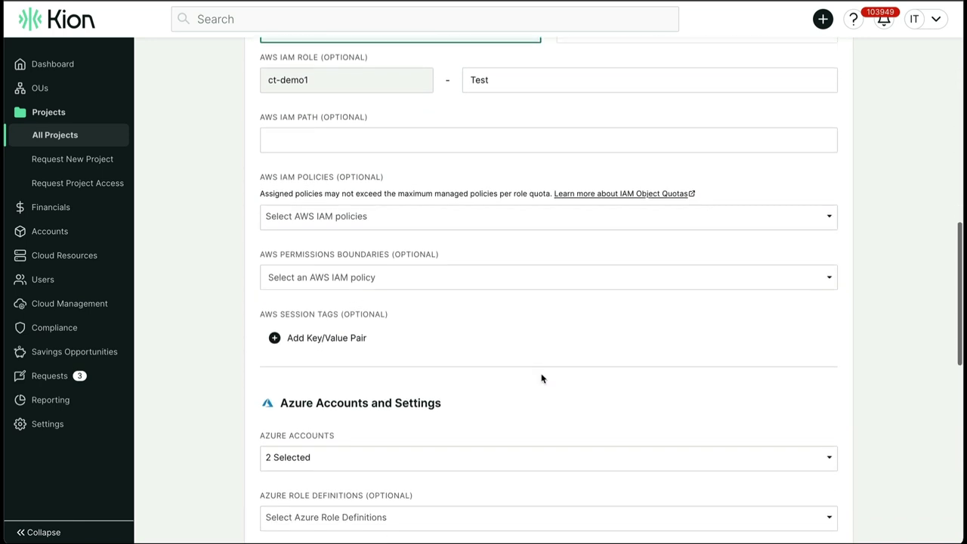
{"action": "scroll", "coordinate": [541, 378], "scroll_direction": "down", "scroll_amount": 4}
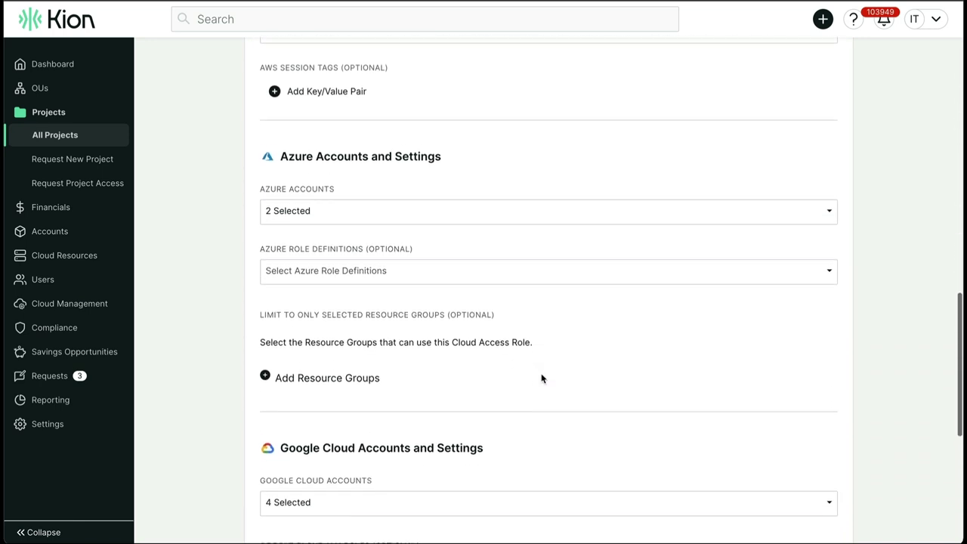
{"action": "scroll", "coordinate": [540, 377], "scroll_direction": "down", "scroll_amount": 3}
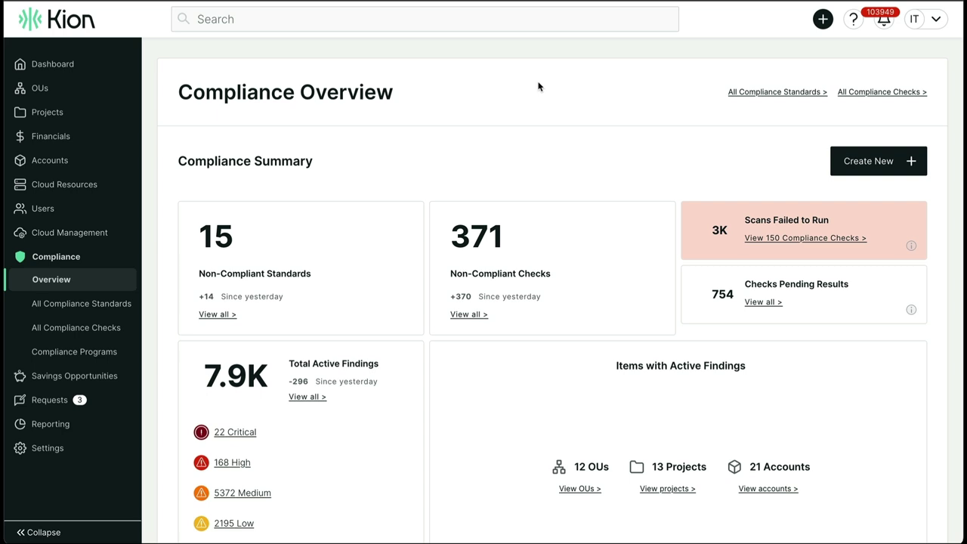
Clone the cis-security-group-default-not-empty check from the All Compliance Checks list
{"action": "left_click", "coordinate": [110, 330]}
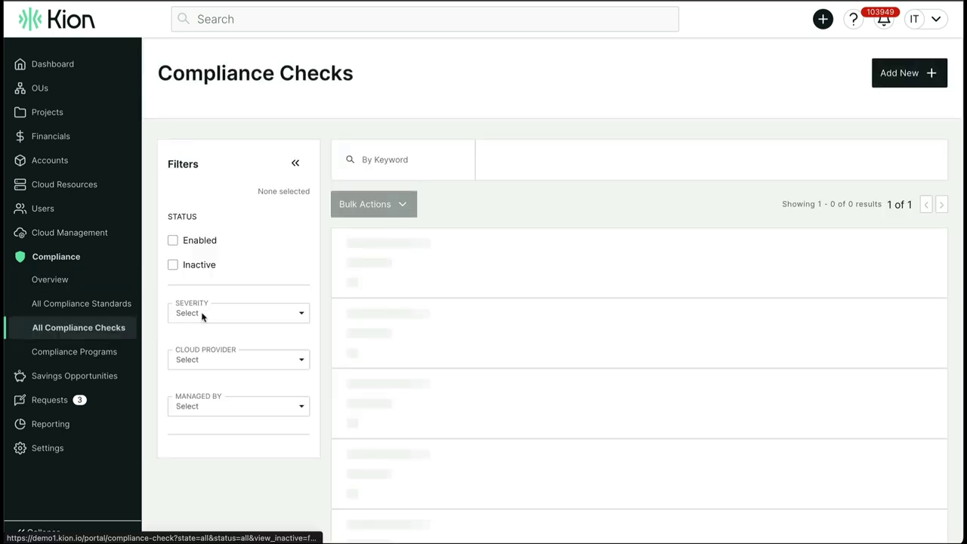
{"action": "scroll", "coordinate": [554, 225], "scroll_direction": "down", "scroll_amount": 2}
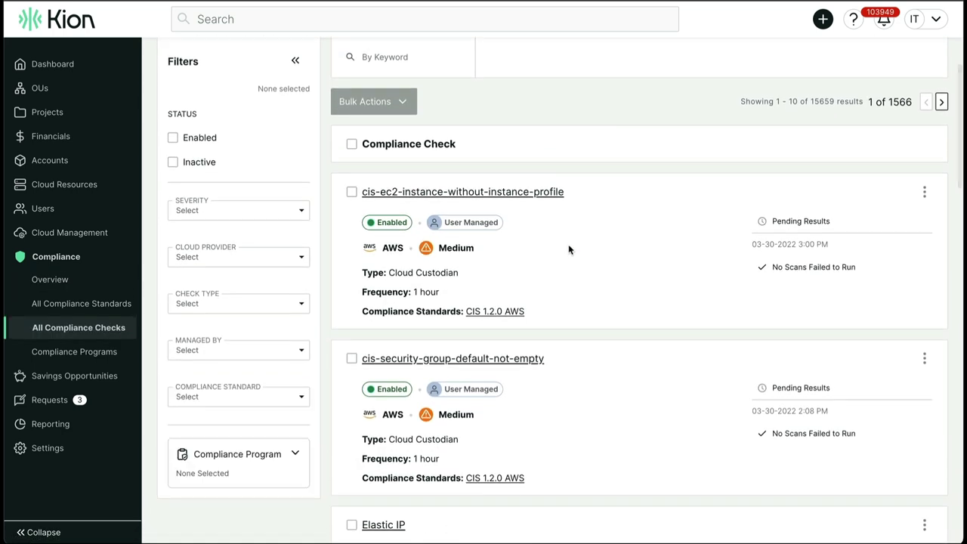
{"action": "left_click", "coordinate": [925, 360]}
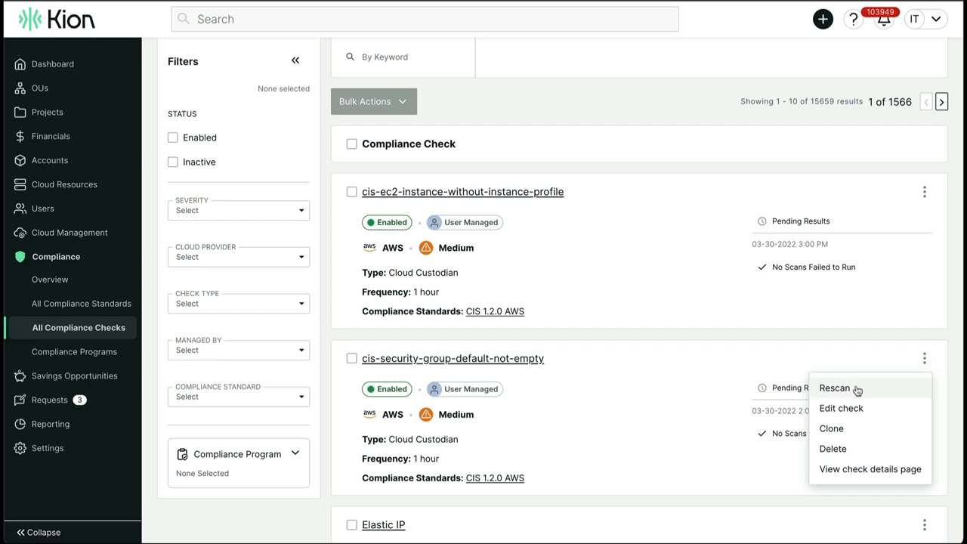
{"action": "left_click", "coordinate": [854, 429]}
{"action": "scroll", "coordinate": [535, 274], "scroll_direction": "down", "scroll_amount": 3}
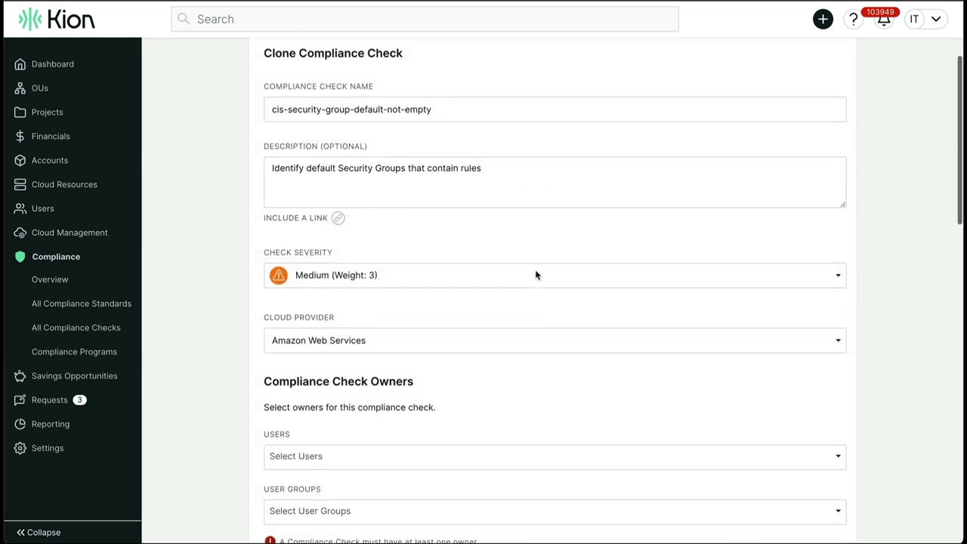
{"action": "scroll", "coordinate": [520, 216], "scroll_direction": "down", "scroll_amount": 5}
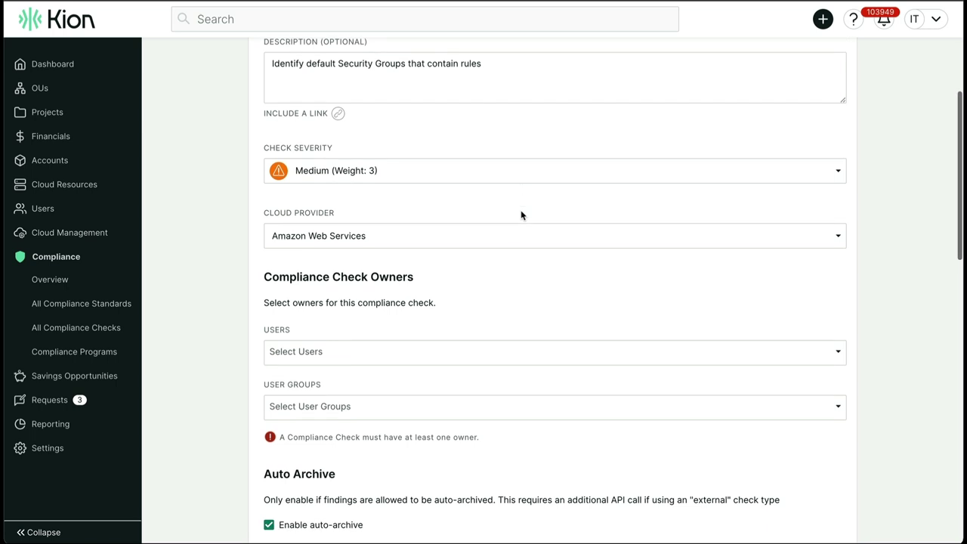
{"action": "scroll", "coordinate": [520, 216], "scroll_direction": "down", "scroll_amount": 3}
Inspect the clone's YAML policy, then return to All Compliance Checks
{"action": "left_click", "coordinate": [411, 285]}
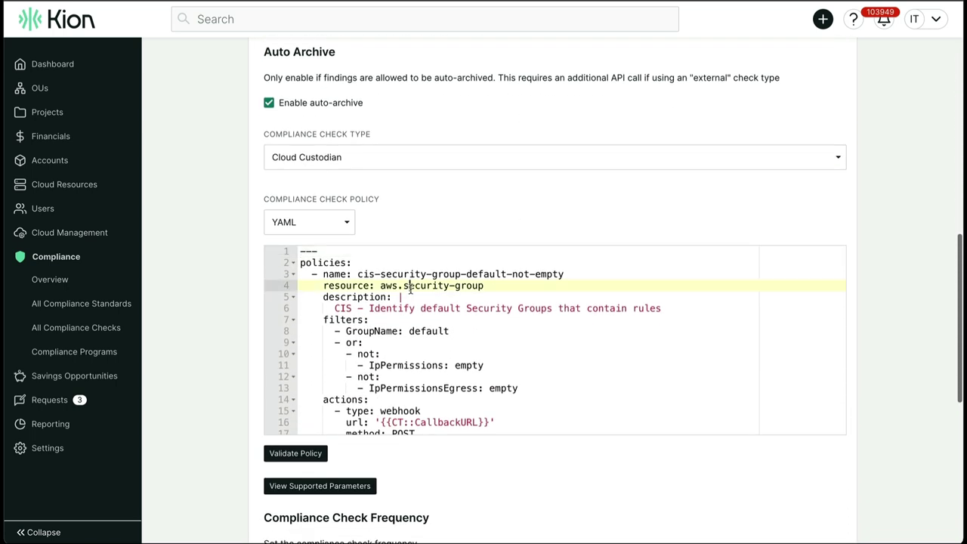
{"action": "scroll", "coordinate": [445, 333], "scroll_direction": "down", "scroll_amount": 2}
{"action": "scroll", "coordinate": [445, 334], "scroll_direction": "down", "scroll_amount": 4}
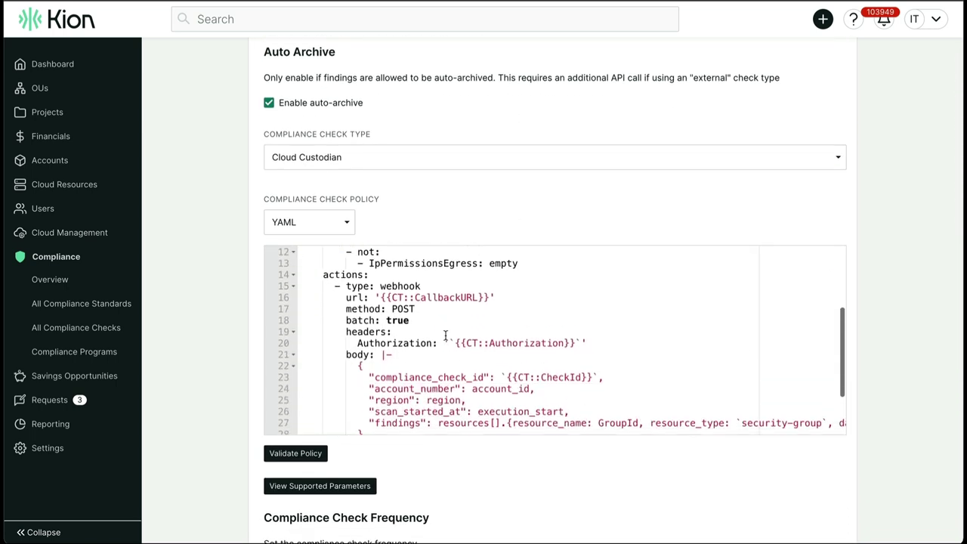
{"action": "scroll", "coordinate": [445, 335], "scroll_direction": "down", "scroll_amount": 1}
{"action": "scroll", "coordinate": [445, 335], "scroll_direction": "up", "scroll_amount": 6}
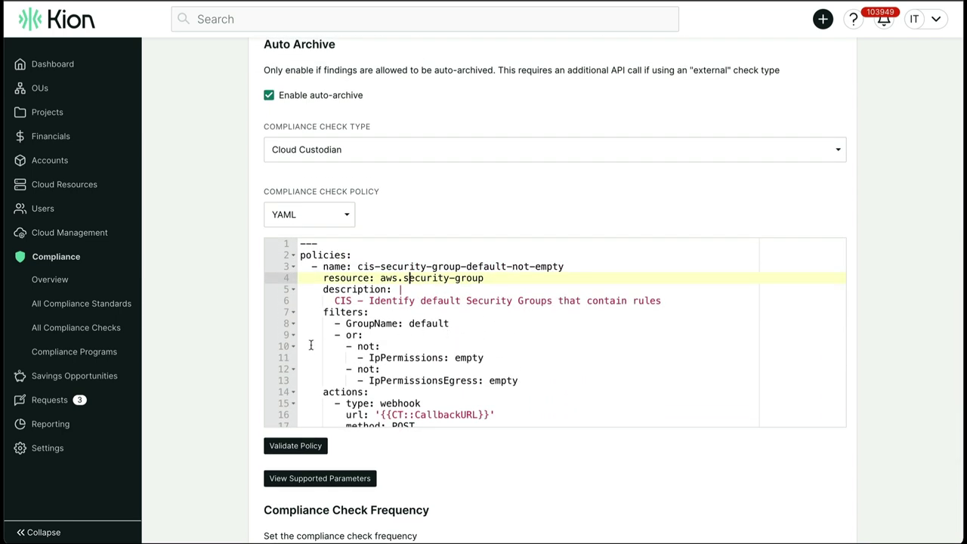
{"action": "scroll", "coordinate": [311, 344], "scroll_direction": "down", "scroll_amount": 4}
{"action": "scroll", "coordinate": [311, 344], "scroll_direction": "down", "scroll_amount": 1}
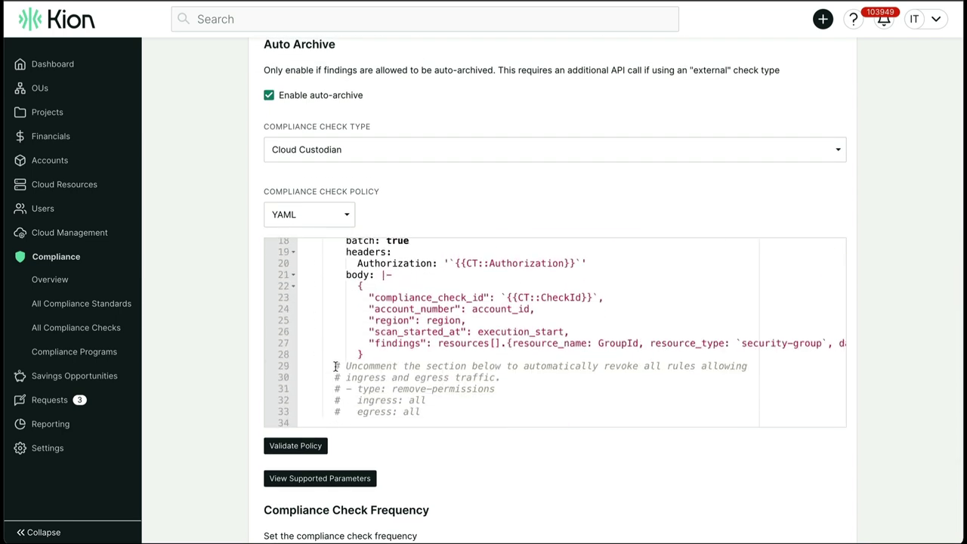
{"action": "left_click_drag", "start_coordinate": [333, 367], "coordinate": [440, 422]}
{"action": "left_click", "coordinate": [479, 405]}
{"action": "scroll", "coordinate": [485, 402], "scroll_direction": "down", "scroll_amount": 1}
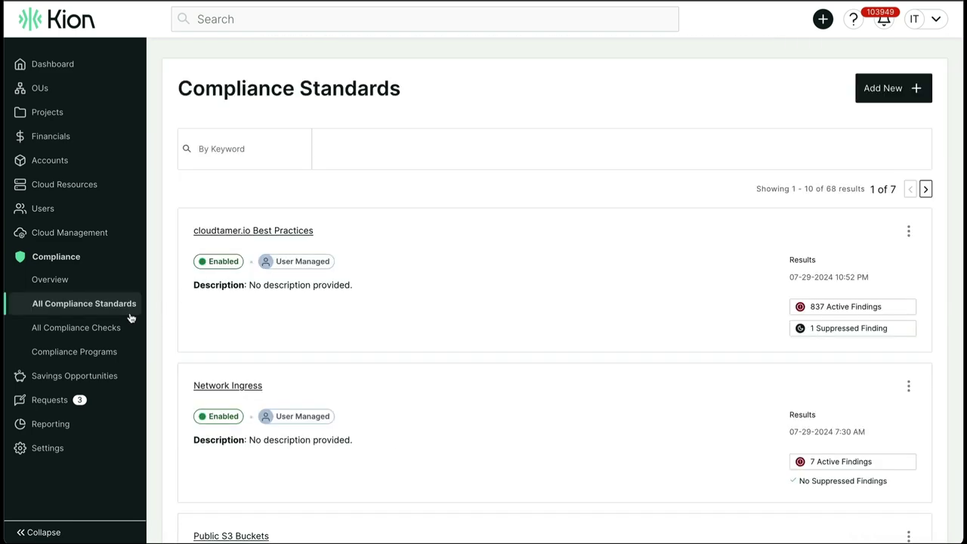
{"action": "left_click", "coordinate": [121, 327]}
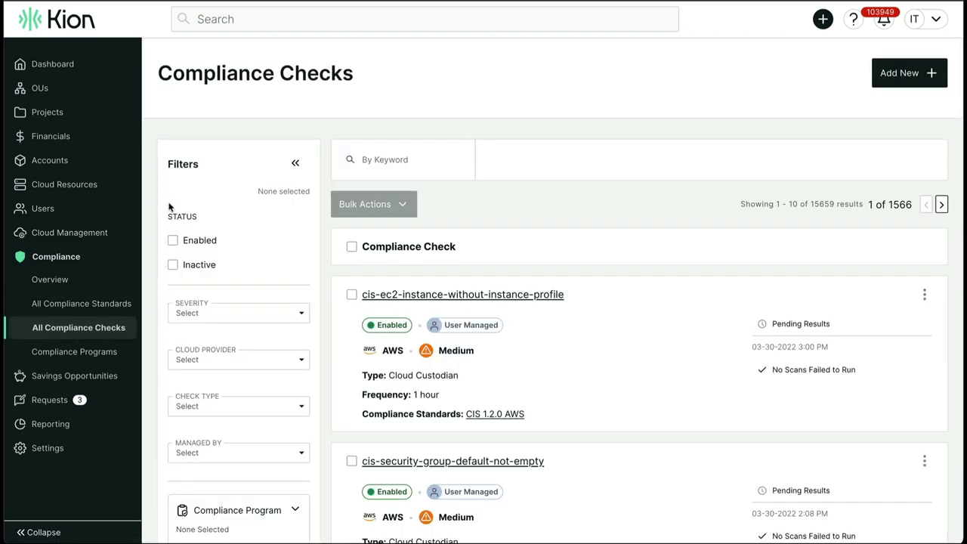
Scroll through the Cloud Rules list, then go to the Cloud Management overview
{"action": "mouse_move", "coordinate": [142, 232]}
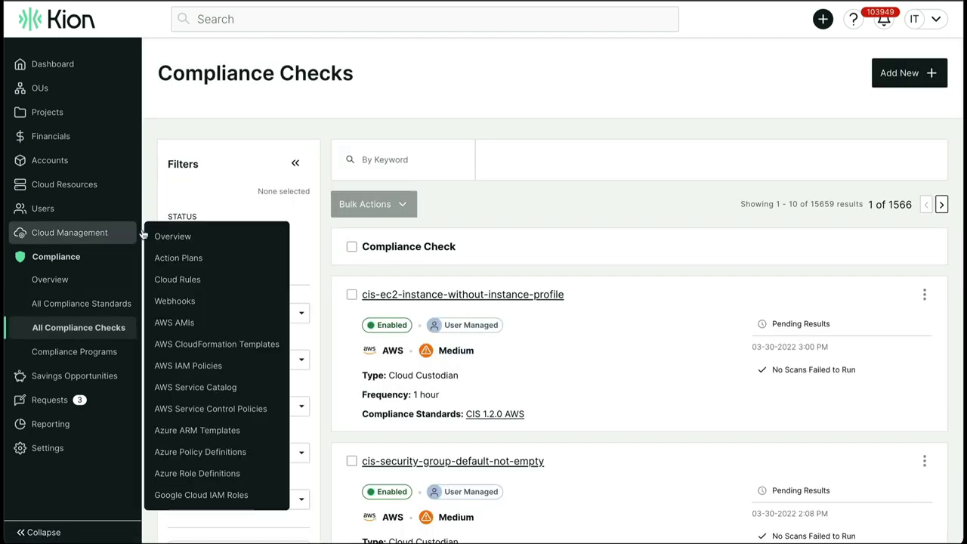
{"action": "left_click", "coordinate": [186, 277]}
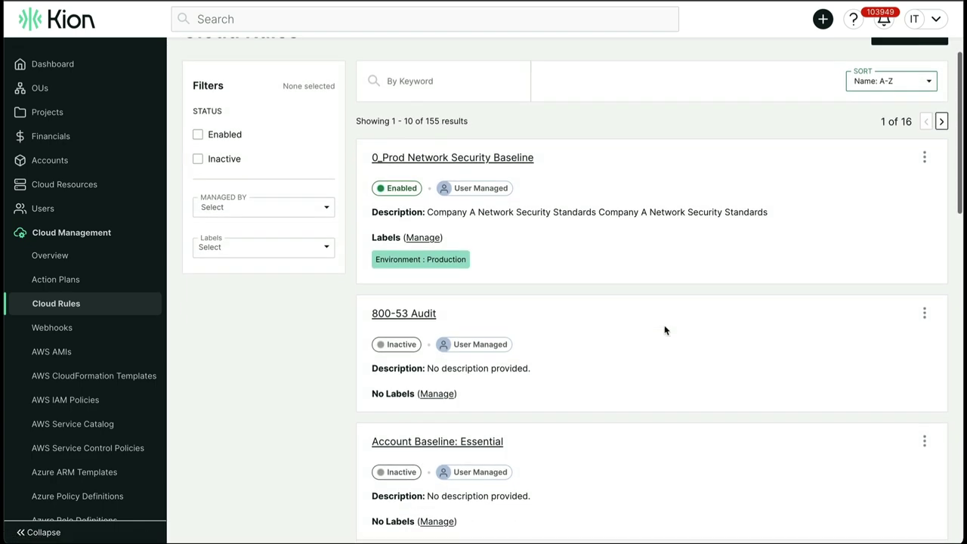
{"action": "scroll", "coordinate": [664, 329], "scroll_direction": "down", "scroll_amount": 9}
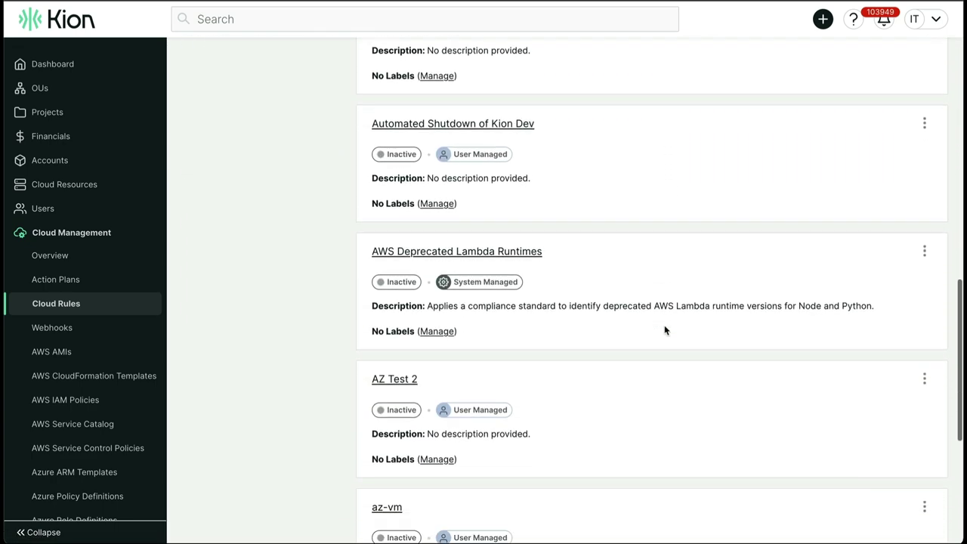
{"action": "scroll", "coordinate": [664, 330], "scroll_direction": "up", "scroll_amount": 10}
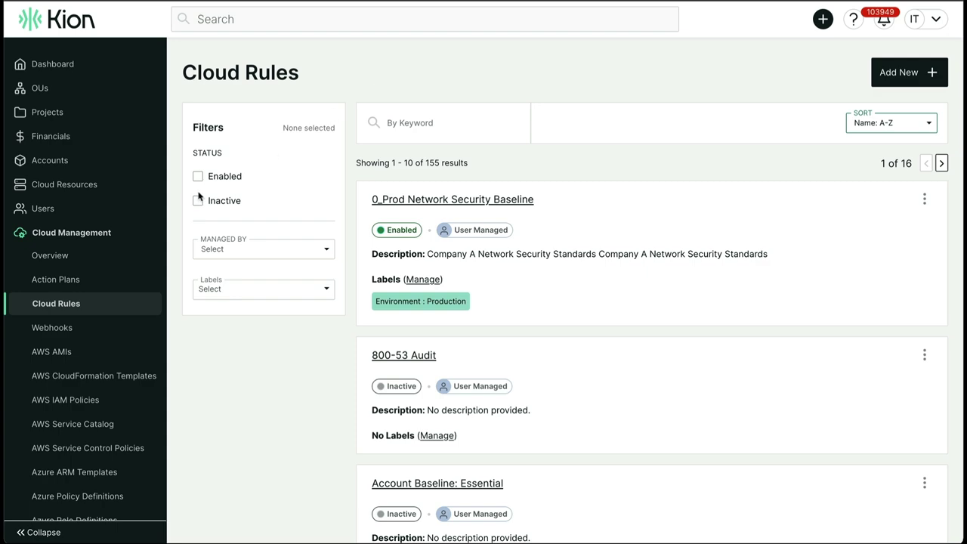
{"action": "left_click", "coordinate": [50, 255]}
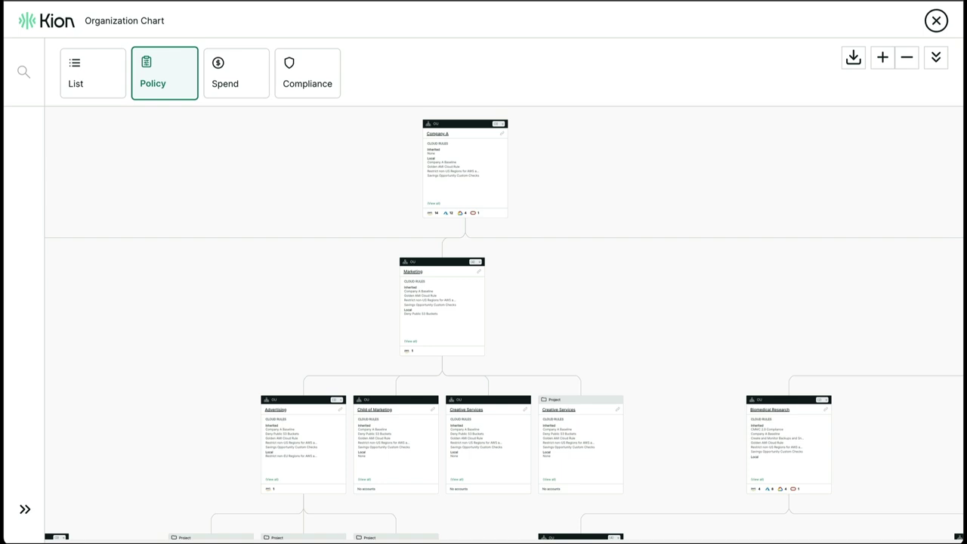
Pan the org chart, comparing Spend and Compliance views, and finish on Spend
{"action": "left_click_drag", "start_coordinate": [612, 343], "coordinate": [511, 151]}
{"action": "left_click", "coordinate": [241, 80]}
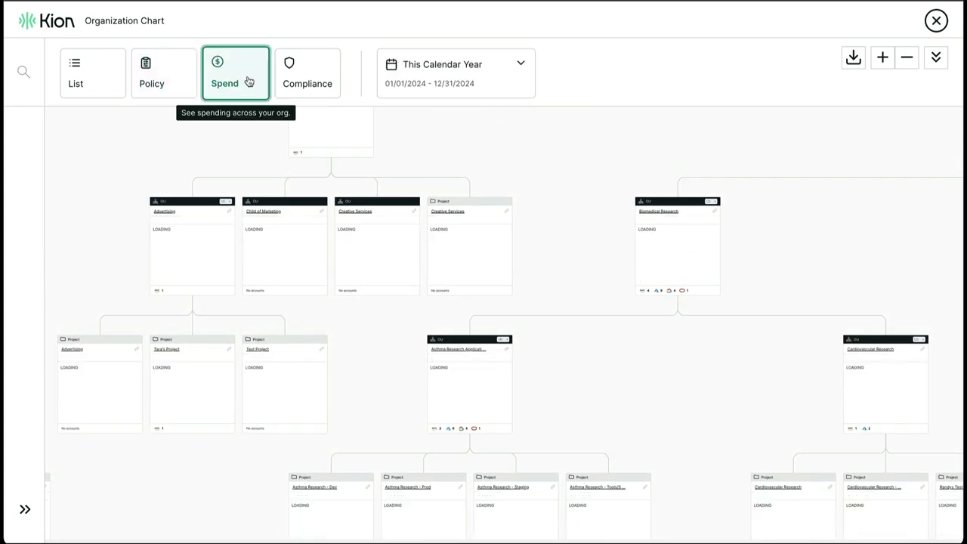
{"action": "left_click", "coordinate": [313, 77]}
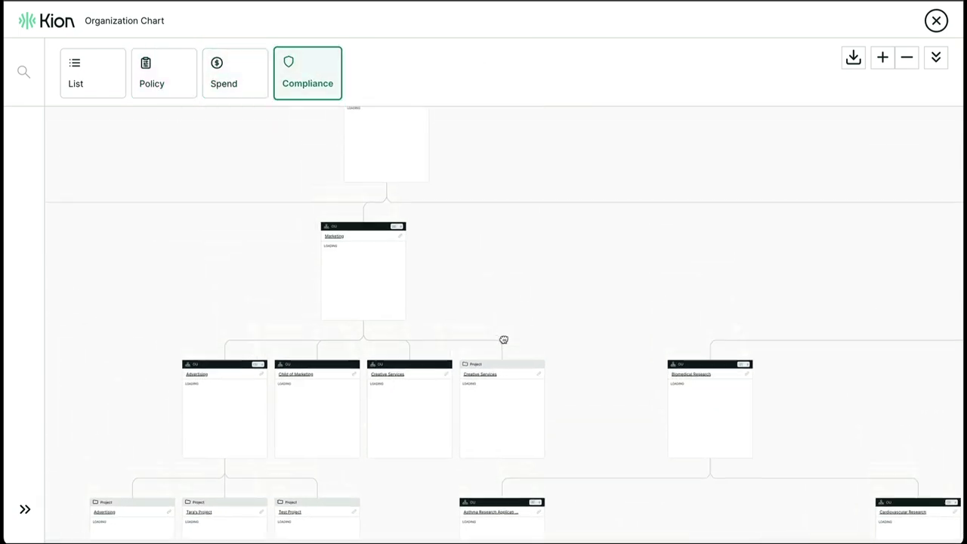
{"action": "left_click_drag", "start_coordinate": [503, 340], "coordinate": [577, 359]}
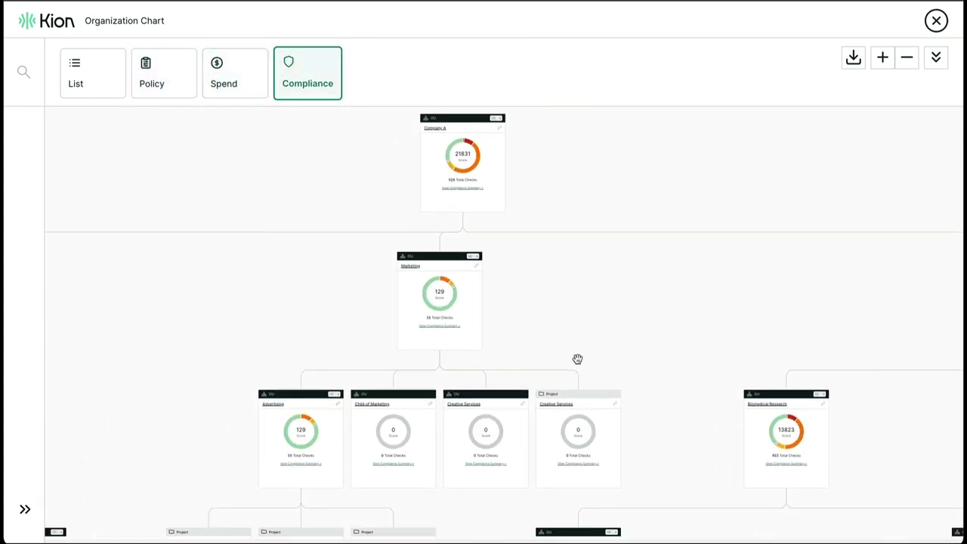
{"action": "left_click", "coordinate": [232, 82]}
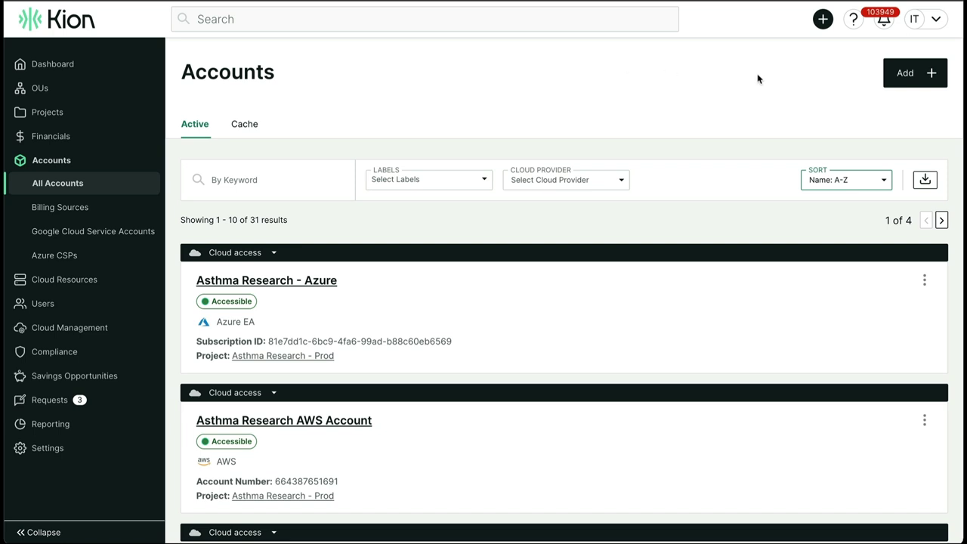
Begin creating one new AWS Commercial account on Amazon Web Services
{"action": "left_click", "coordinate": [894, 80]}
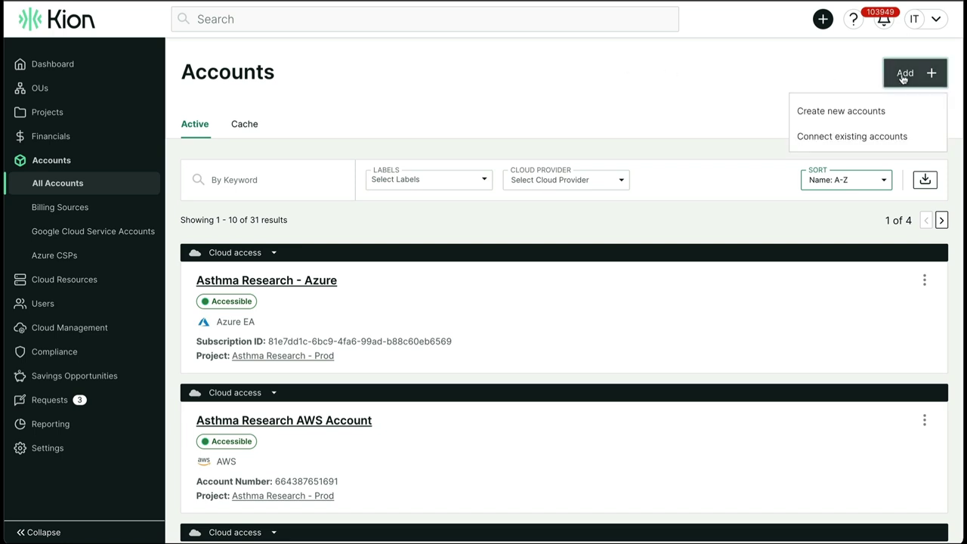
{"action": "left_click", "coordinate": [848, 114]}
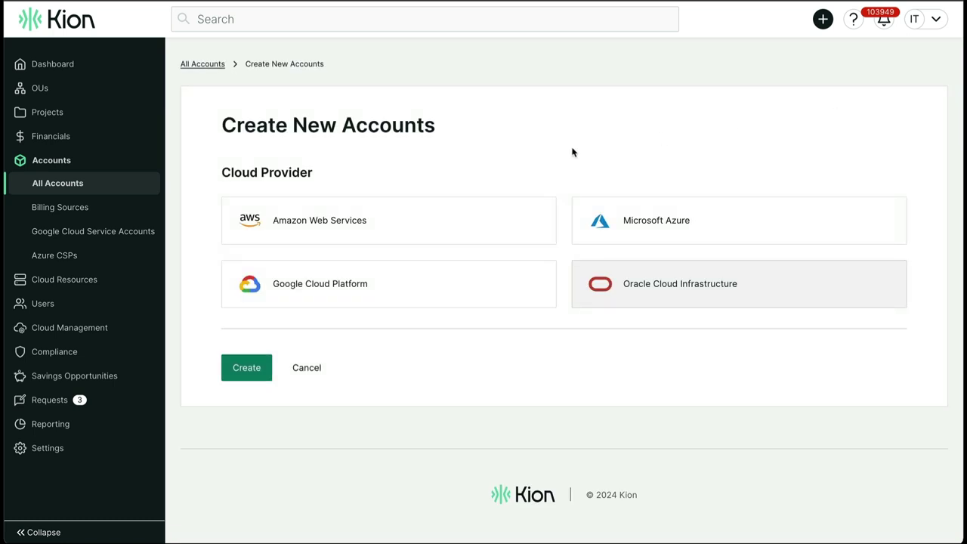
{"action": "left_click", "coordinate": [425, 241]}
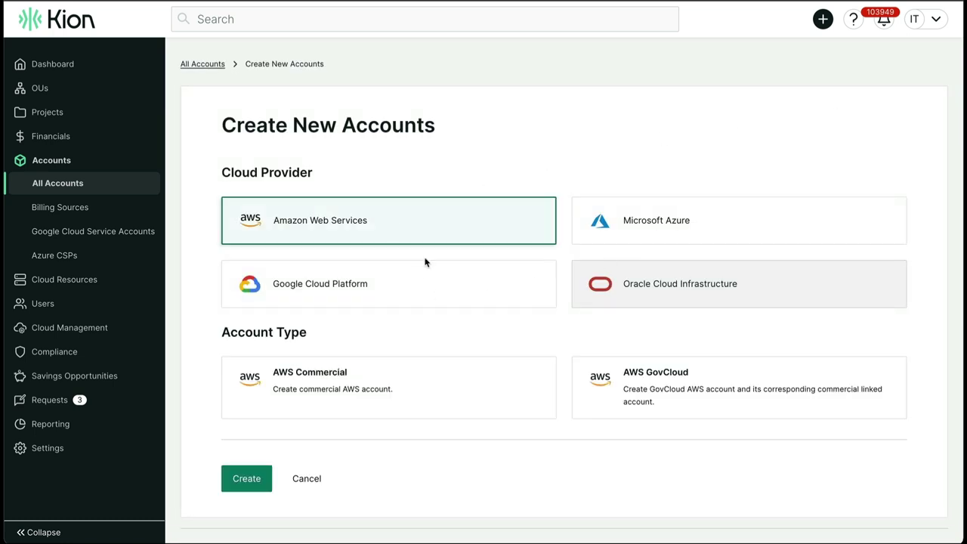
{"action": "scroll", "coordinate": [468, 302], "scroll_direction": "down", "scroll_amount": 1}
{"action": "left_click", "coordinate": [539, 328]}
{"action": "scroll", "coordinate": [591, 345], "scroll_direction": "down", "scroll_amount": 1}
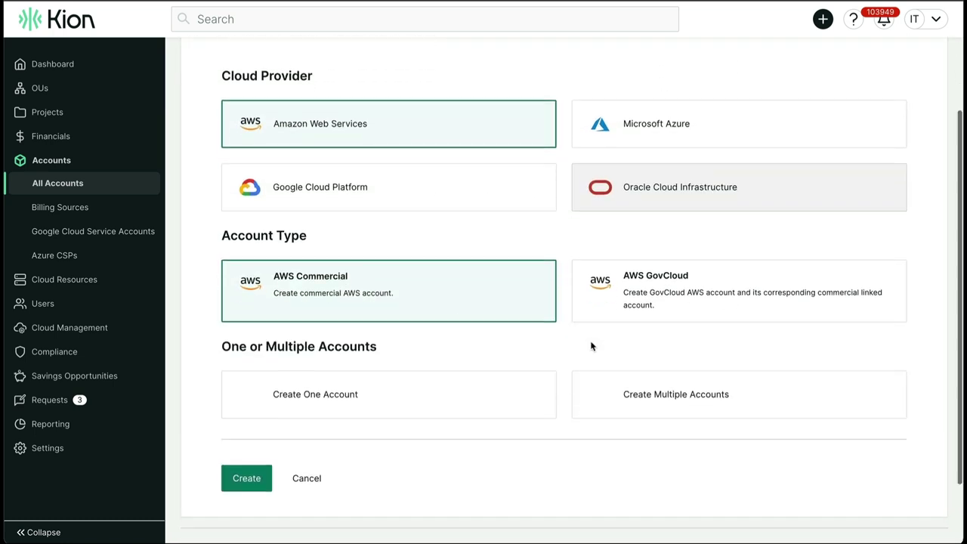
{"action": "left_click", "coordinate": [402, 314]}
Bill it to Sandbox2 Management Account and add it to existing project Asthma Research - Dev
{"action": "scroll", "coordinate": [576, 309], "scroll_direction": "down", "scroll_amount": 2}
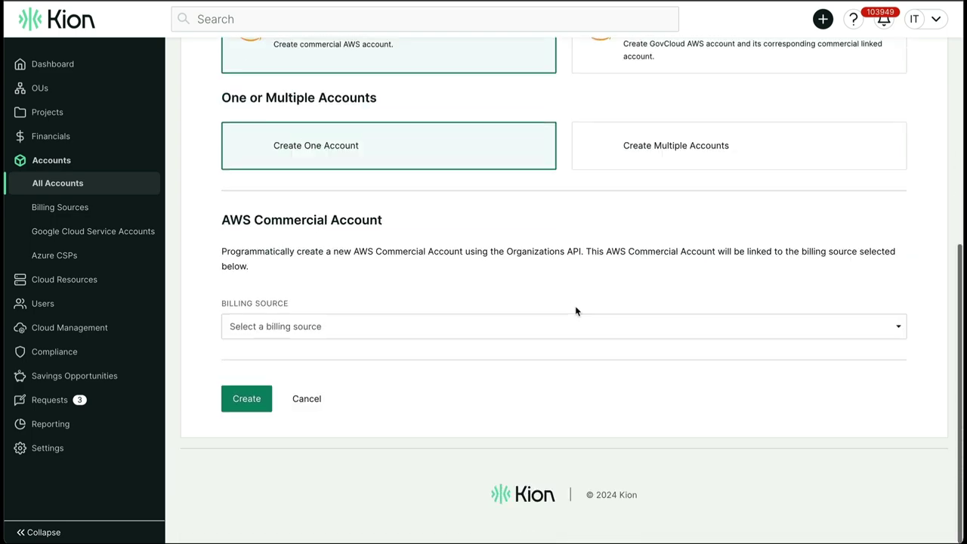
{"action": "left_click", "coordinate": [497, 331]}
{"action": "left_click", "coordinate": [407, 373]}
{"action": "scroll", "coordinate": [538, 242], "scroll_direction": "down", "scroll_amount": 7}
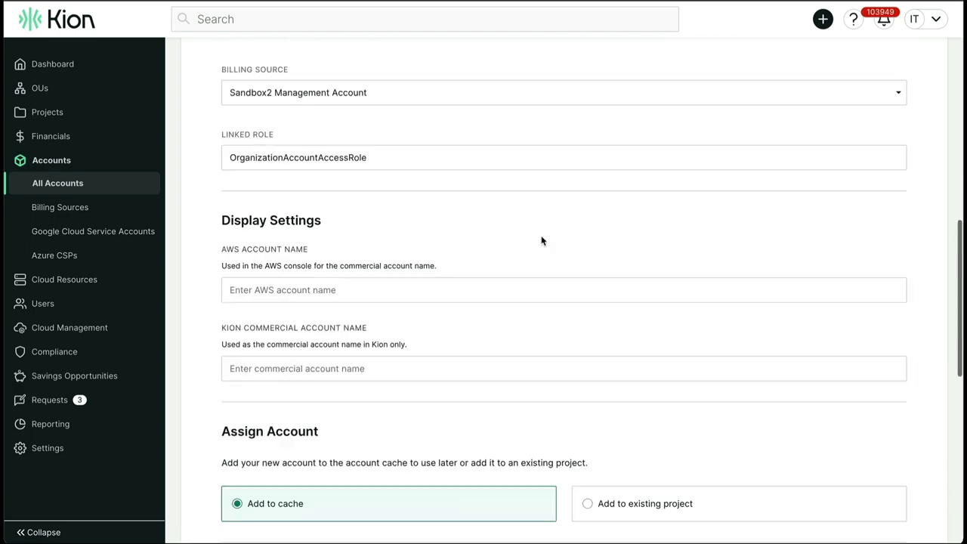
{"action": "scroll", "coordinate": [347, 287], "scroll_direction": "down", "scroll_amount": 2}
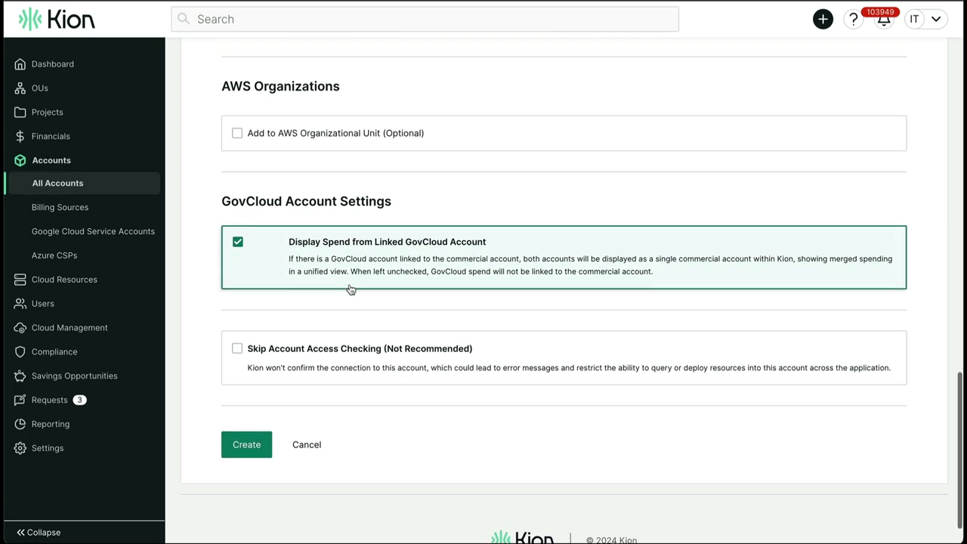
{"action": "scroll", "coordinate": [350, 279], "scroll_direction": "up", "scroll_amount": 3}
{"action": "left_click", "coordinate": [585, 273]}
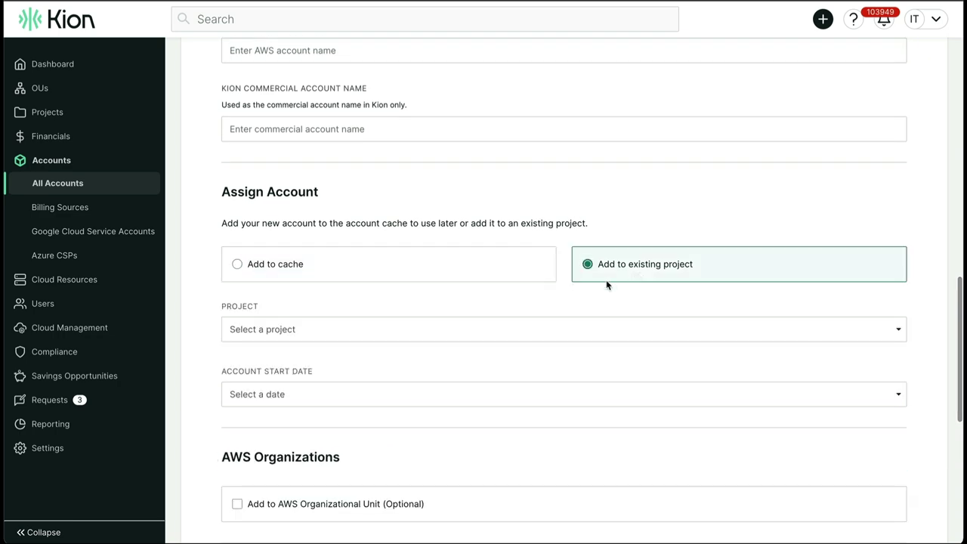
{"action": "left_click", "coordinate": [307, 333]}
{"action": "left_click", "coordinate": [327, 409]}
{"action": "scroll", "coordinate": [339, 378], "scroll_direction": "down", "scroll_amount": 5}
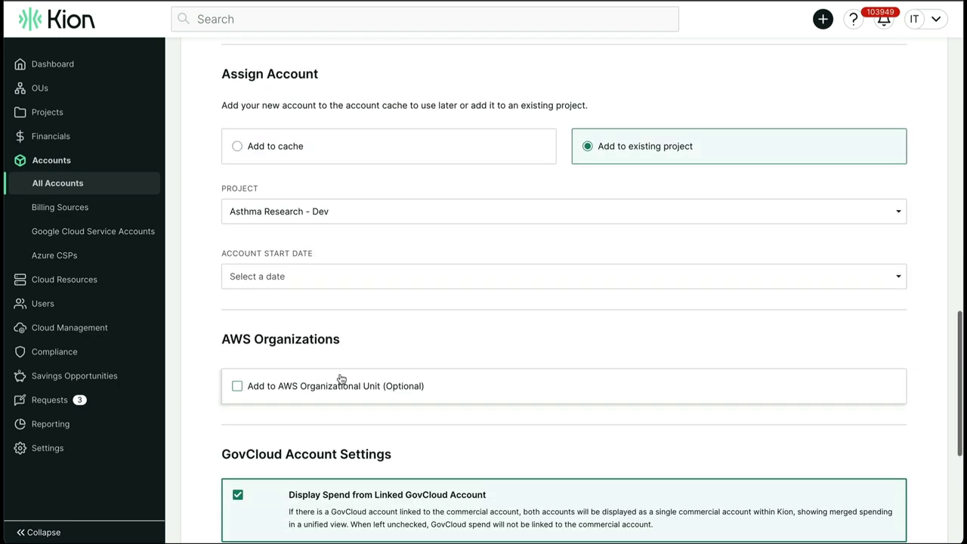
{"action": "scroll", "coordinate": [471, 257], "scroll_direction": "up", "scroll_amount": 10}
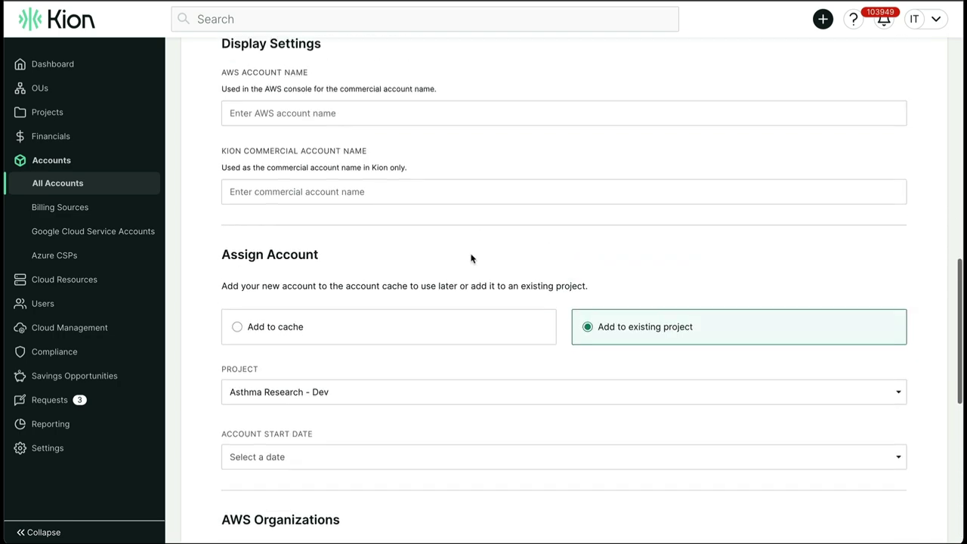
{"action": "scroll", "coordinate": [471, 258], "scroll_direction": "up", "scroll_amount": 2}
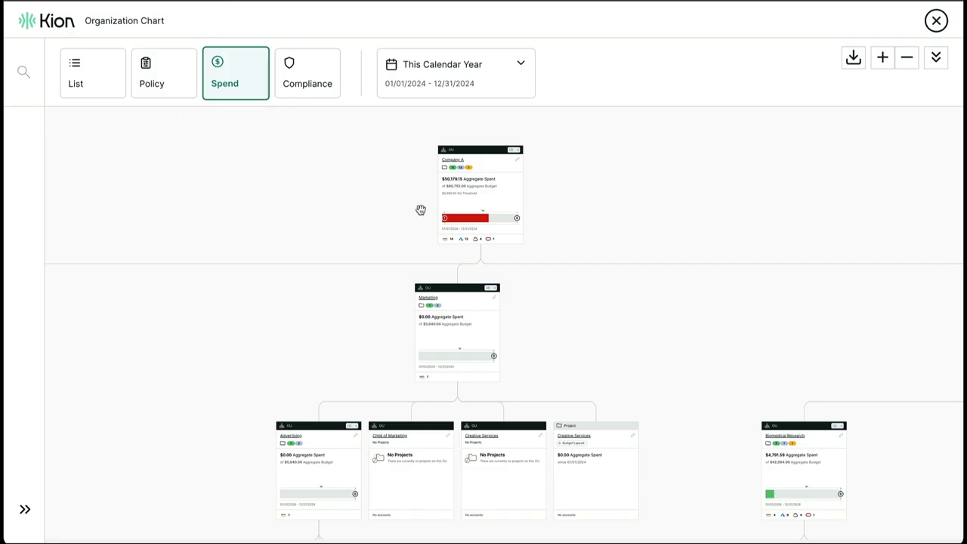
Bring the four Asthma Research project cards into view and cycle Policy, Compliance, Spend, then Policy
{"action": "scroll", "coordinate": [423, 210], "scroll_direction": "down", "scroll_amount": 2}
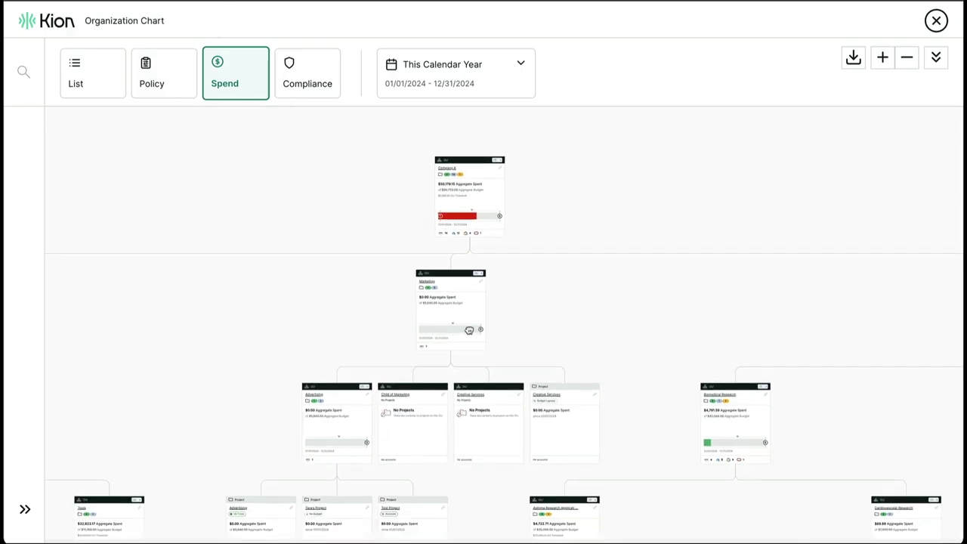
{"action": "scroll", "coordinate": [469, 330], "scroll_direction": "down", "scroll_amount": 1}
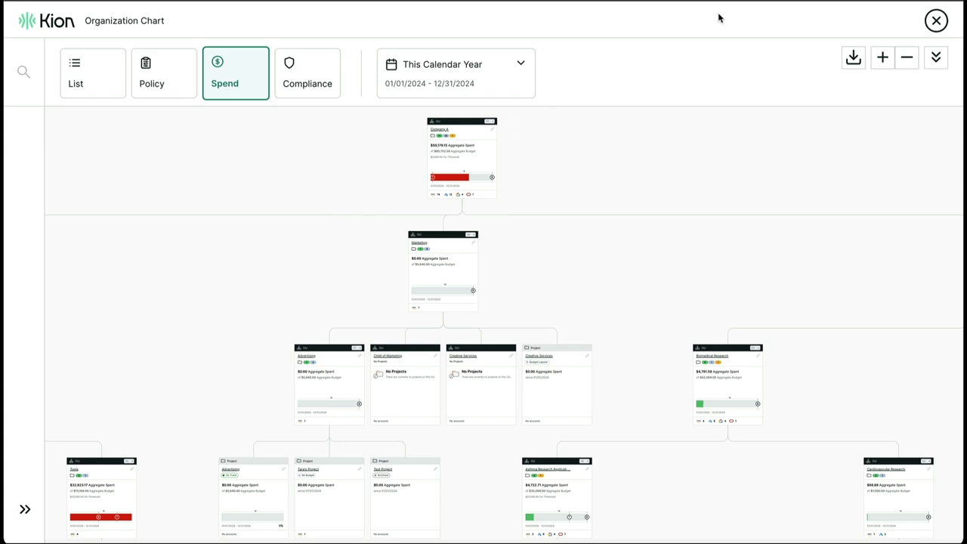
{"action": "scroll", "coordinate": [546, 361], "scroll_direction": "down", "scroll_amount": 5}
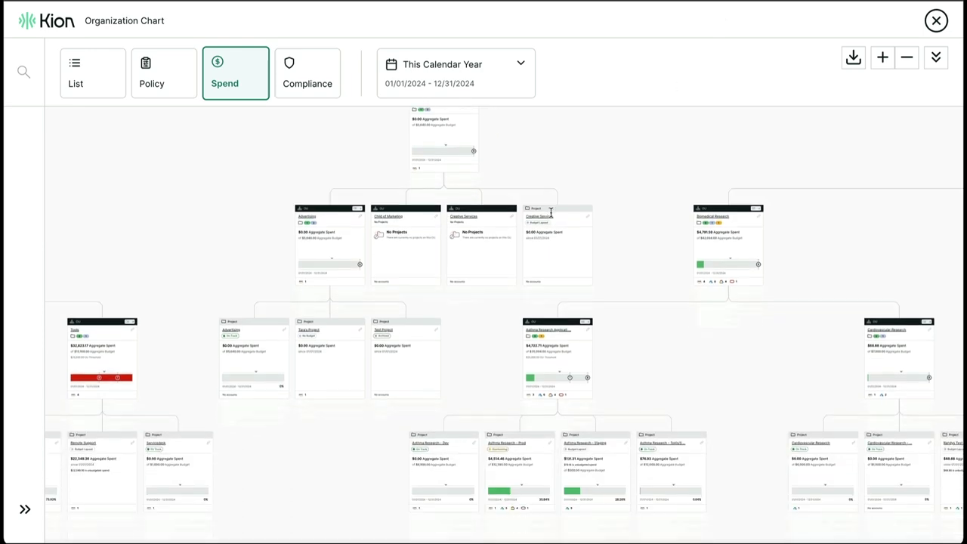
{"action": "scroll", "coordinate": [445, 400], "scroll_direction": "up", "scroll_amount": 5}
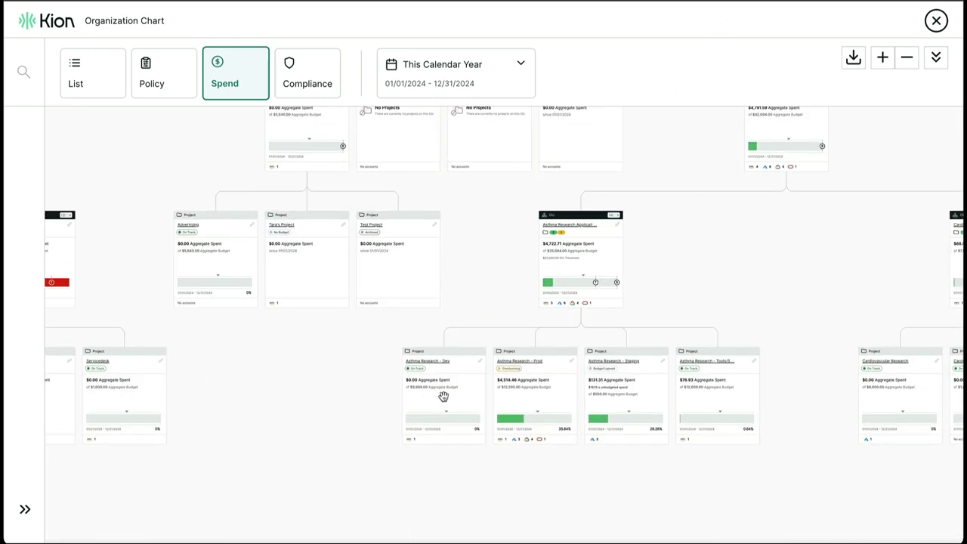
{"action": "scroll", "coordinate": [444, 396], "scroll_direction": "up", "scroll_amount": 3}
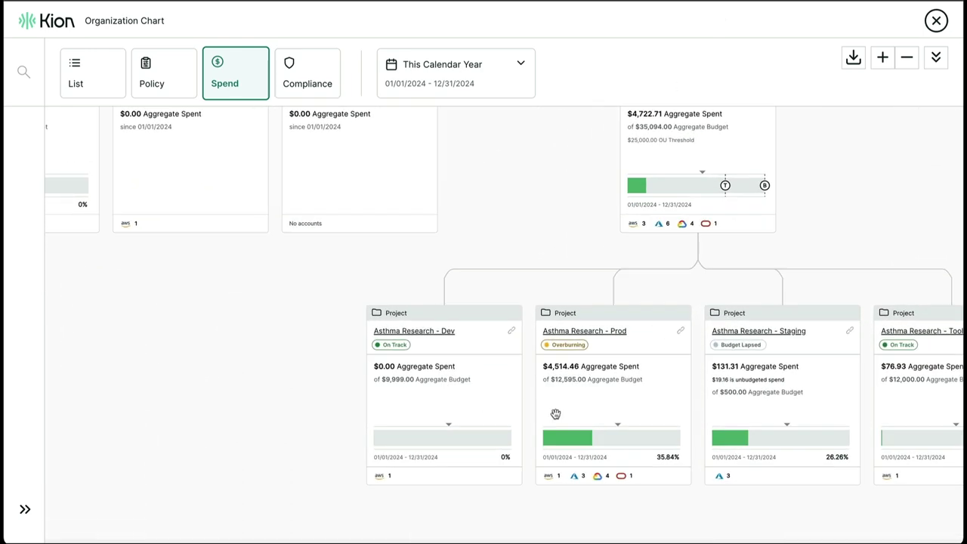
{"action": "left_click_drag", "start_coordinate": [556, 414], "coordinate": [360, 388]}
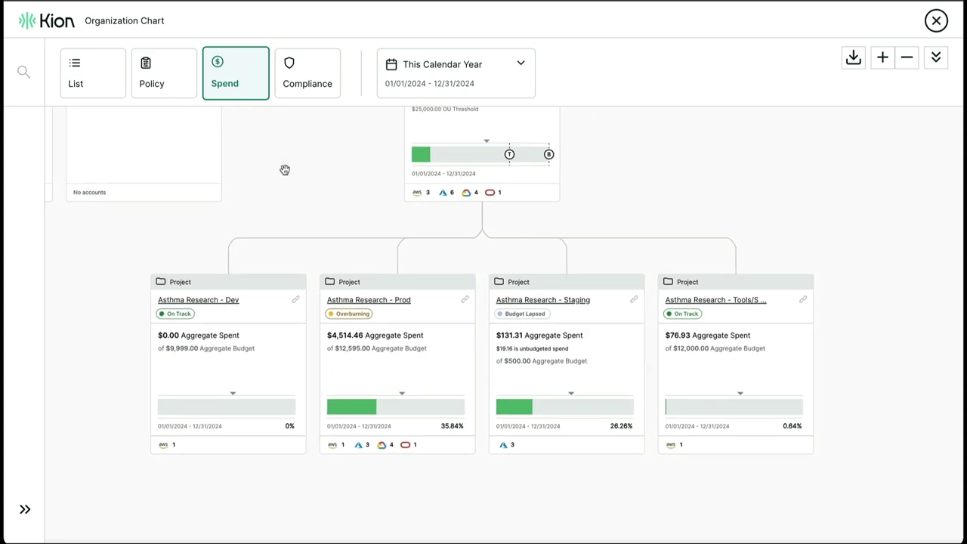
{"action": "left_click", "coordinate": [176, 86]}
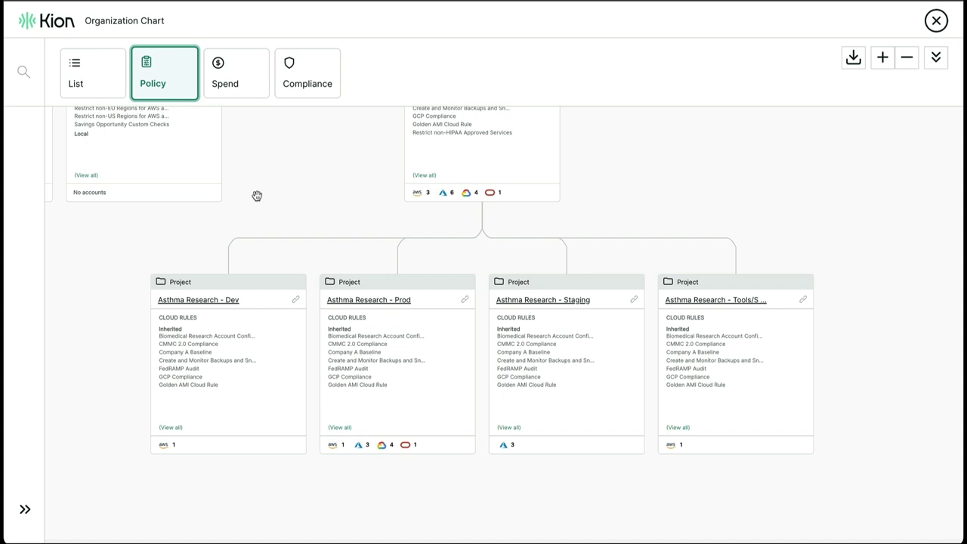
{"action": "left_click", "coordinate": [297, 89]}
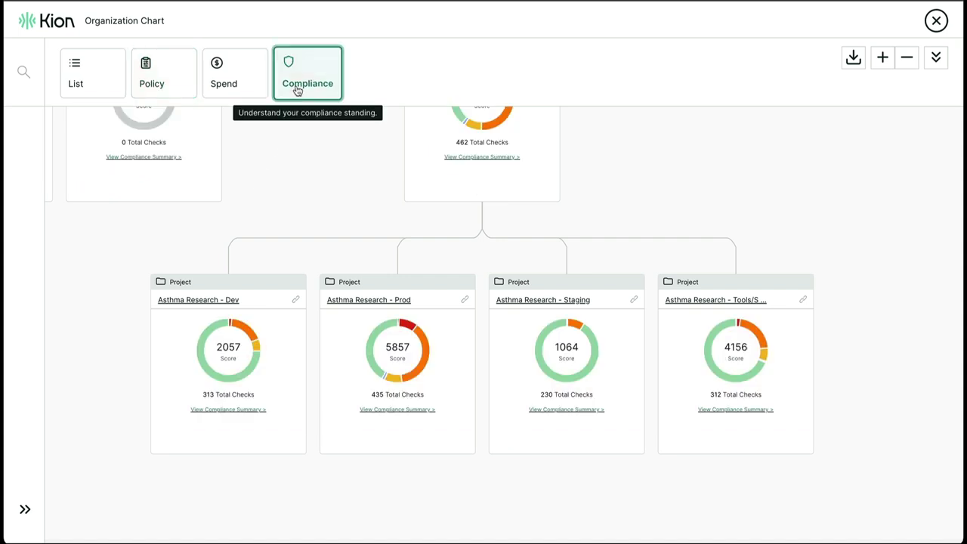
{"action": "left_click", "coordinate": [243, 86]}
{"action": "left_click", "coordinate": [173, 81]}
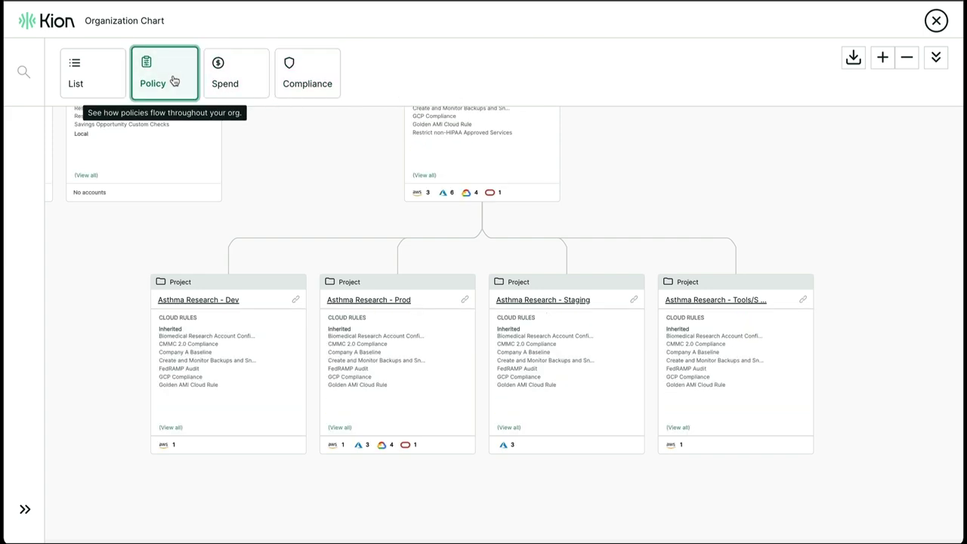